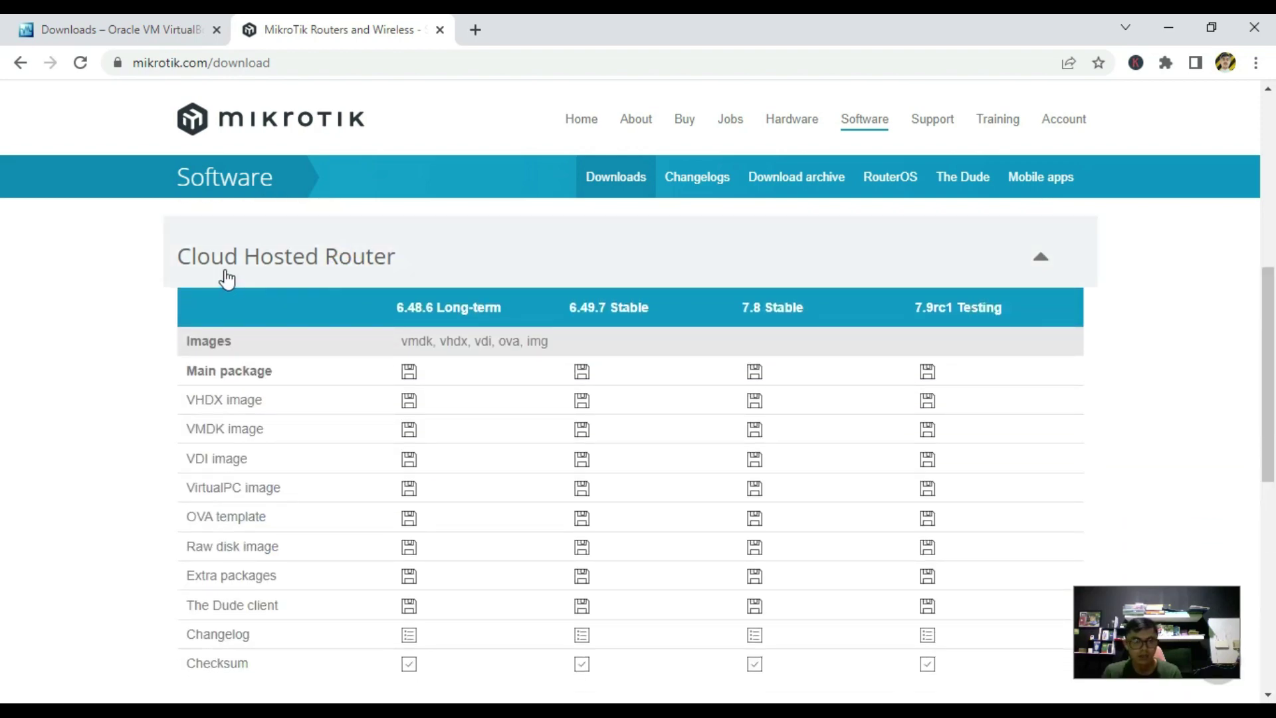
# Leave the MikroTik Cloud Hosted Router downloads page for the VirtualBox Manager window.
pyautogui.scroll(-2, 370, 410)
pyautogui.scroll(1, 293, 396)
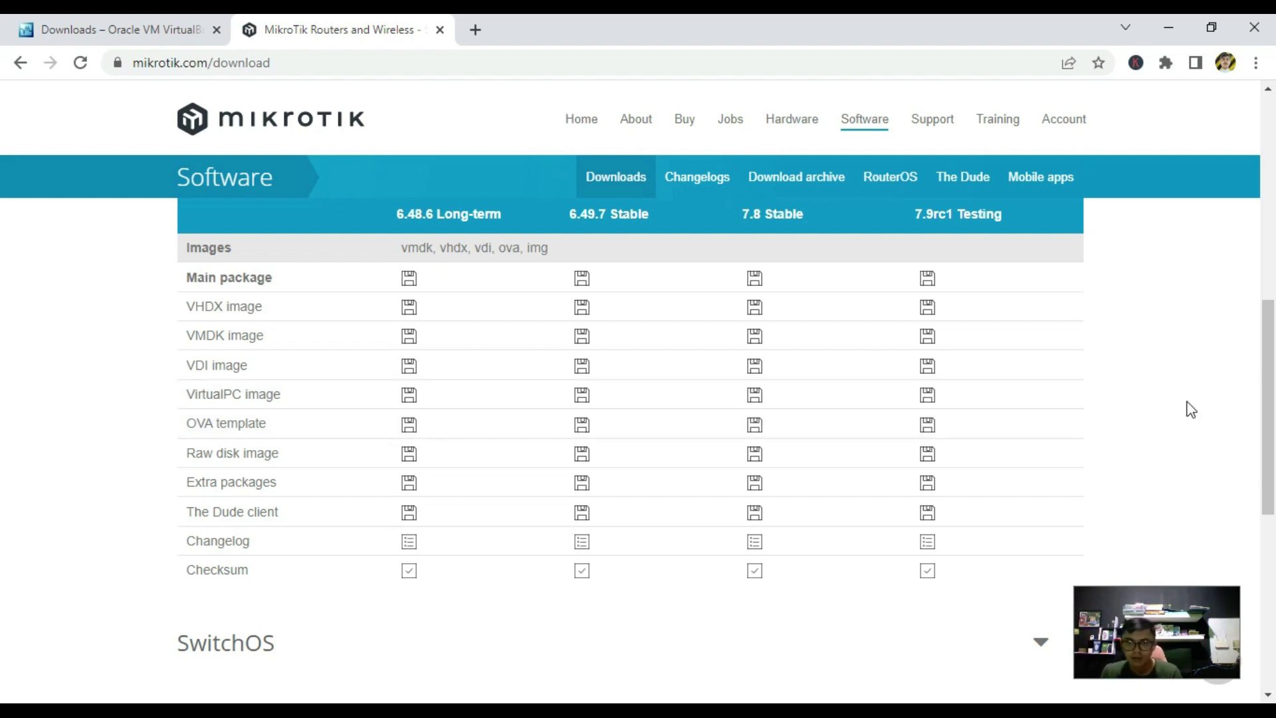
pyautogui.moveTo(1267, 398); pyautogui.dragTo(1265, 370)
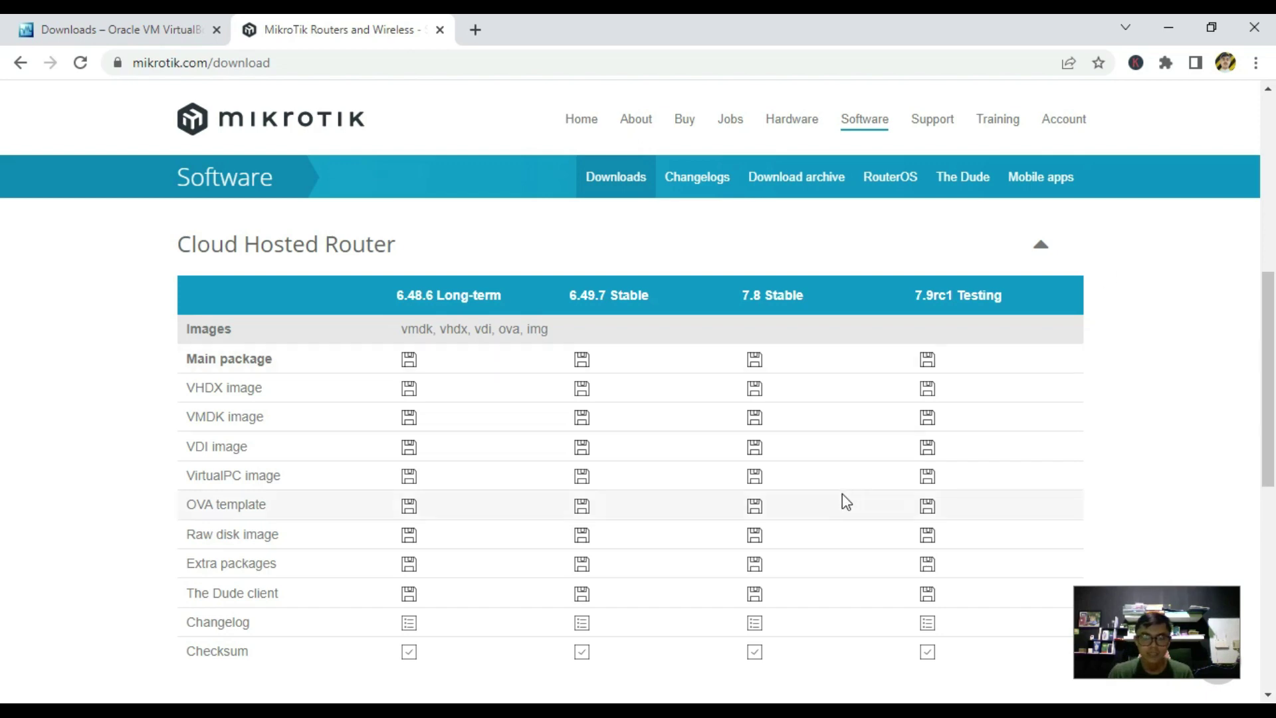
pyautogui.hotkey('alt', 'Tab')
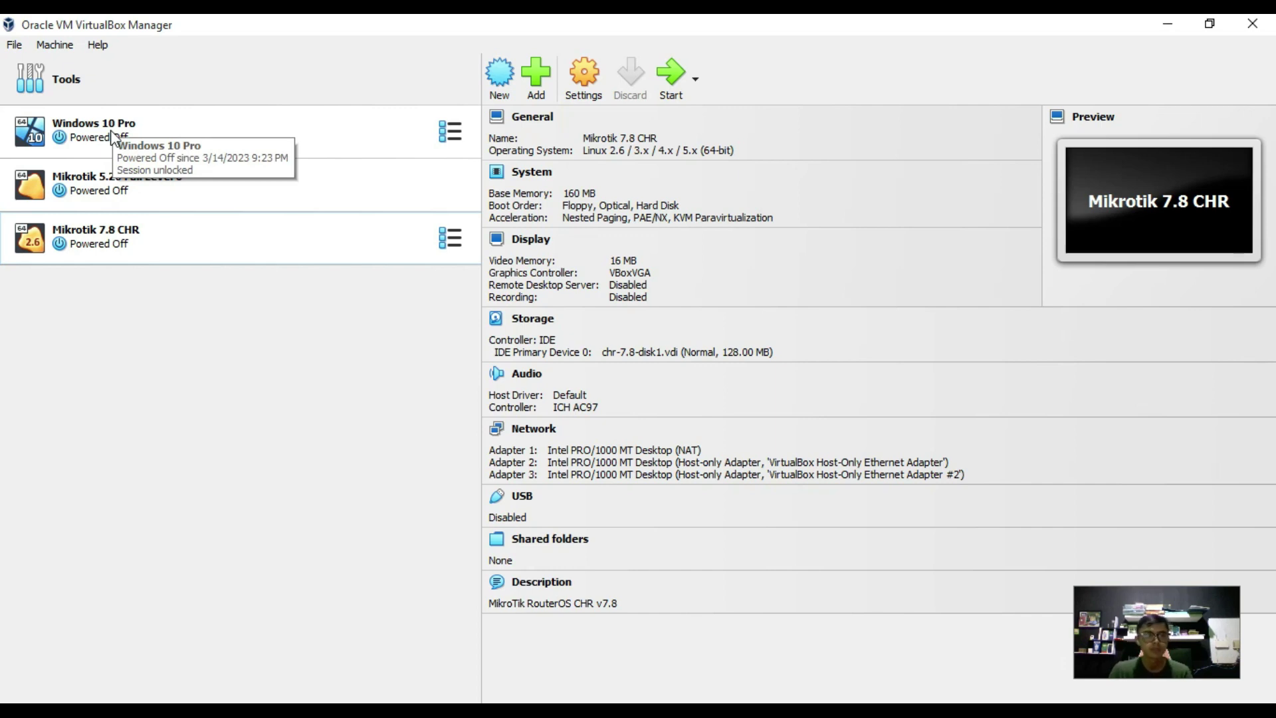
# Open the Import Virtual Appliance wizard from the File menu.
pyautogui.click(109, 392)
pyautogui.click(14, 44)
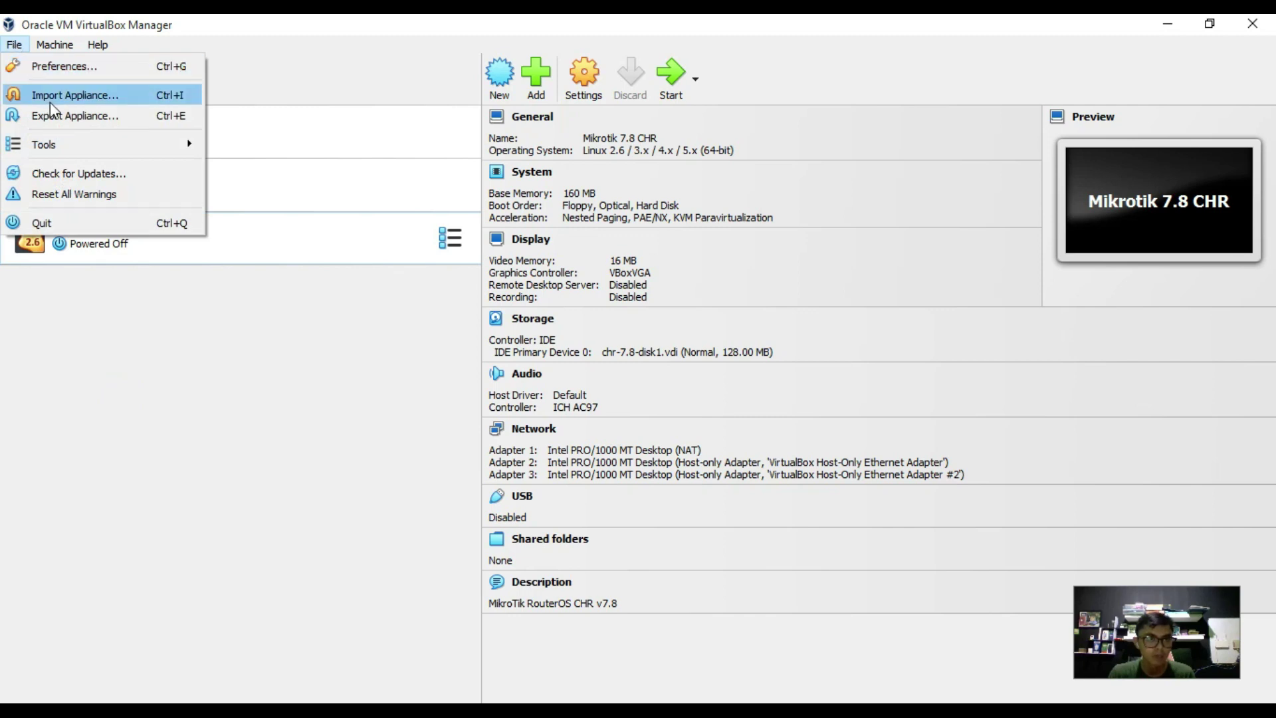
pyautogui.click(75, 96)
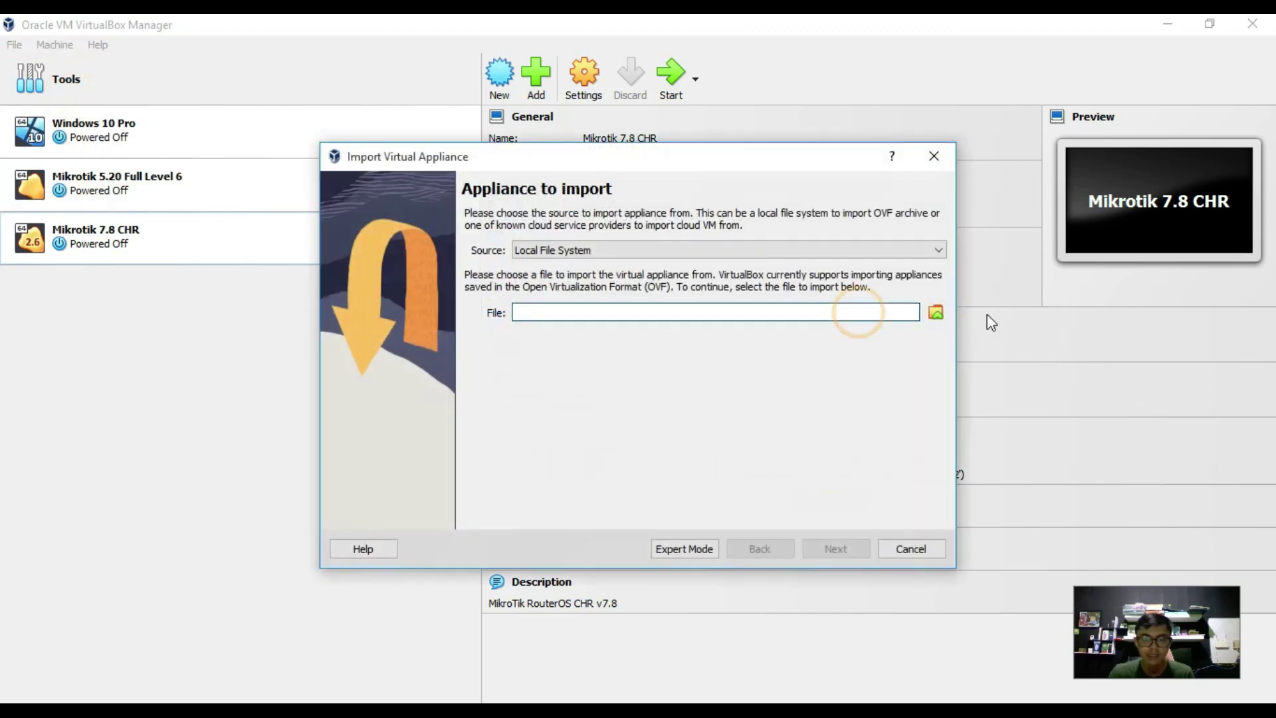
# Load D:\Bahan Belajar Virtual Box\chr-7.8.ova and continue to the appliance settings.
pyautogui.click(936, 313)
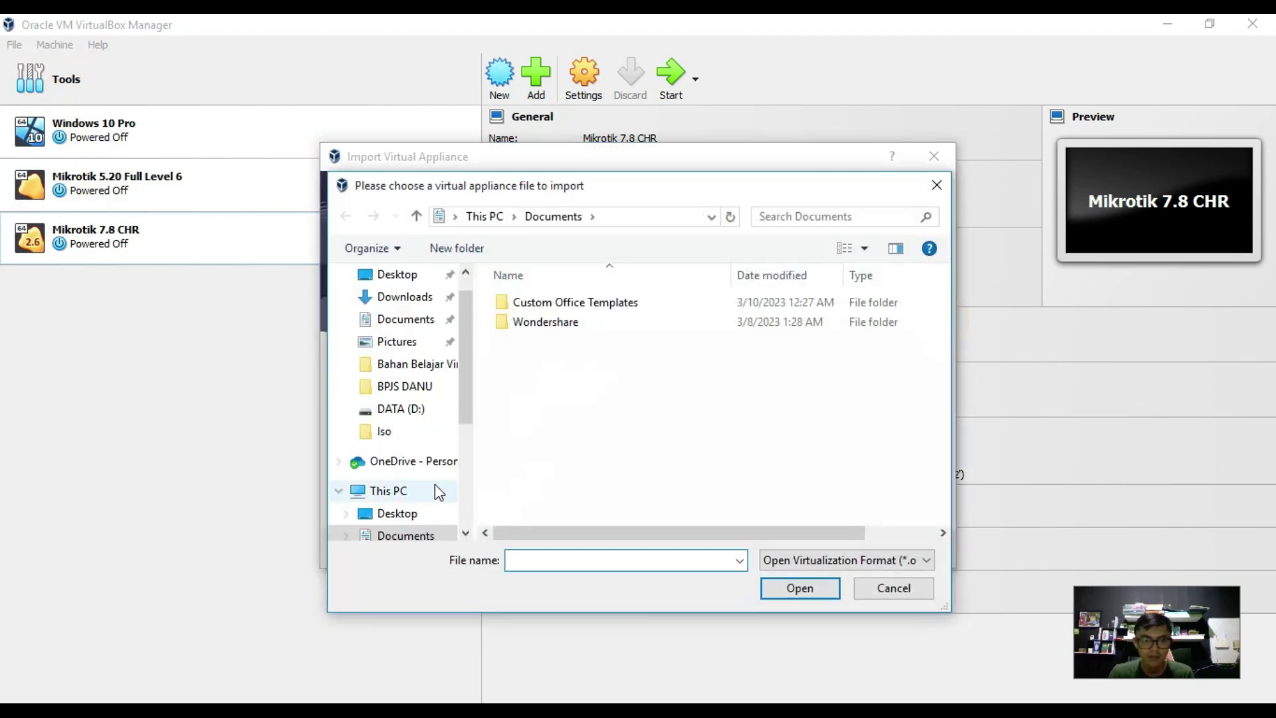
pyautogui.scroll(-3, 436, 490)
pyautogui.click(401, 536)
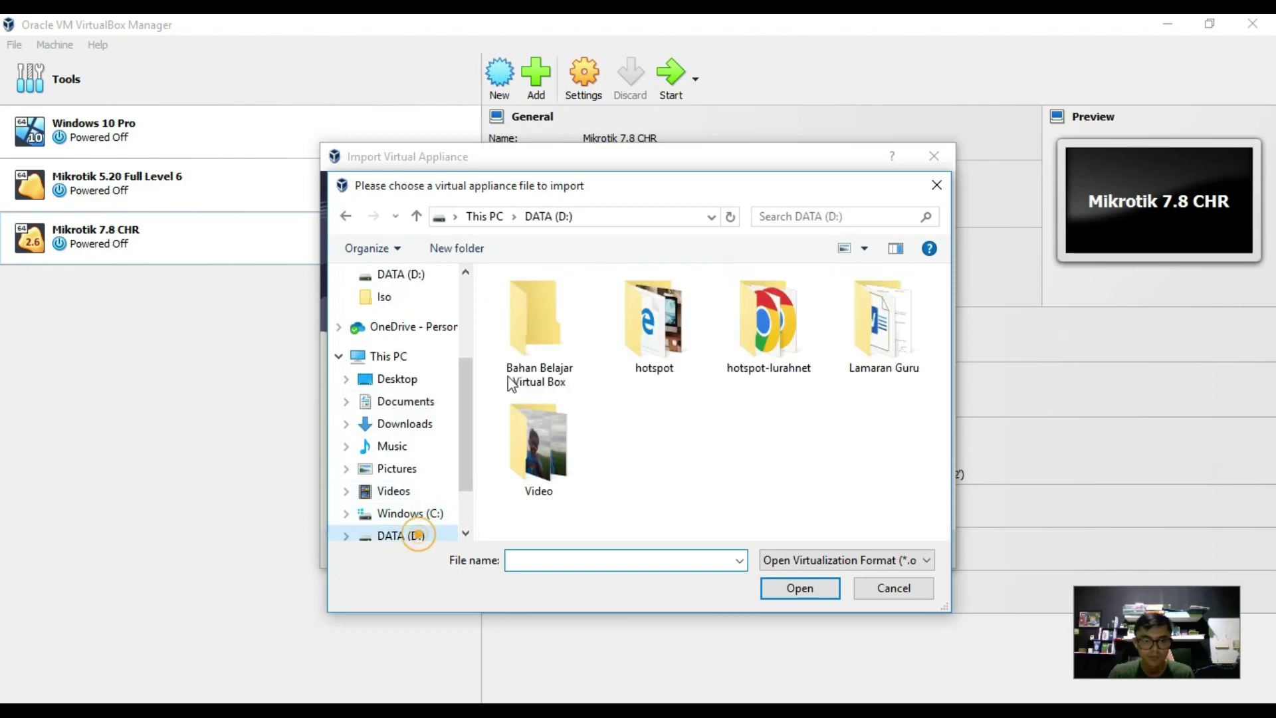
pyautogui.doubleClick(559, 331)
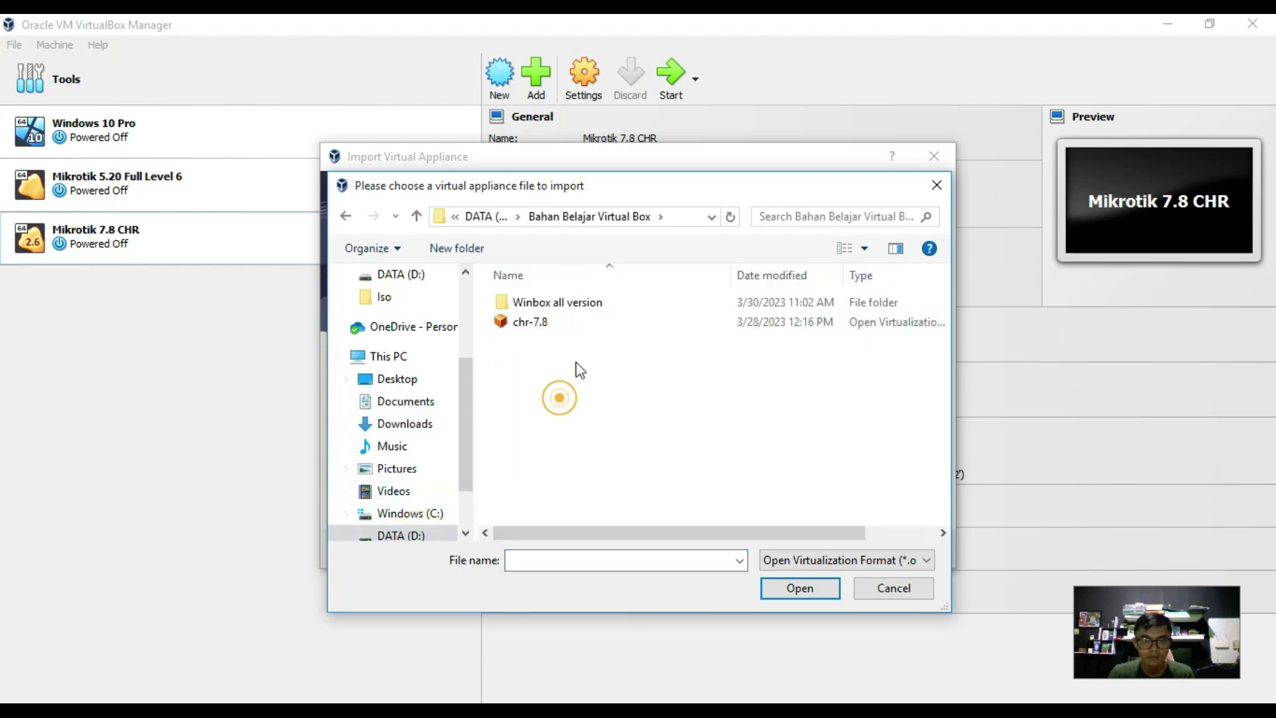
pyautogui.click(547, 325)
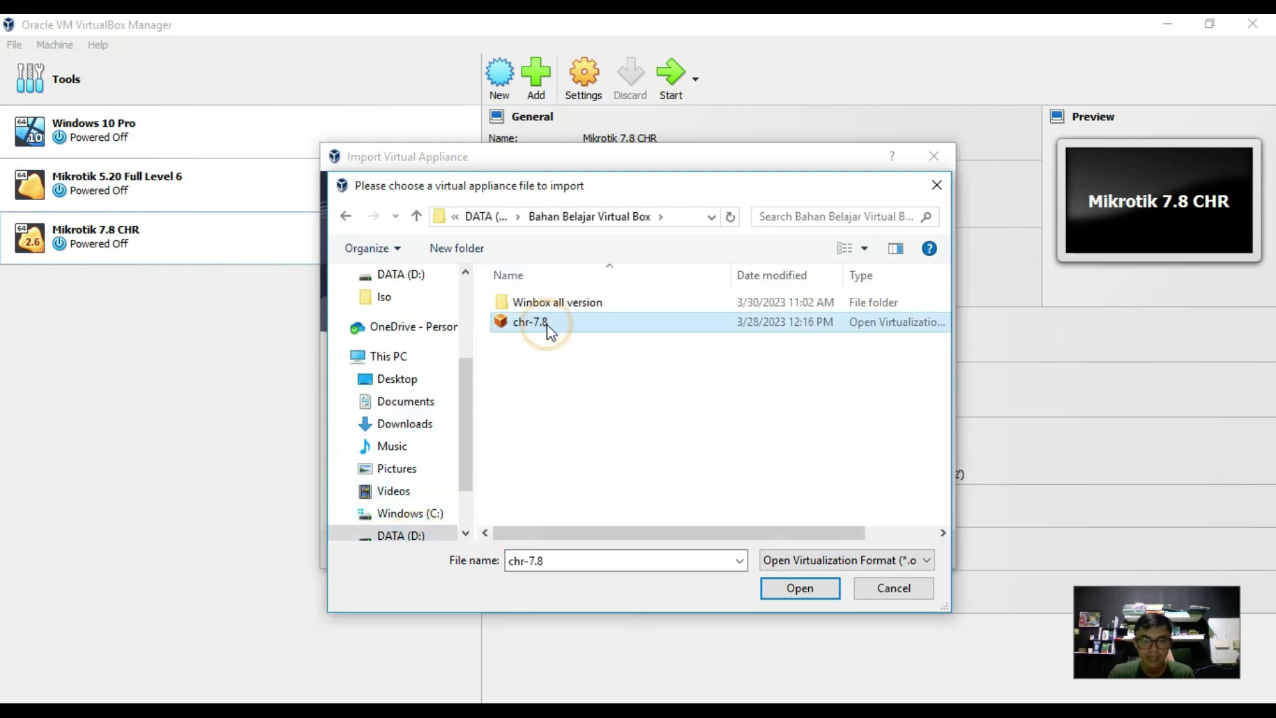
pyautogui.doubleClick(548, 324)
pyautogui.click(693, 408)
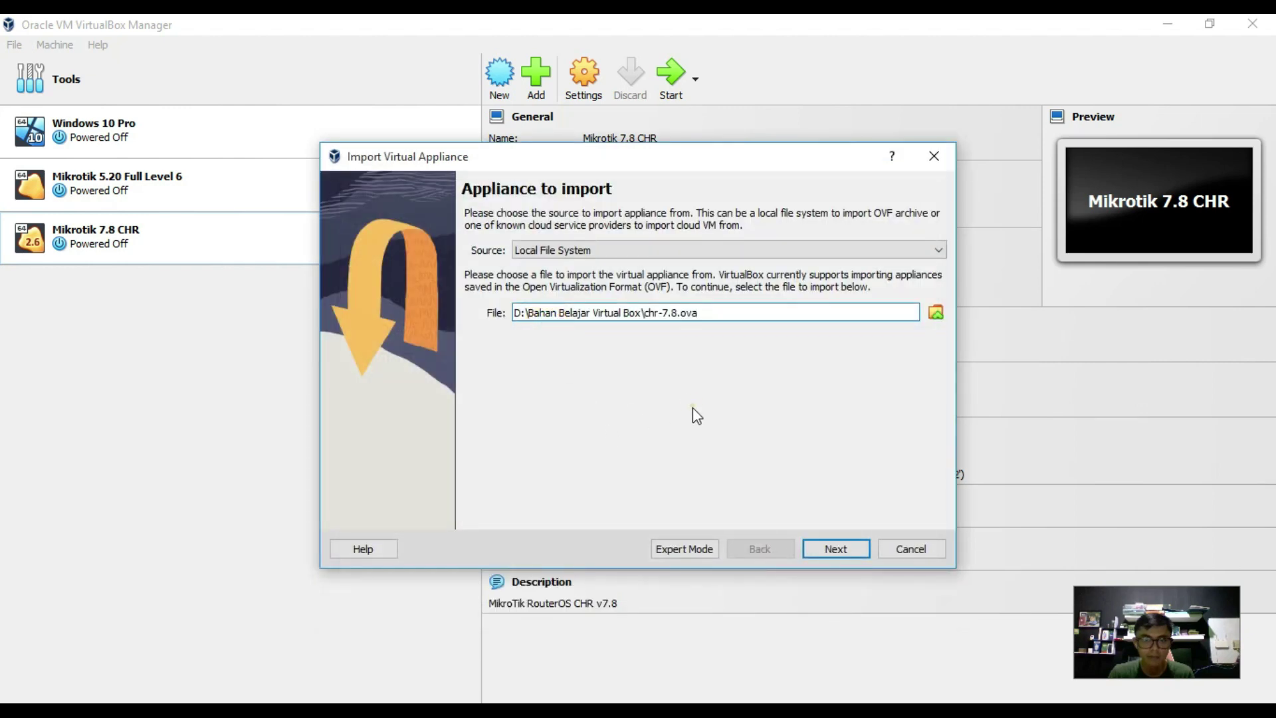
pyautogui.click(835, 549)
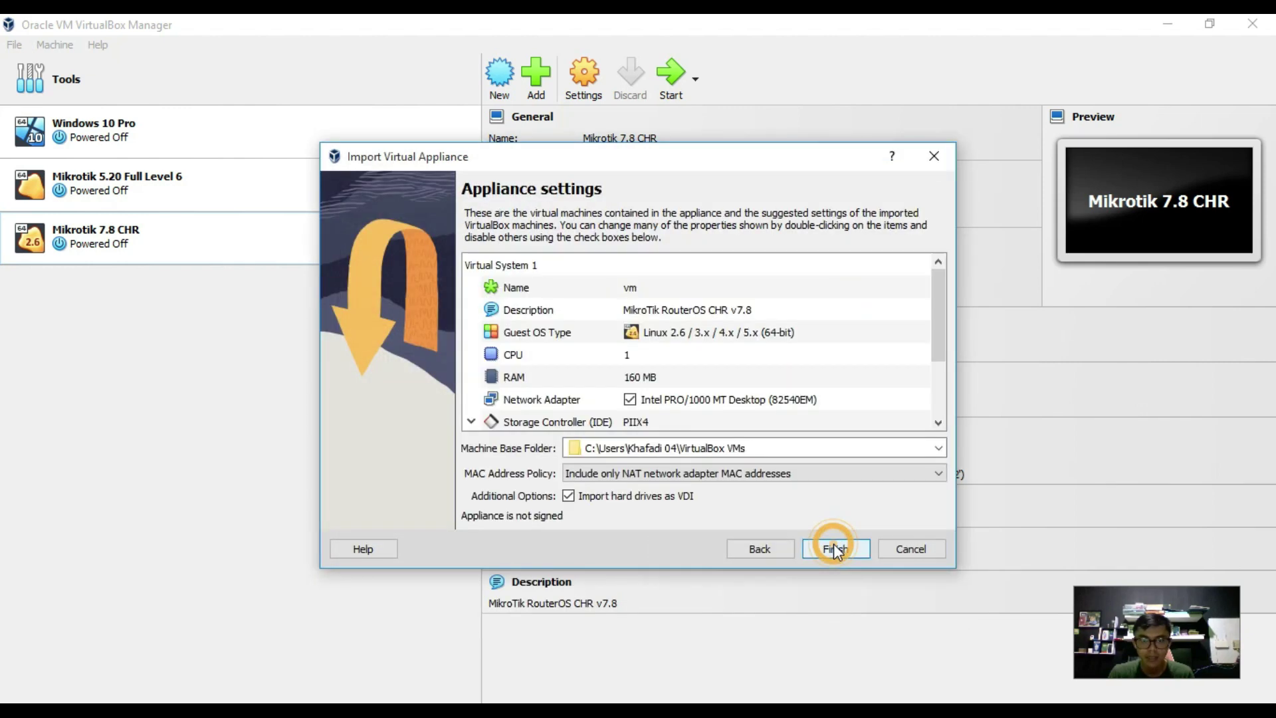
# Rename the imported machine from vm to Mikrotik-RTRW-NET.
pyautogui.doubleClick(639, 289)
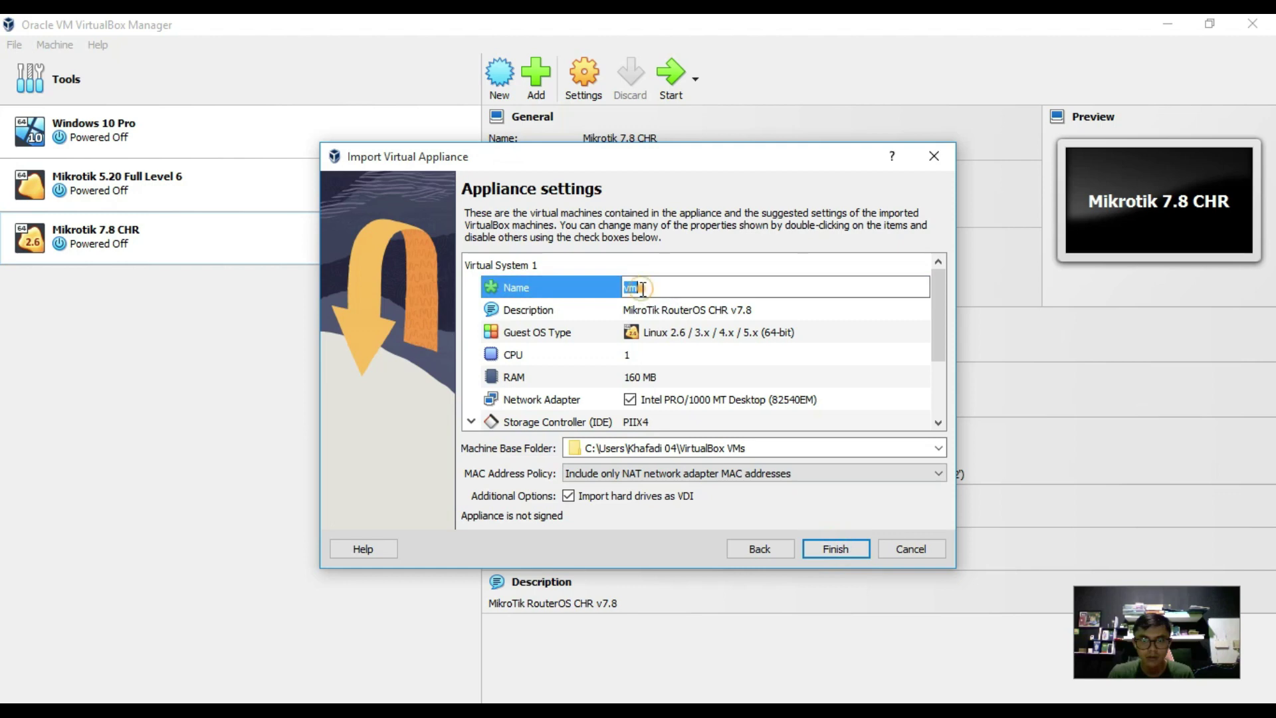
pyautogui.press('BackSpace')
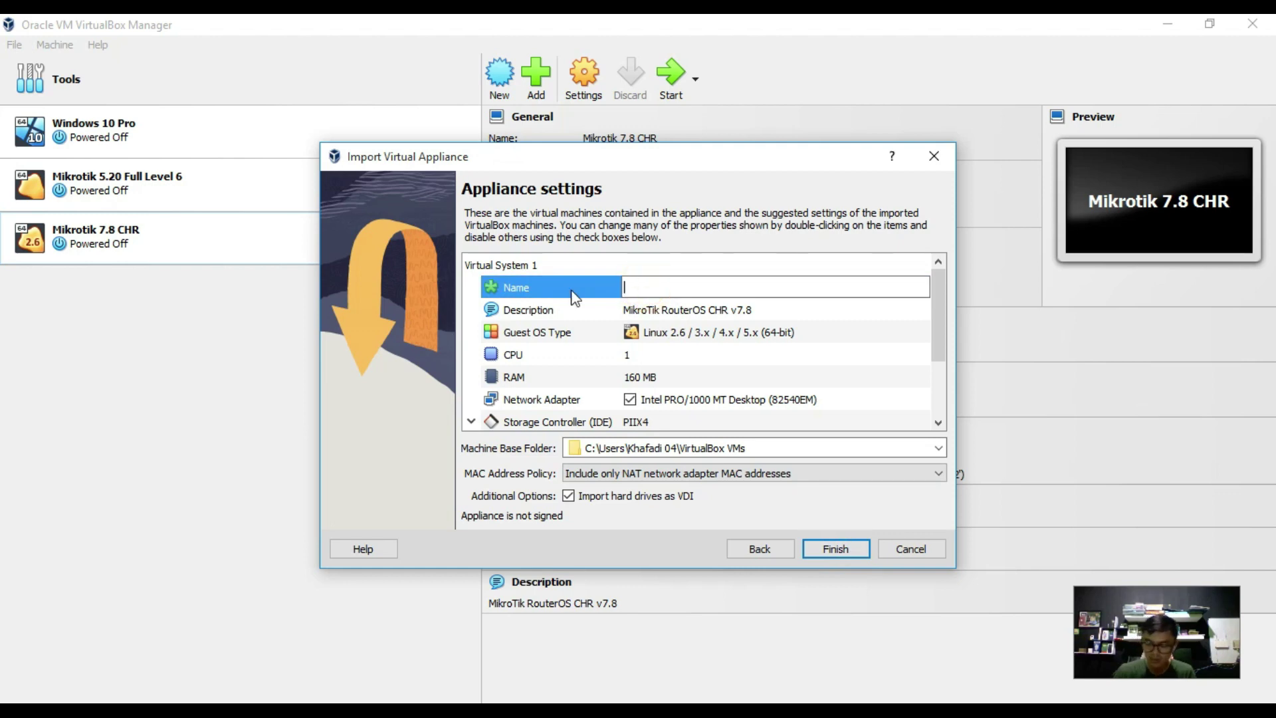
pyautogui.write('Mikrotik-RTRW-NET')
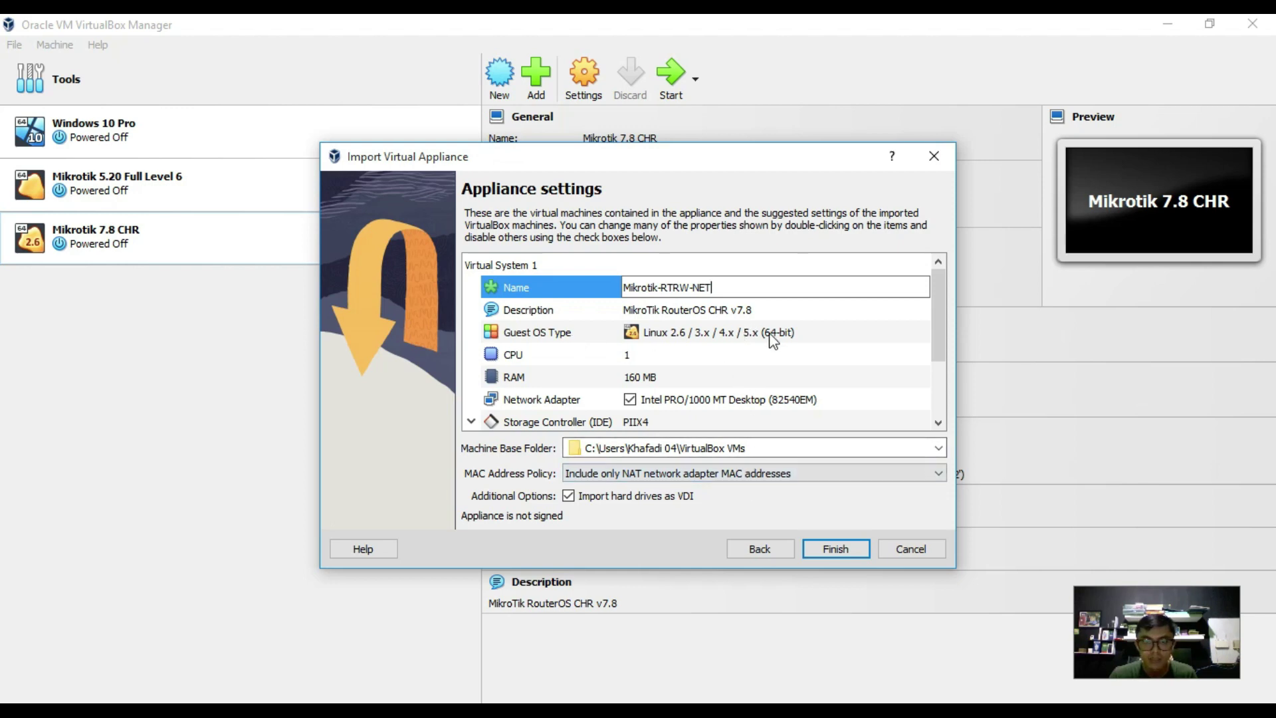
pyautogui.click(736, 309)
pyautogui.scroll(-2, 764, 343)
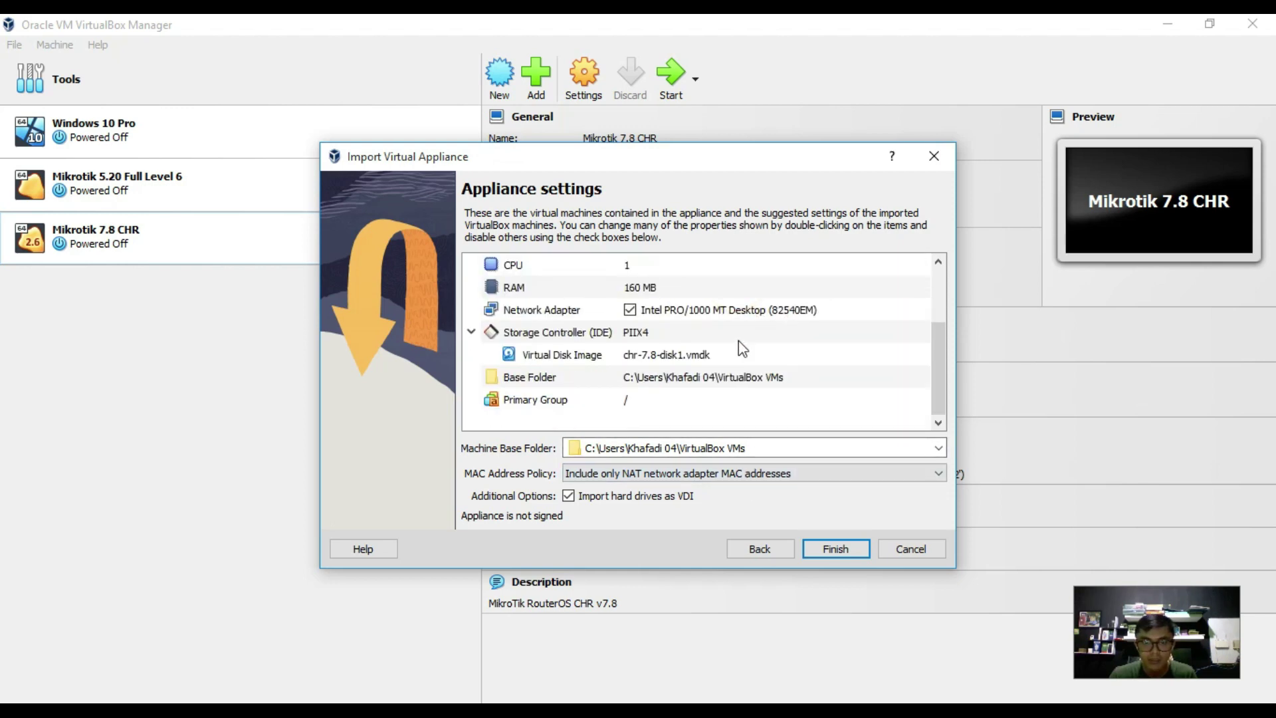
pyautogui.scroll(2, 737, 377)
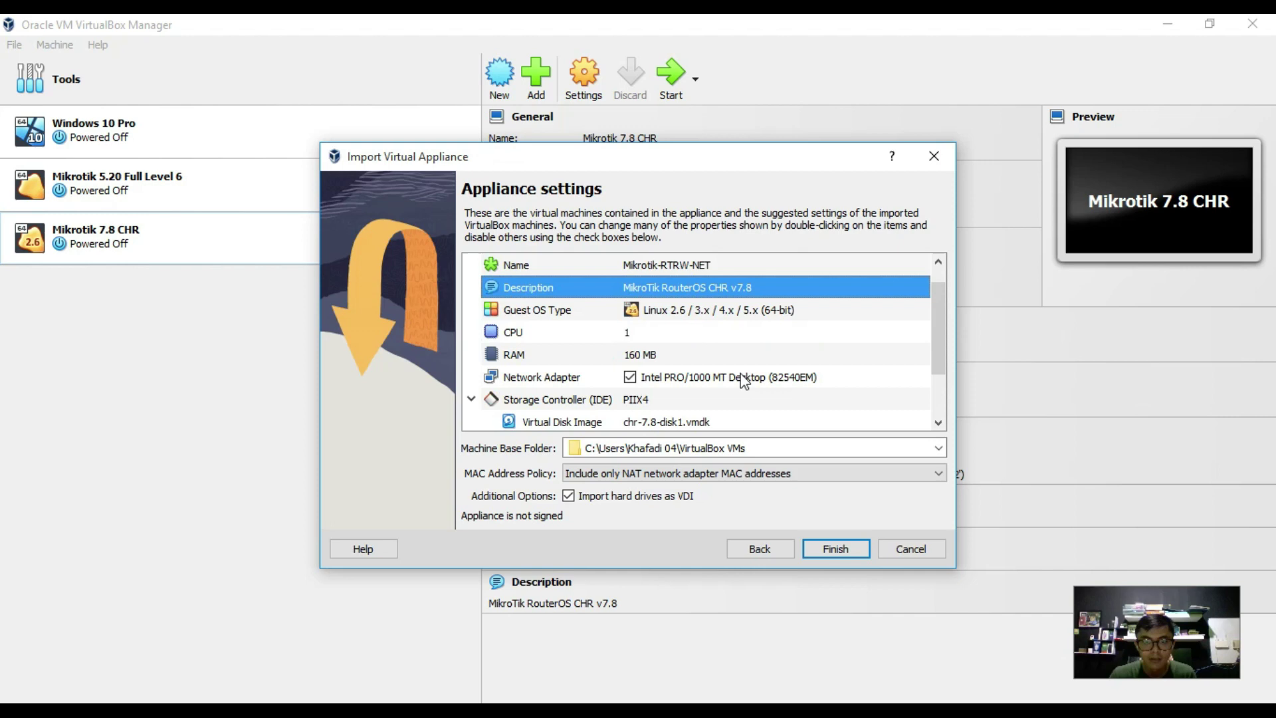
# Raise the machine's RAM from 160 MB to 256 MB.
pyautogui.doubleClick(665, 355)
pyautogui.click(665, 354)
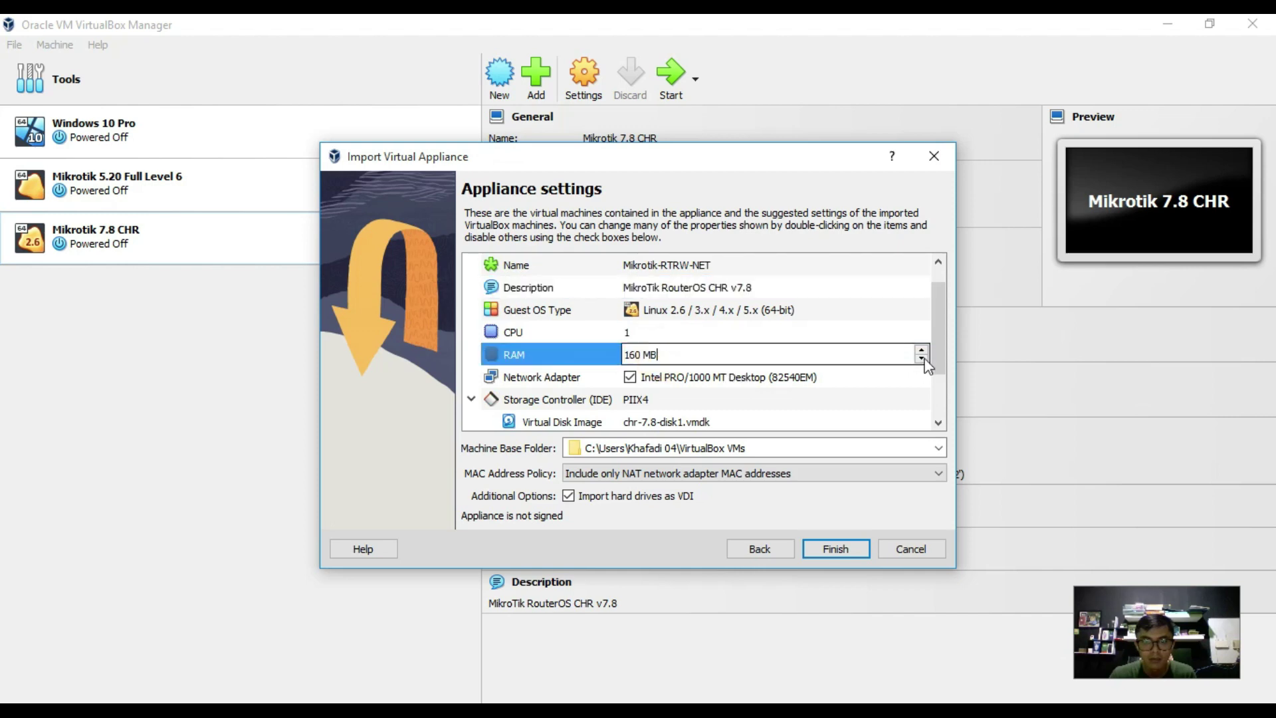
pyautogui.doubleClick(640, 354)
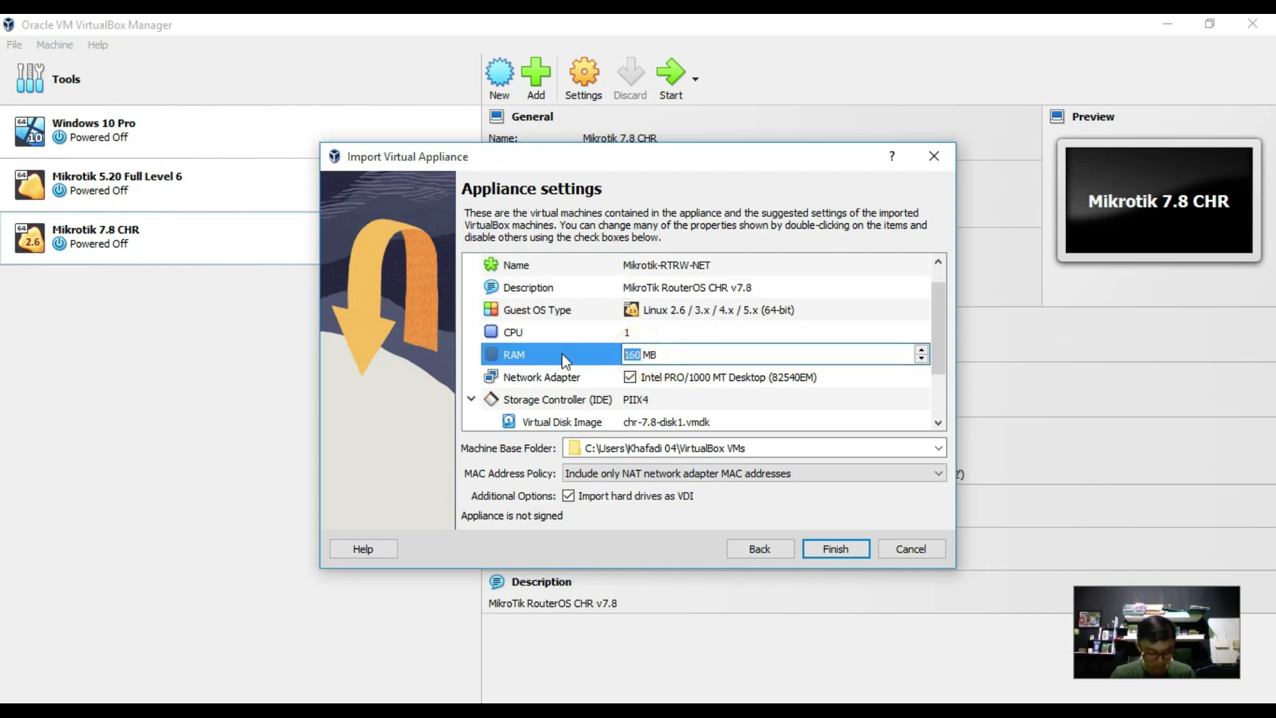
pyautogui.write('256')
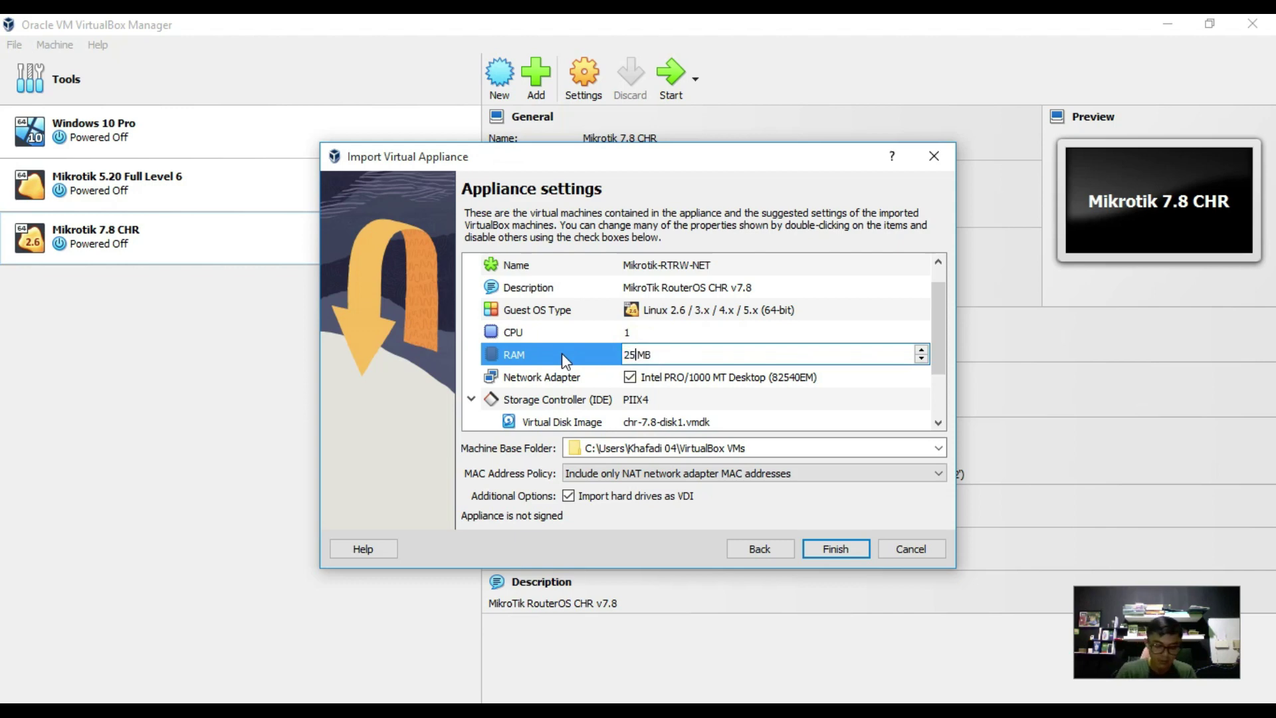
pyautogui.click(651, 332)
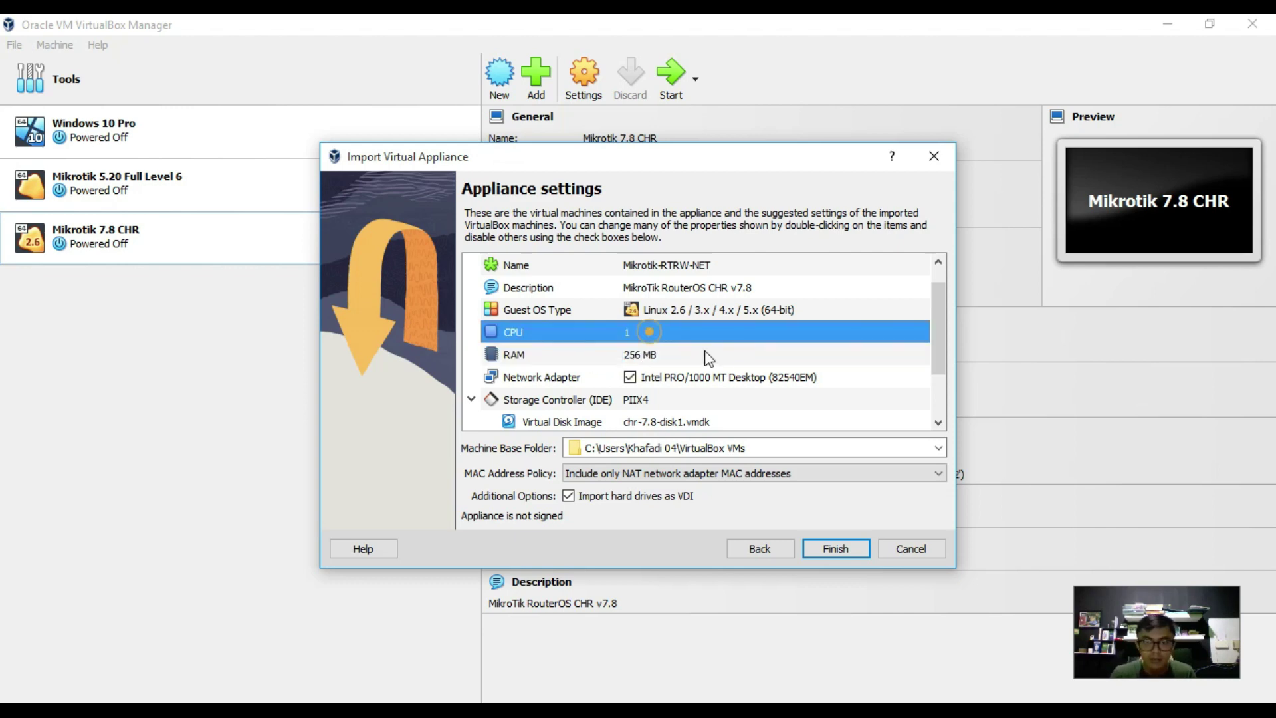
# Keep Intel PRO/1000 MT Desktop as the network adapter type and finish the import.
pyautogui.scroll(-1, 697, 361)
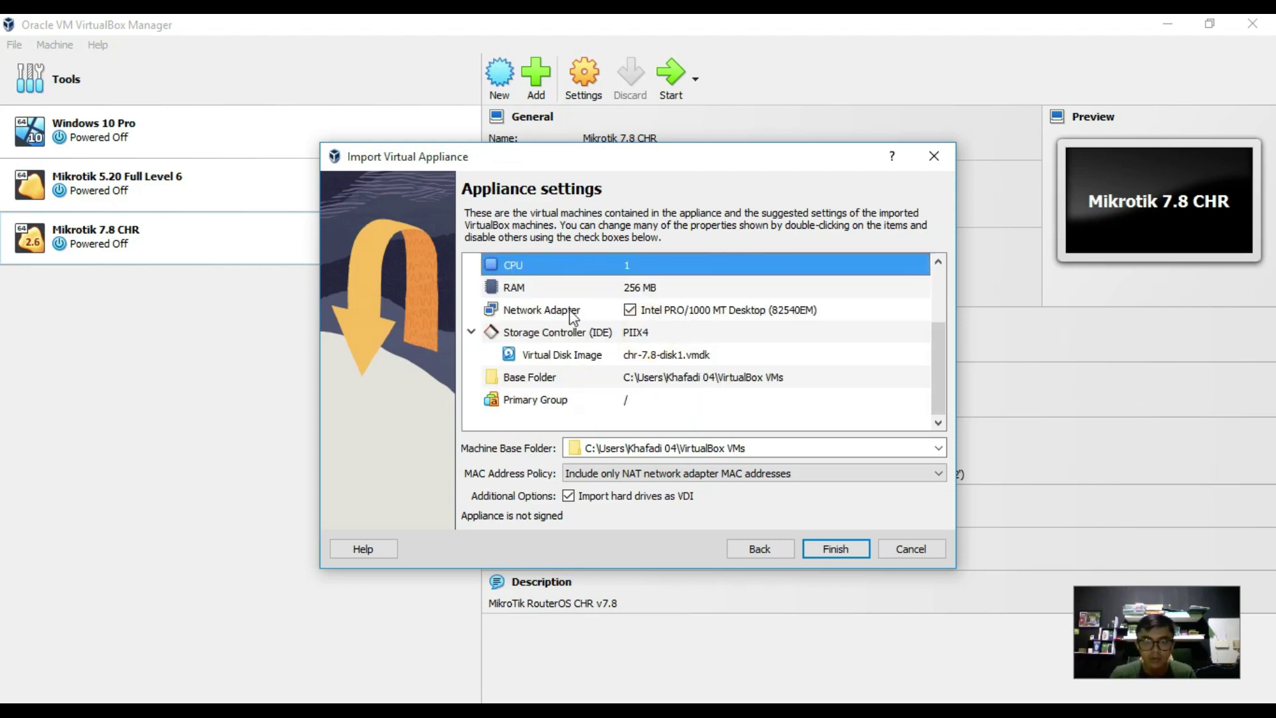
pyautogui.doubleClick(501, 306)
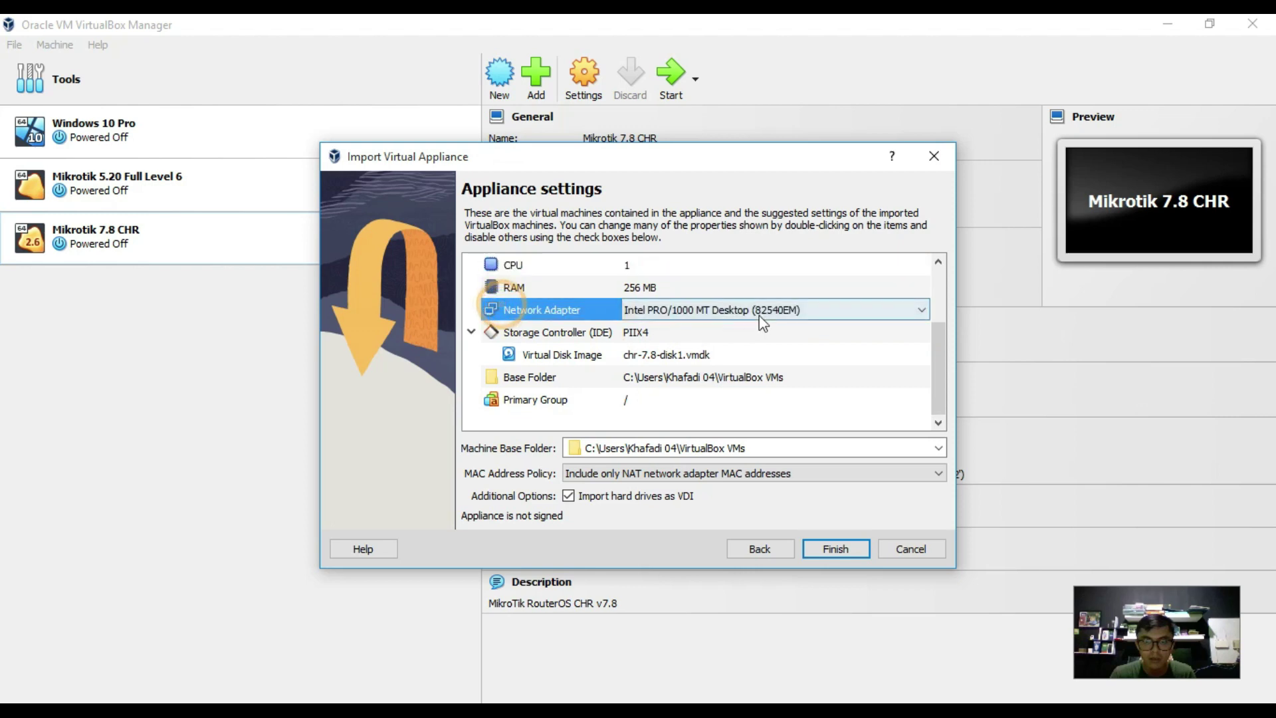
pyautogui.click(920, 309)
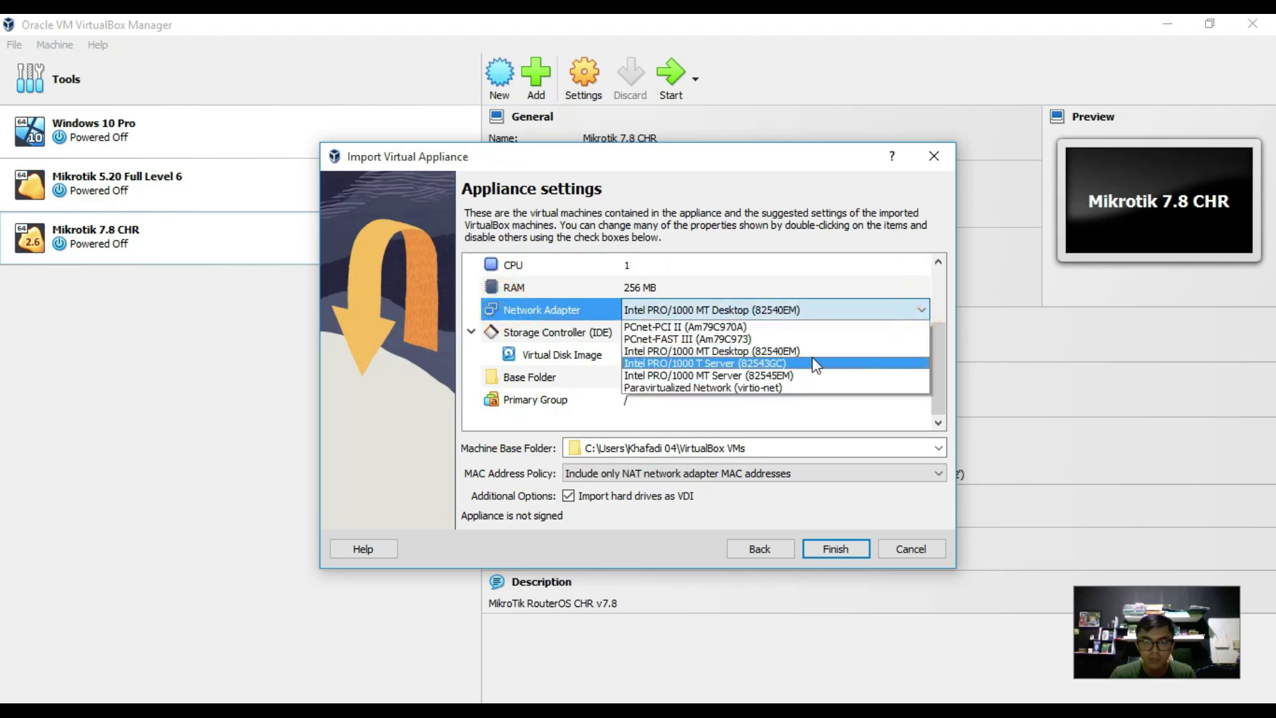
pyautogui.click(842, 276)
pyautogui.click(817, 312)
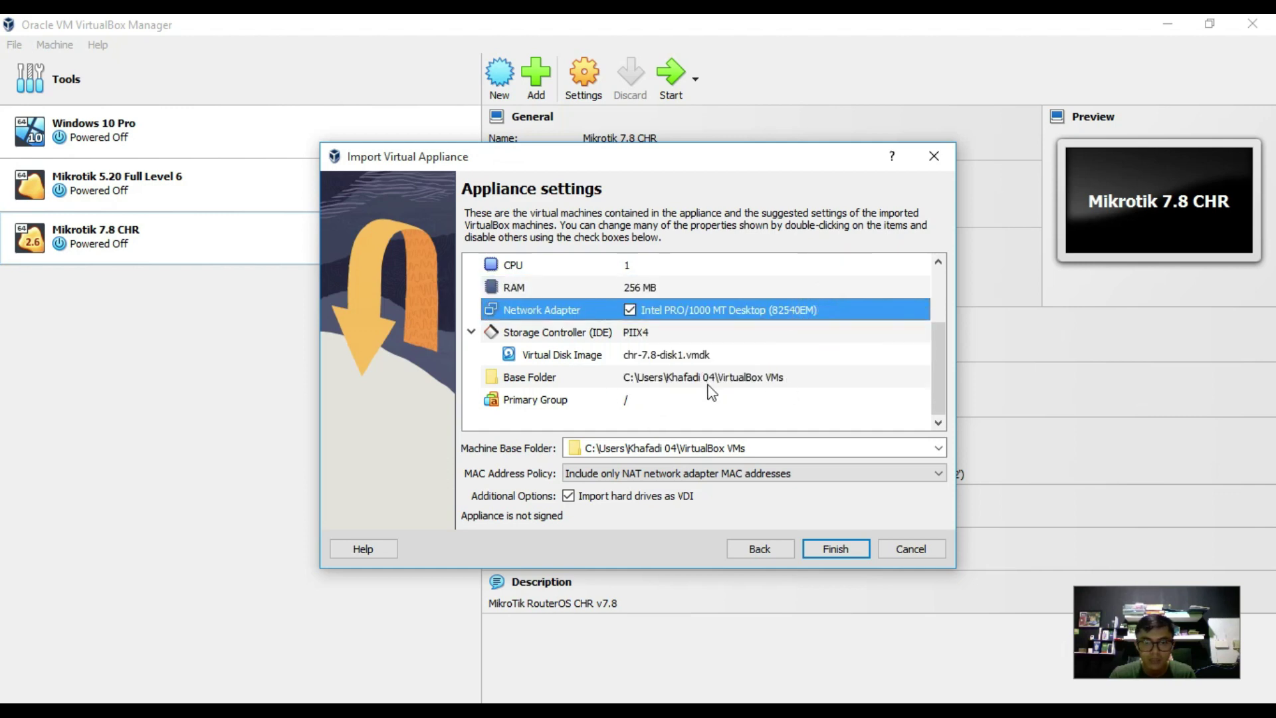
pyautogui.press('Down')
pyautogui.press('Down')
pyautogui.press('Down')
pyautogui.press('Down')
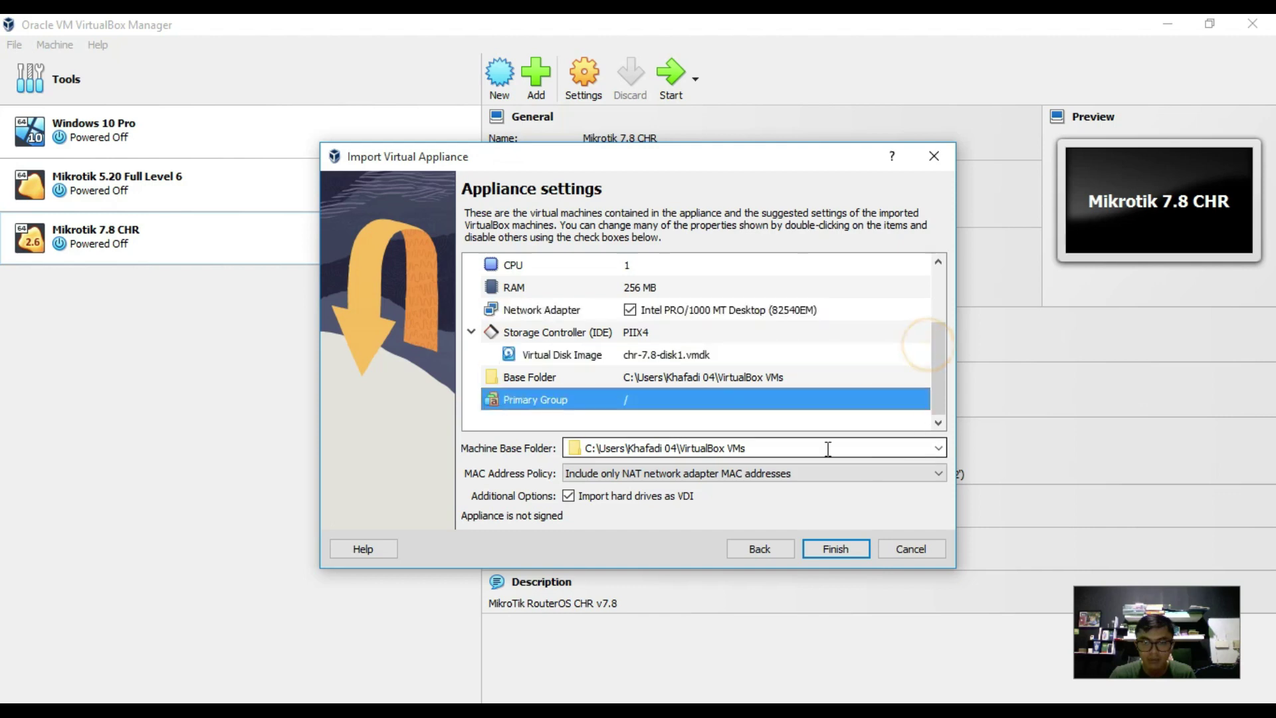
pyautogui.click(857, 546)
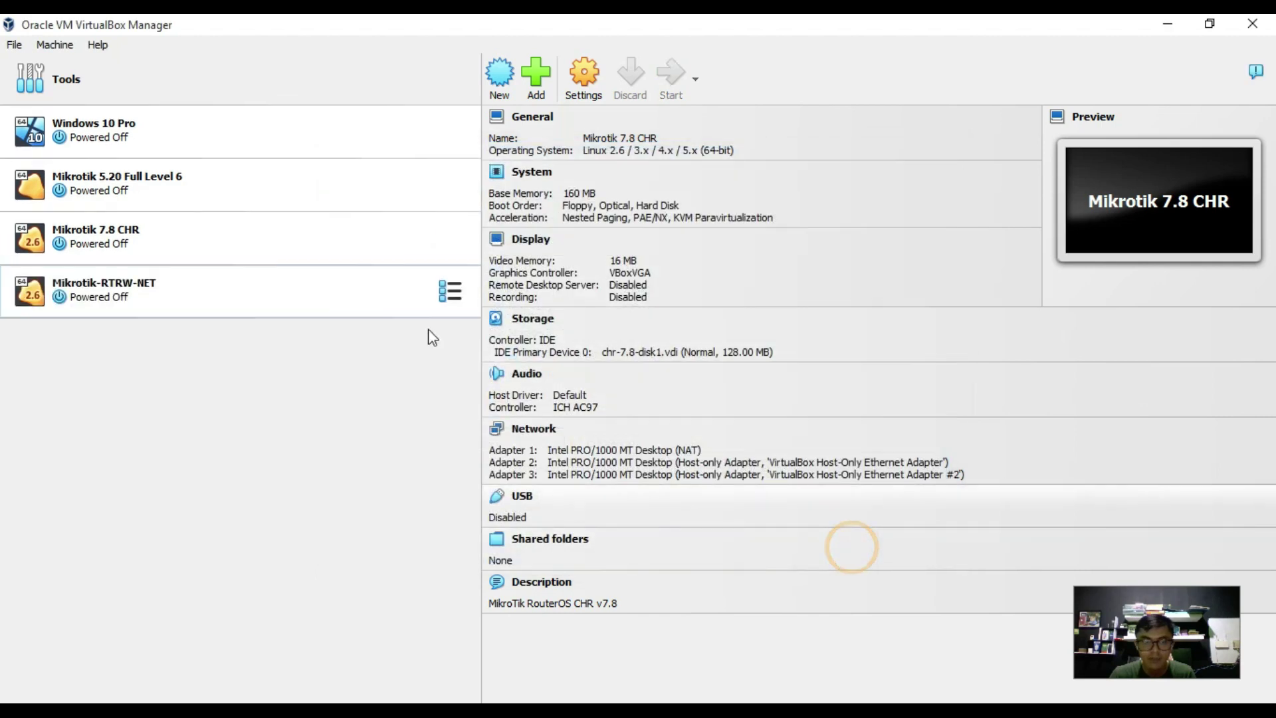
# Select Mikrotik-RTRW-NET in the machine list and start it.
pyautogui.click(236, 293)
pyautogui.click(236, 294)
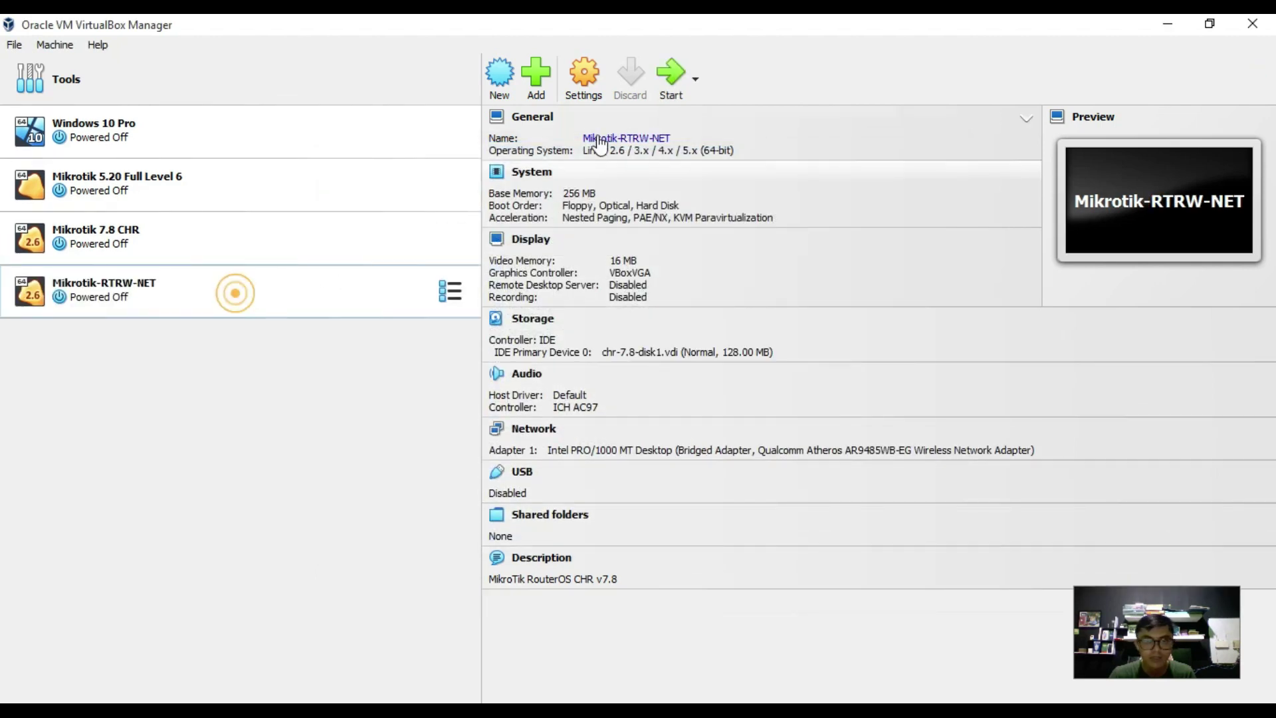
pyautogui.click(671, 74)
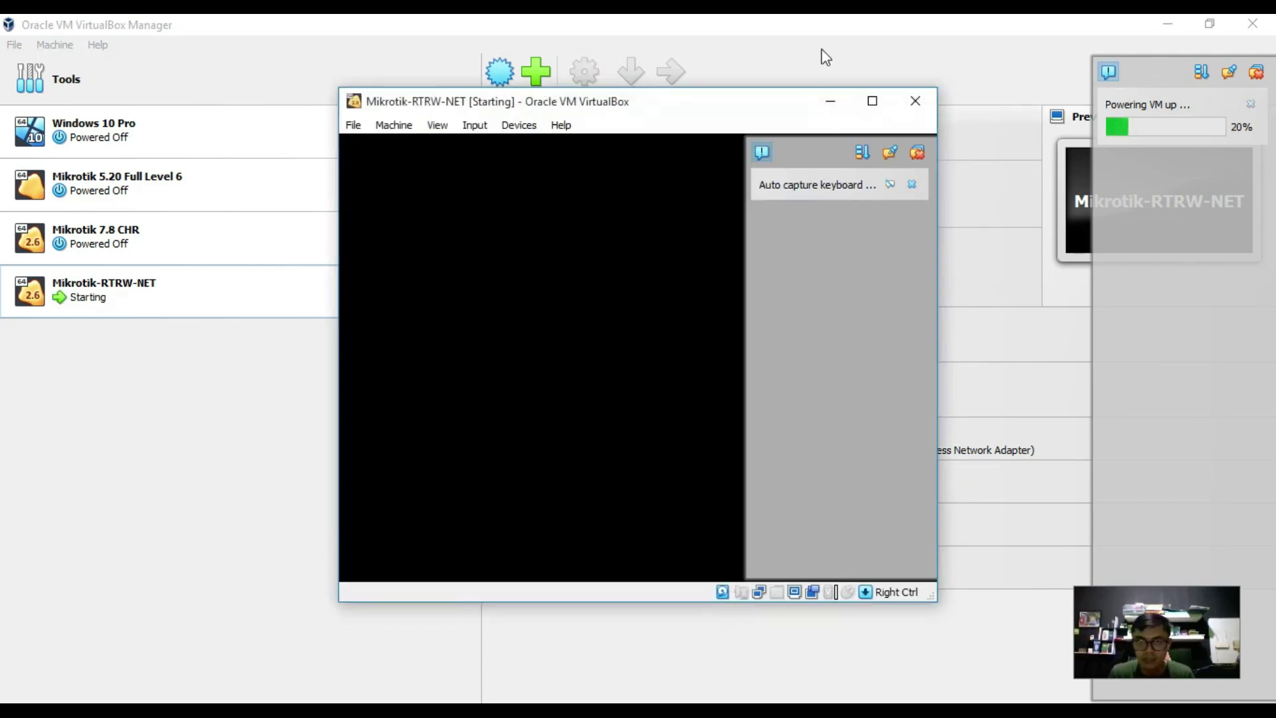
# Maximize the Mikrotik-RTRW-NET VM window while RouterOS 7.8 boots to the login prompt.
pyautogui.click(871, 101)
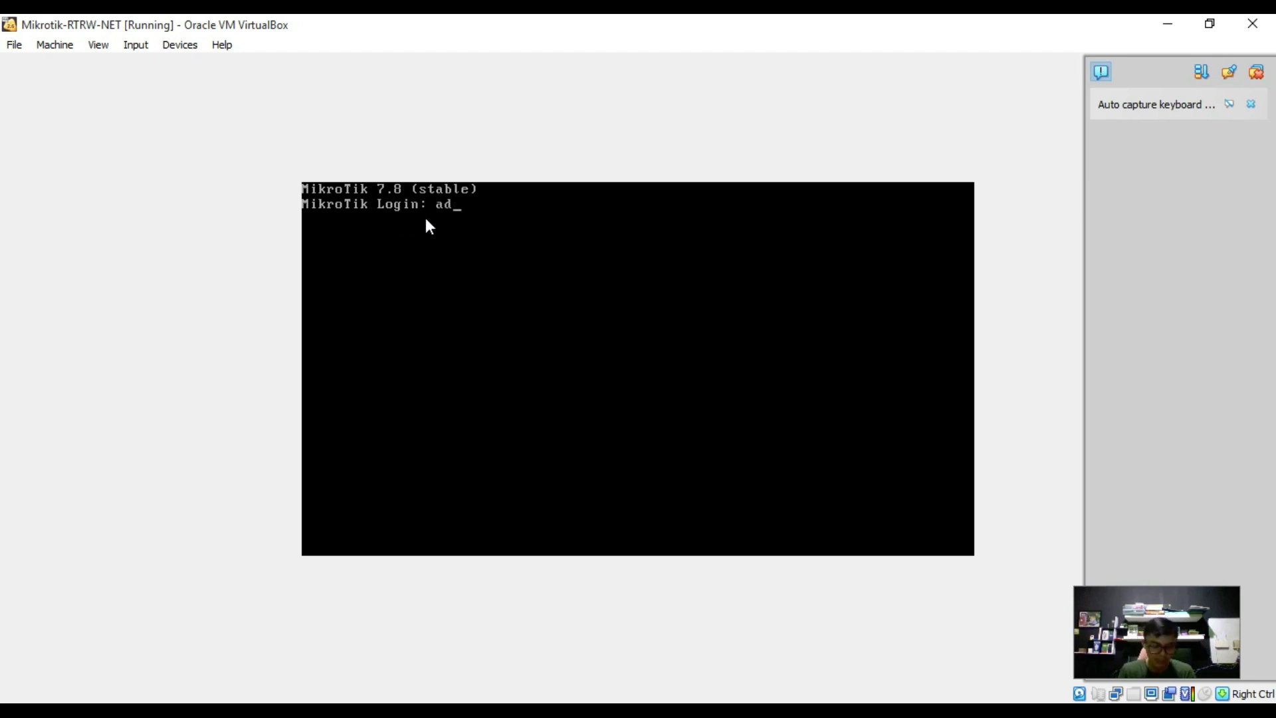
# Log in as admin and agree to view the software licence.
pyautogui.write('min')
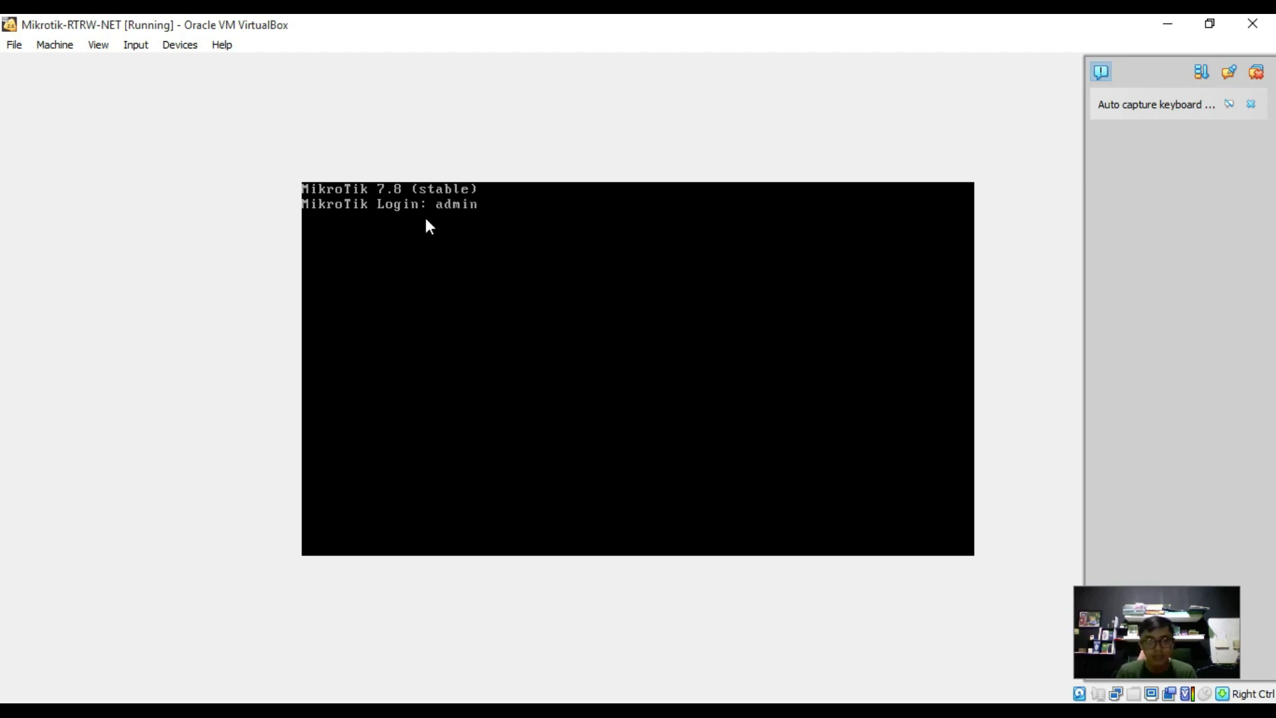
pyautogui.press('Return')
pyautogui.press('Return')
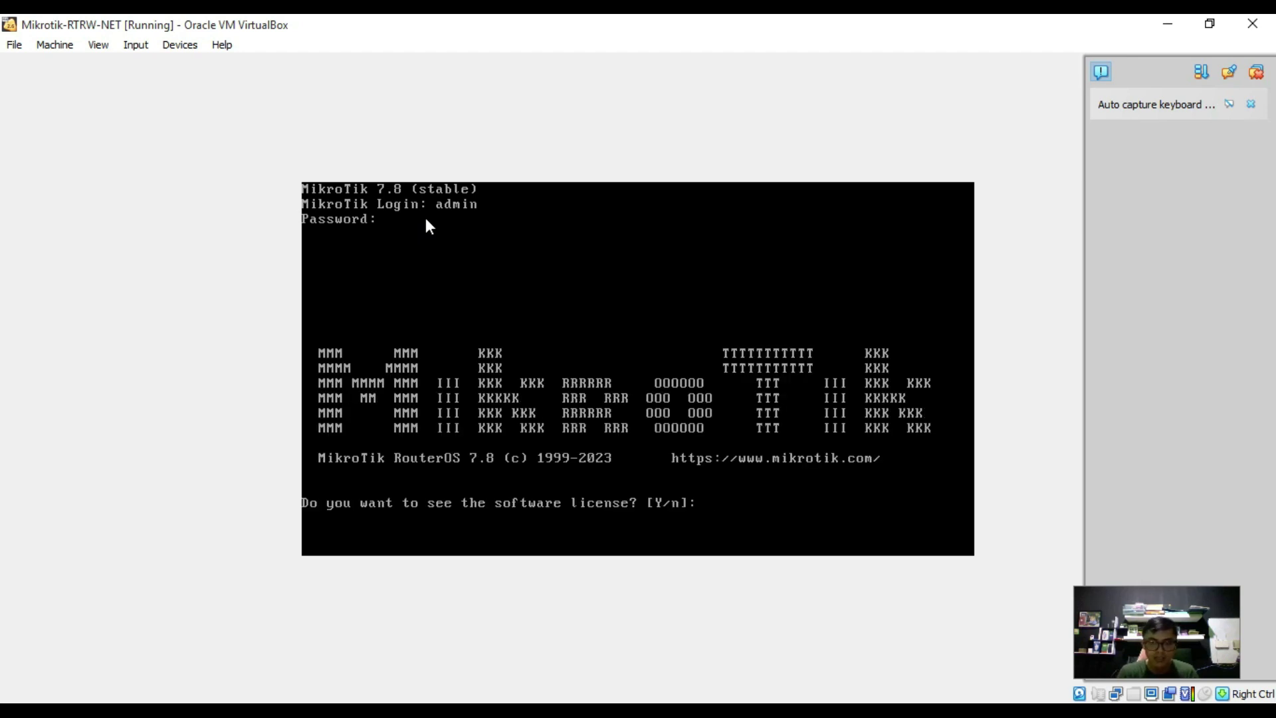
pyautogui.press('Return')
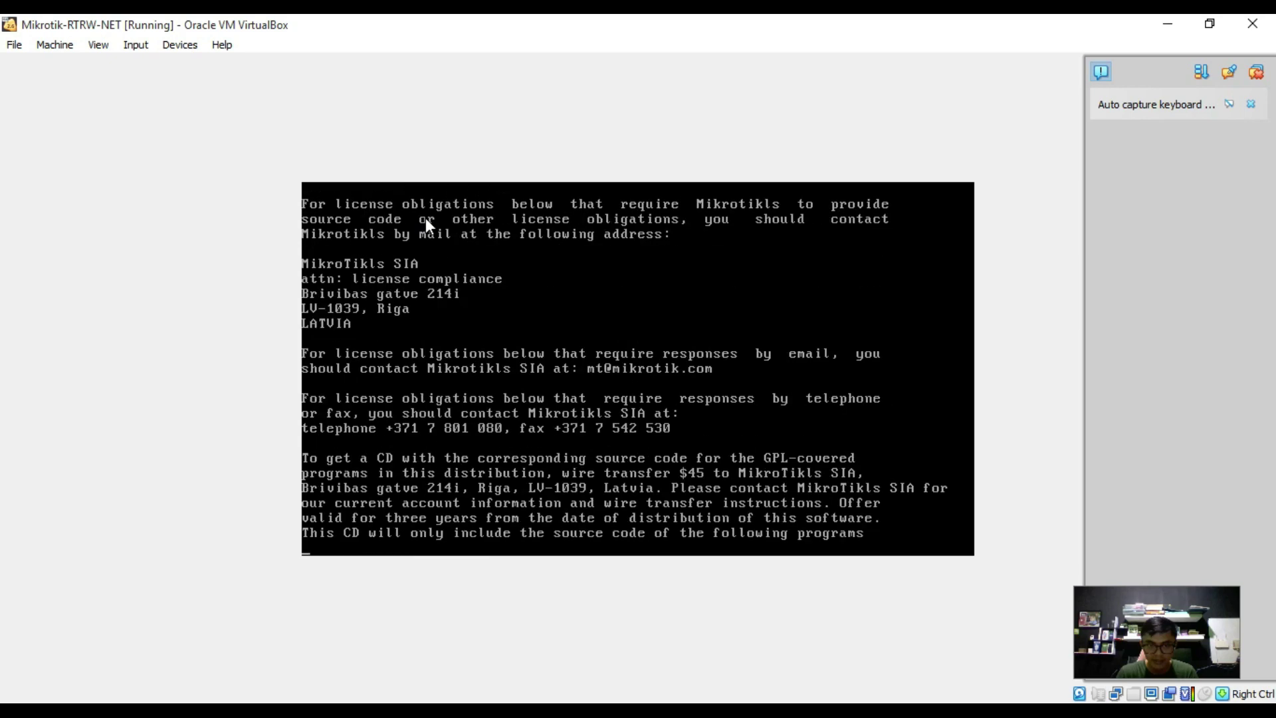
# Page through the GPL, LGPL, OpenSSL, MPL and FreeType texts to the Sun Microsystems notice.
pyautogui.press('Return')
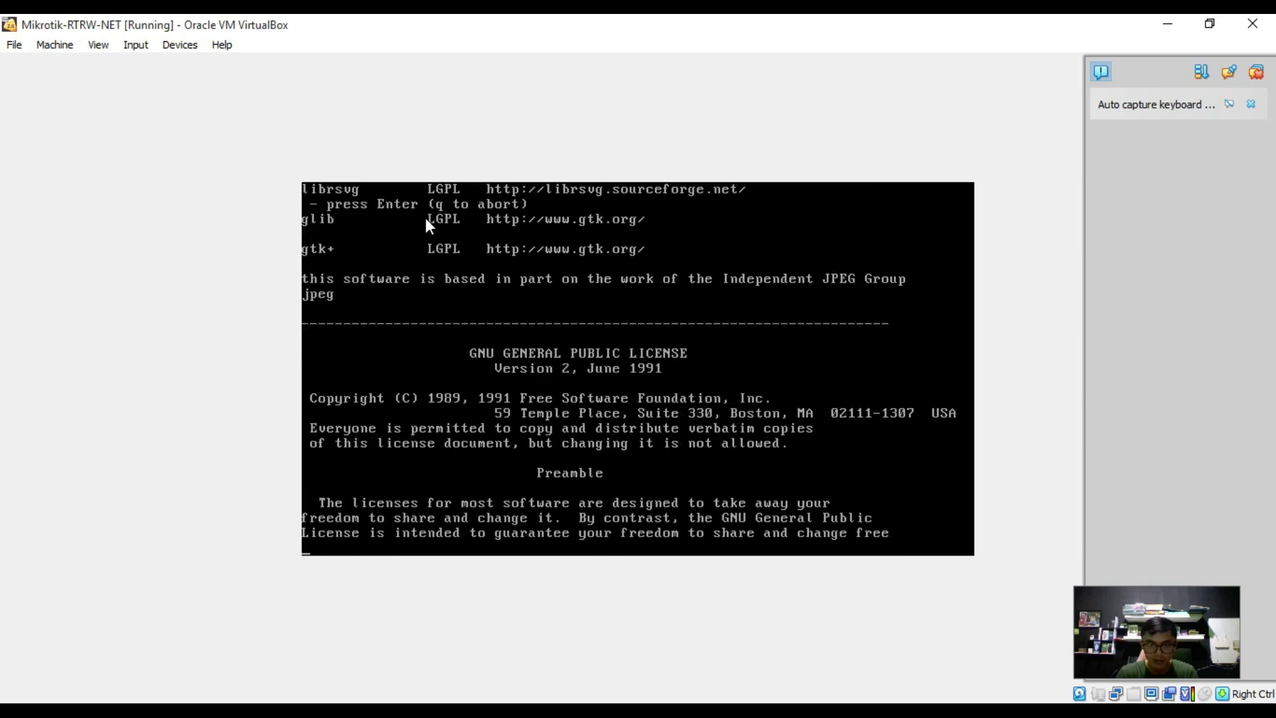
pyautogui.press('Return')
pyautogui.press('Return')
pyautogui.press('Return')
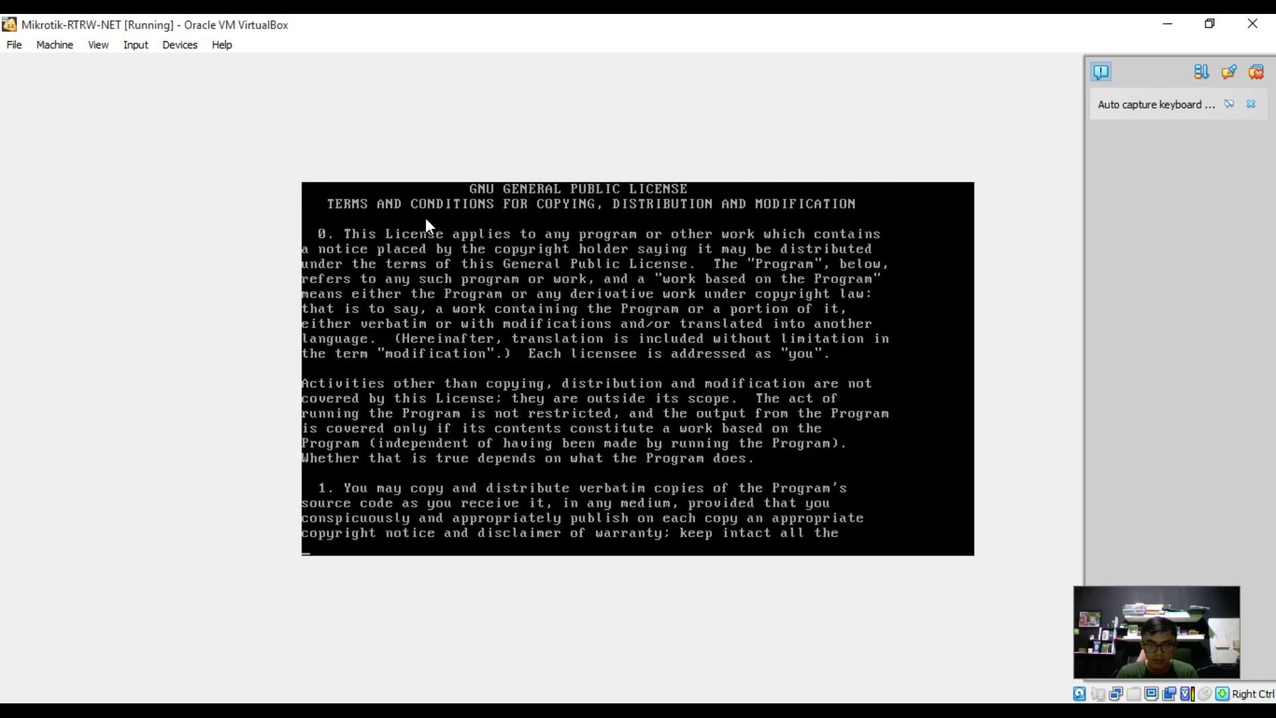
pyautogui.press('Return')
pyautogui.press('Return')
pyautogui.press('Return')
pyautogui.press('Return')
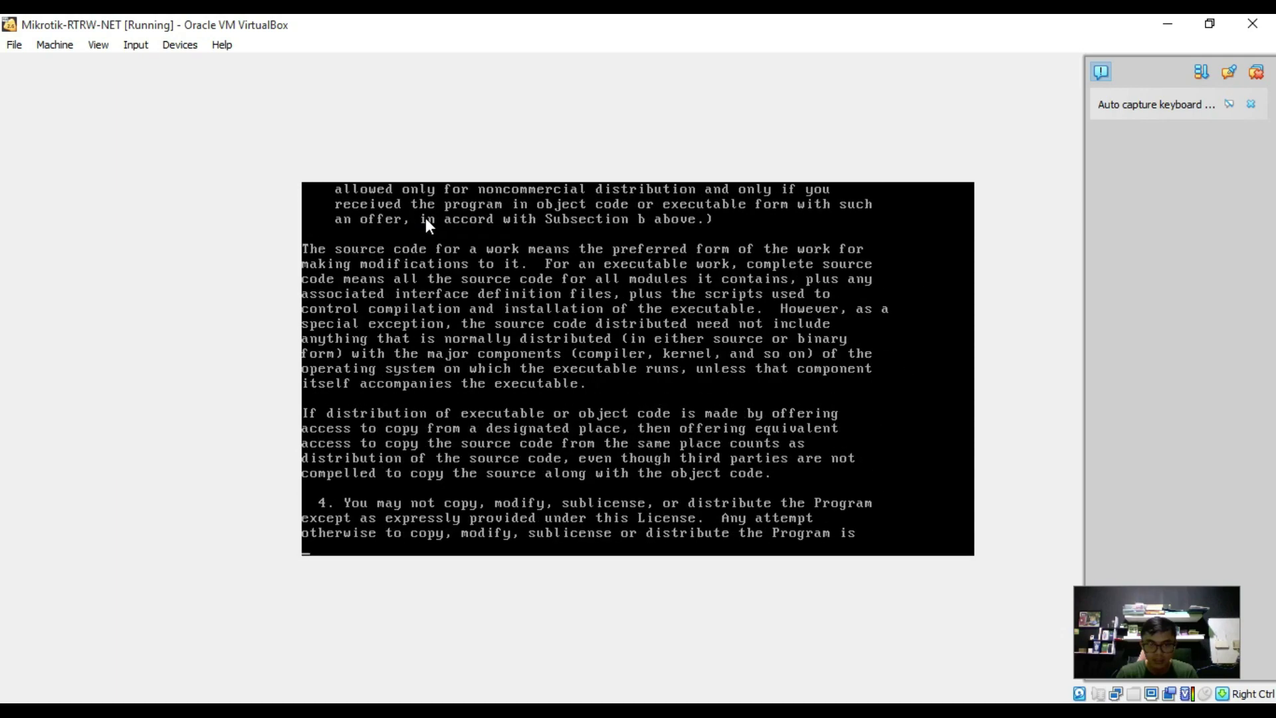
pyautogui.press('Return')
pyautogui.press('Return')
pyautogui.press('Return')
pyautogui.press('Return')
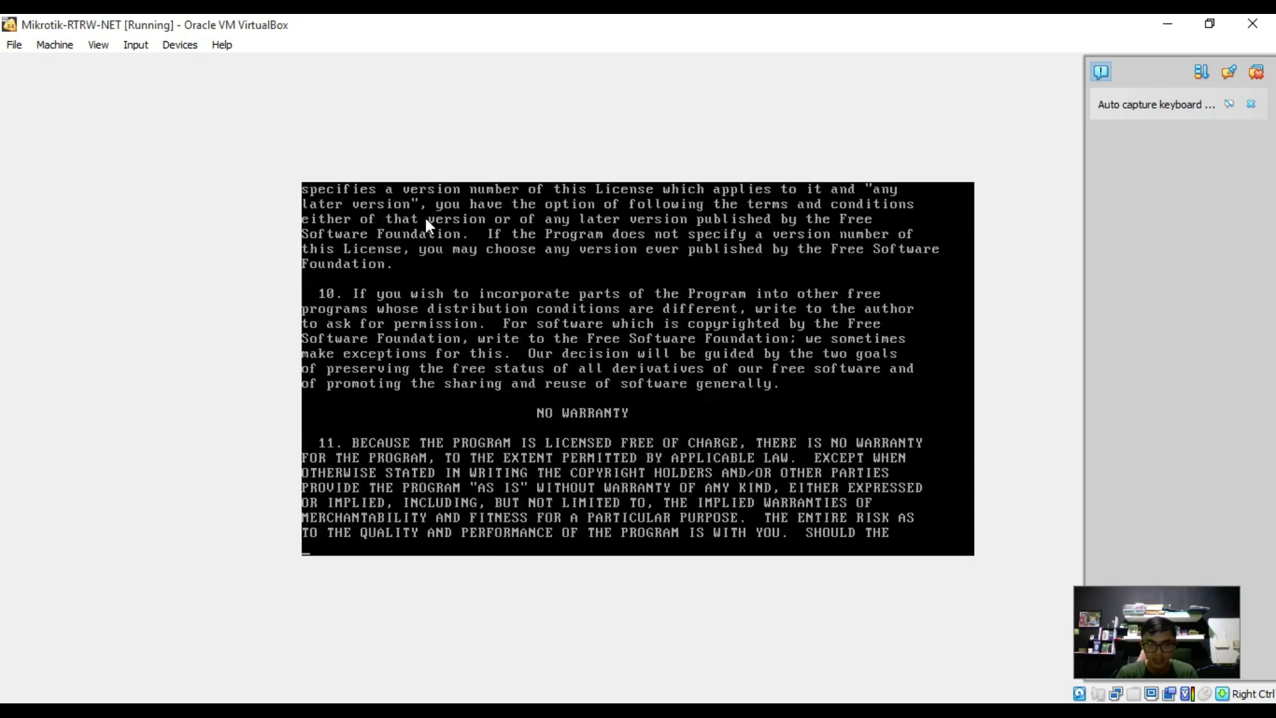
pyautogui.press('Return')
pyautogui.press('Return')
pyautogui.press('Return')
pyautogui.press('Return')
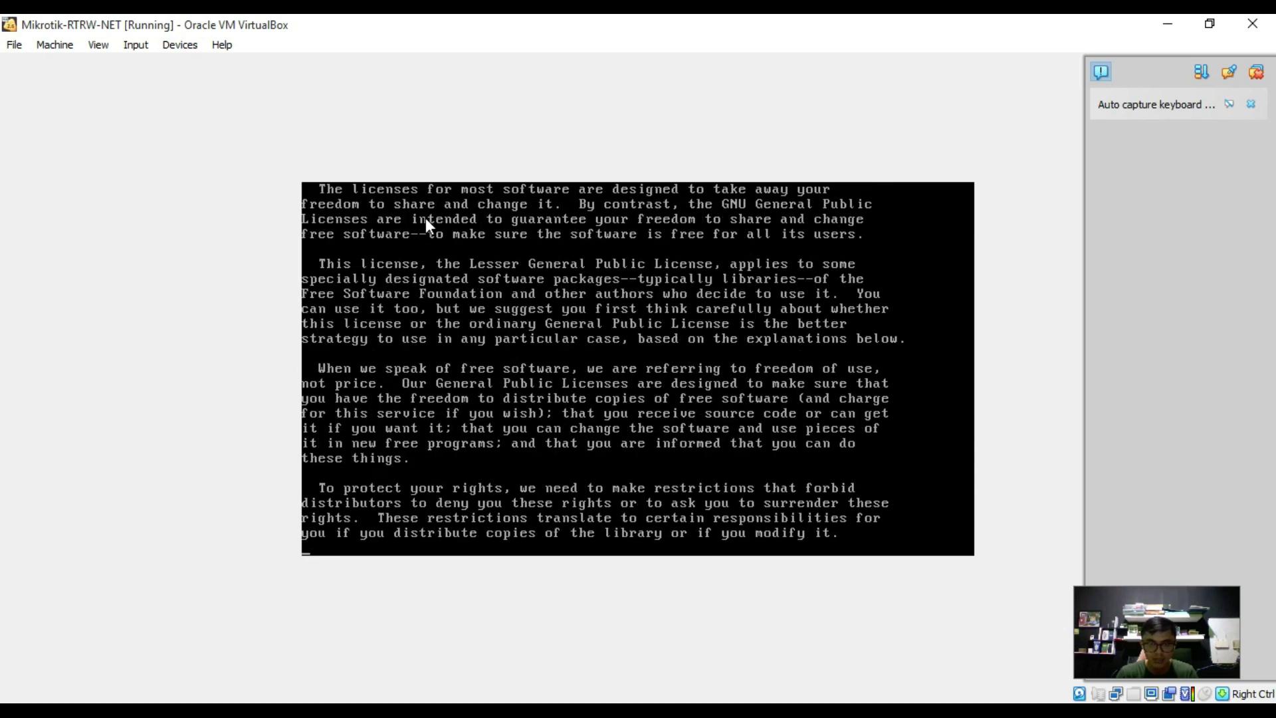
pyautogui.press('Return')
pyautogui.press('Return')
pyautogui.press('Return')
pyautogui.press('Return')
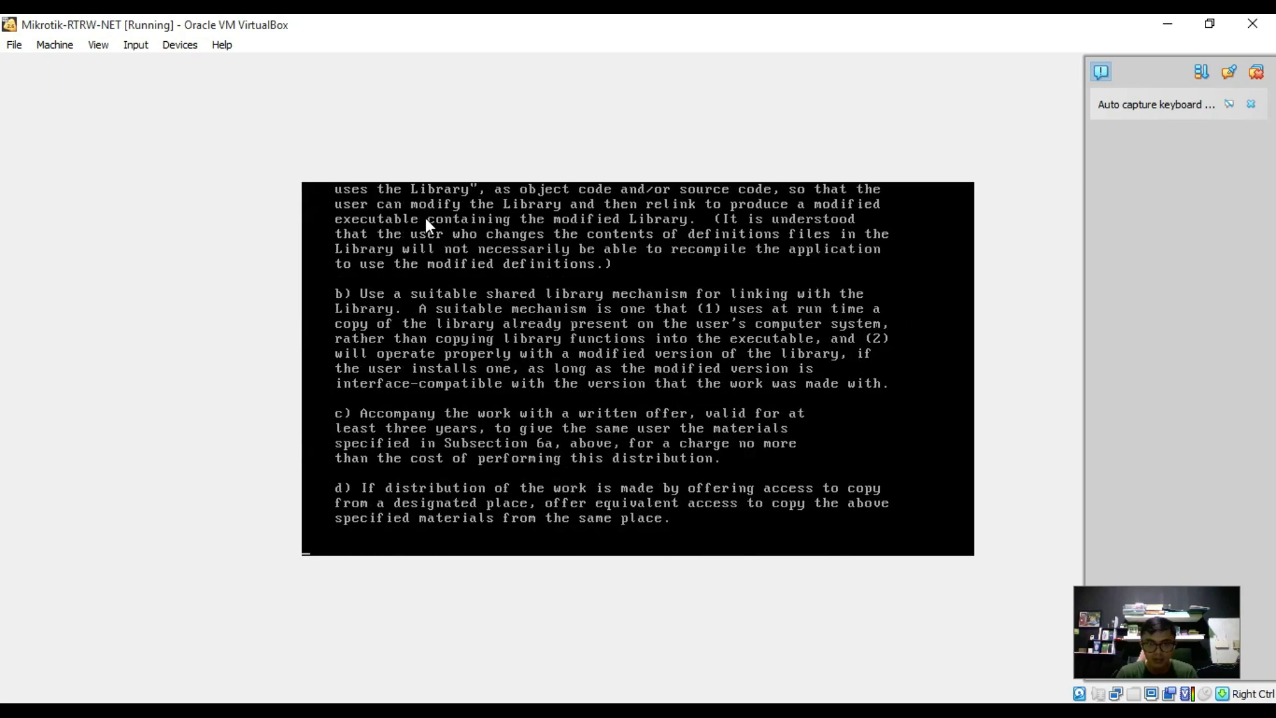
pyautogui.press('Return')
pyautogui.press('Return')
pyautogui.press('Return')
pyautogui.press('Return')
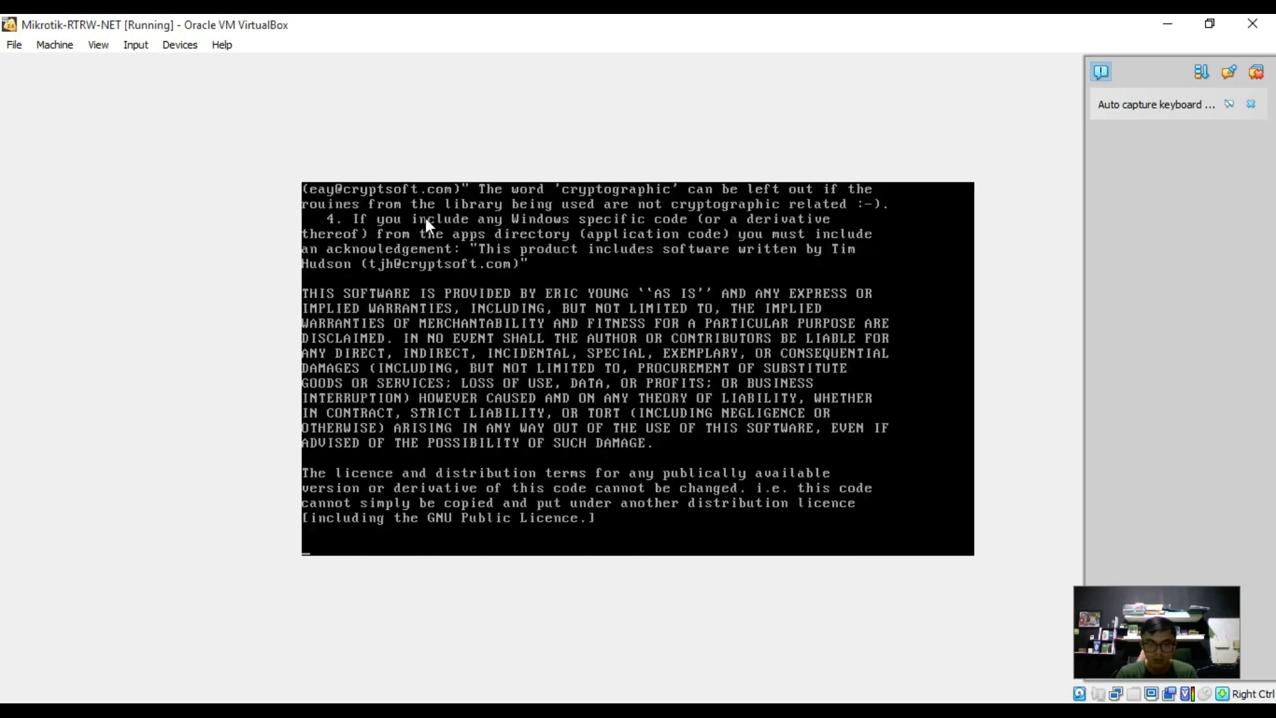
pyautogui.press('Return')
pyautogui.press('Return')
pyautogui.press('Return')
pyautogui.press('Return')
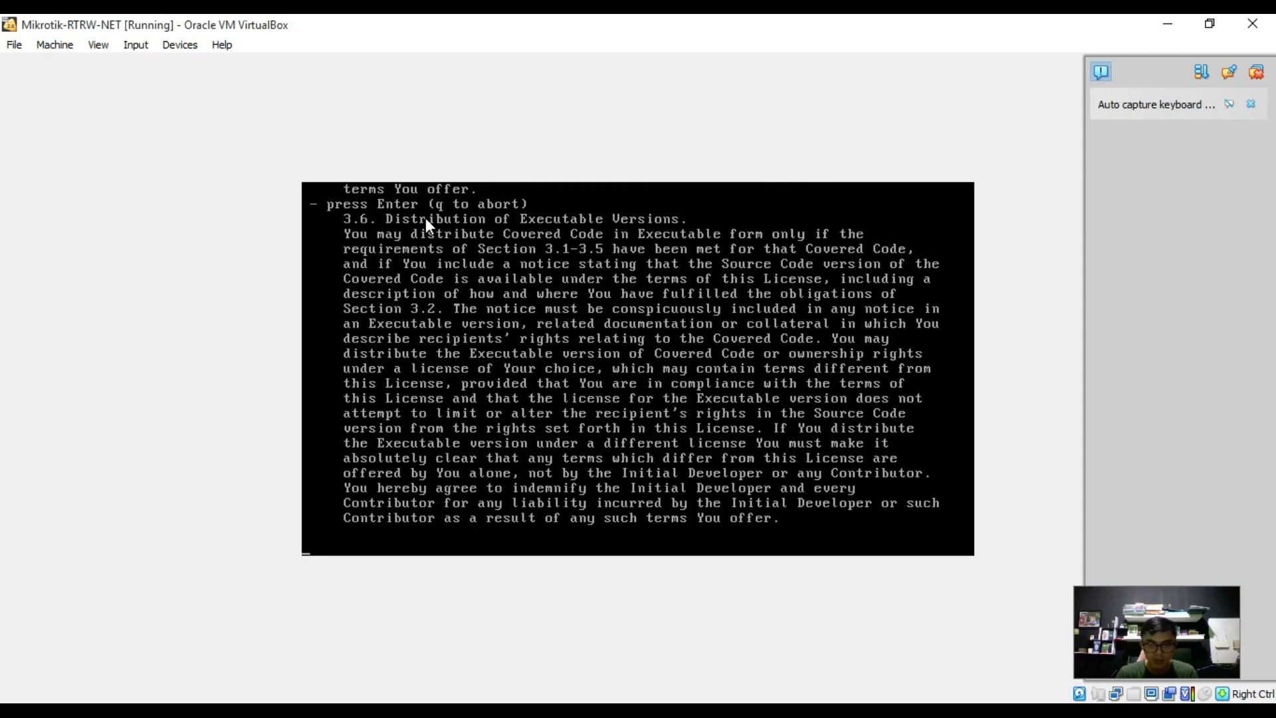
pyautogui.press('Return')
pyautogui.press('Return')
pyautogui.press('Return')
pyautogui.press('Return')
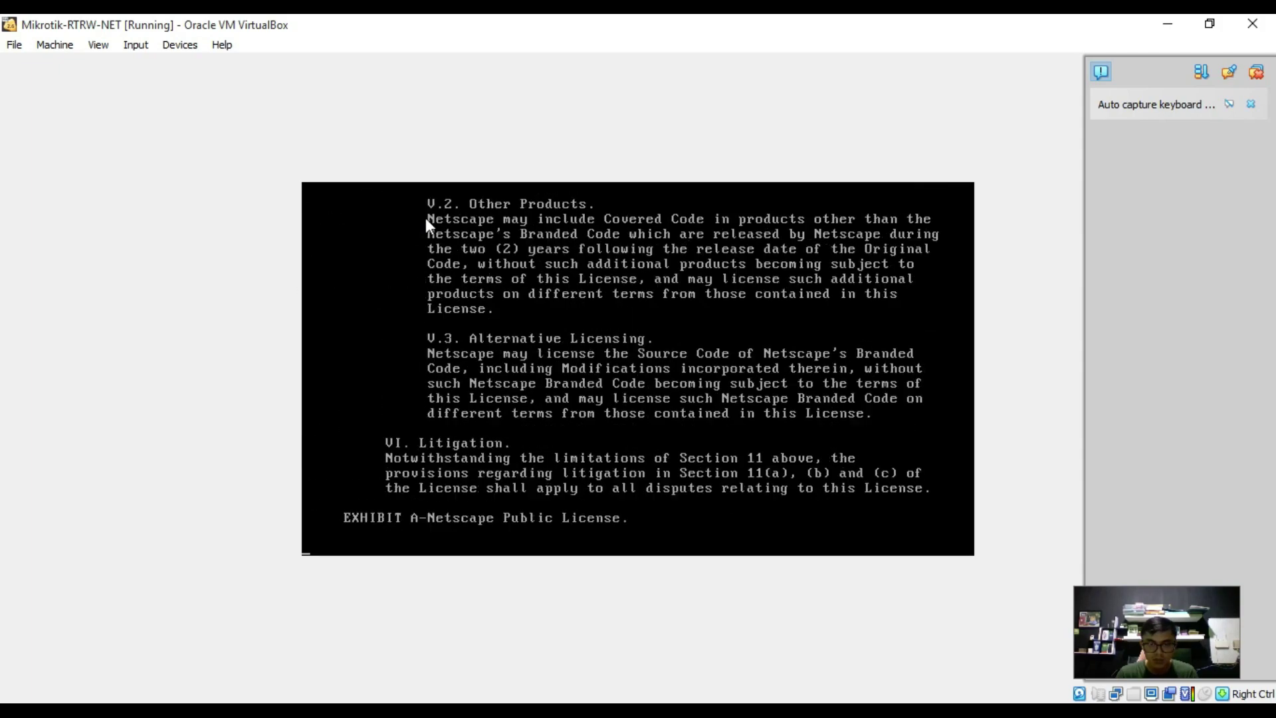
pyautogui.press('Return')
pyautogui.press('Return')
pyautogui.press('Return')
pyautogui.press('Return')
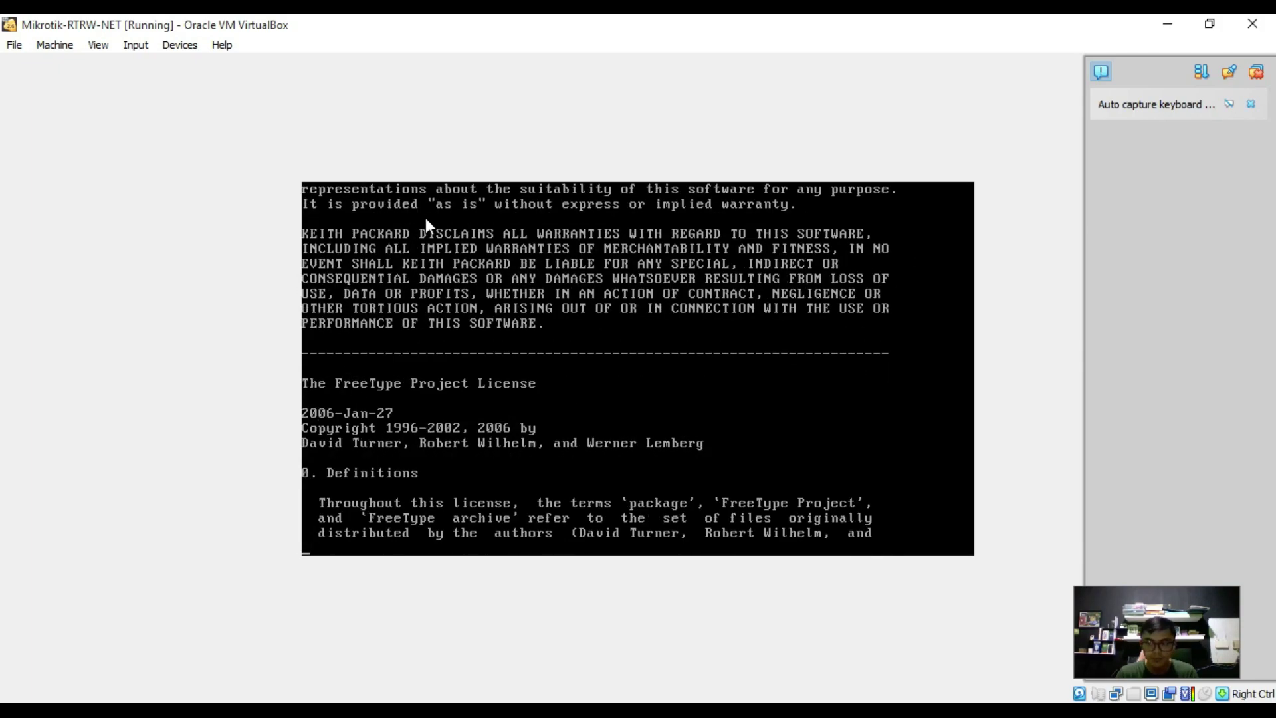
pyautogui.press('Return')
pyautogui.press('Return')
pyautogui.press('Return')
pyautogui.press('Return')
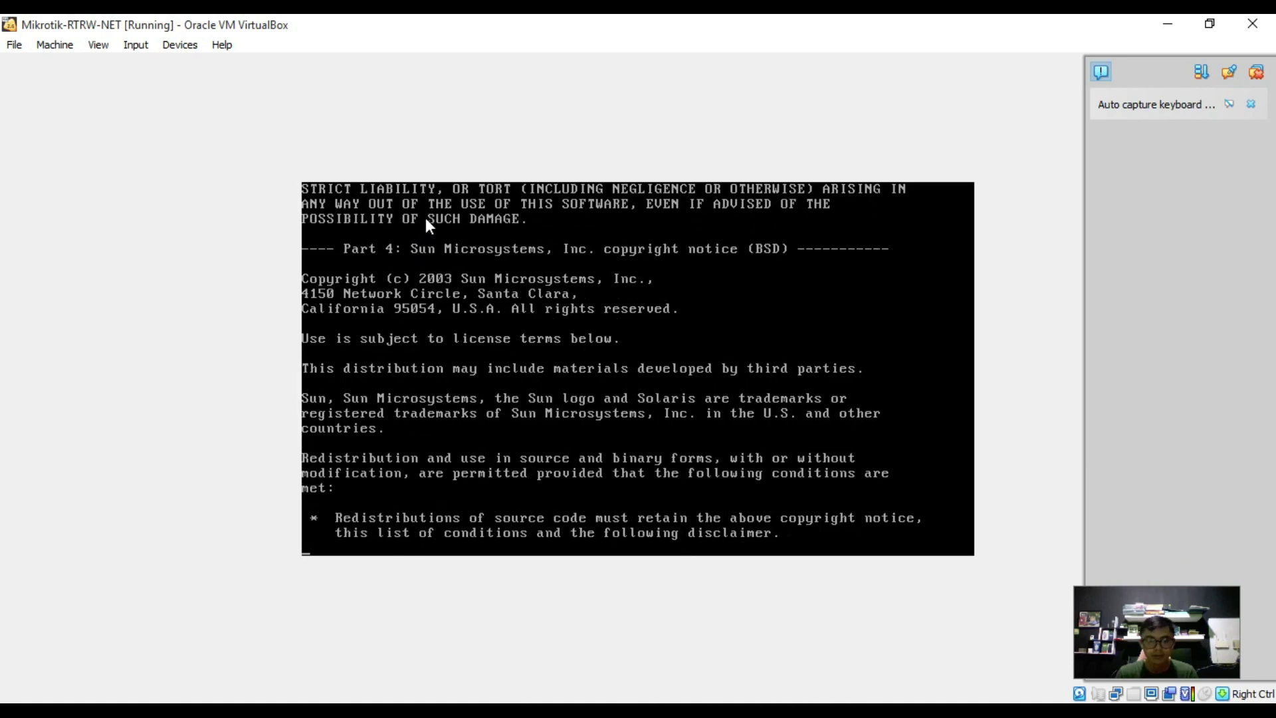
# Finish the licence and enter the new admin password at both password prompts.
pyautogui.press('Return')
pyautogui.press('Return')
pyautogui.press('Return')
pyautogui.press('Return')
pyautogui.press('Return')
pyautogui.press('Return')
pyautogui.press('Return')
pyautogui.press('Return')
pyautogui.press('Return')
pyautogui.press('Return')
pyautogui.press('Return')
pyautogui.press('Return')
pyautogui.press('Return')
pyautogui.press('Return')
pyautogui.press('Return')
pyautogui.press('Return')
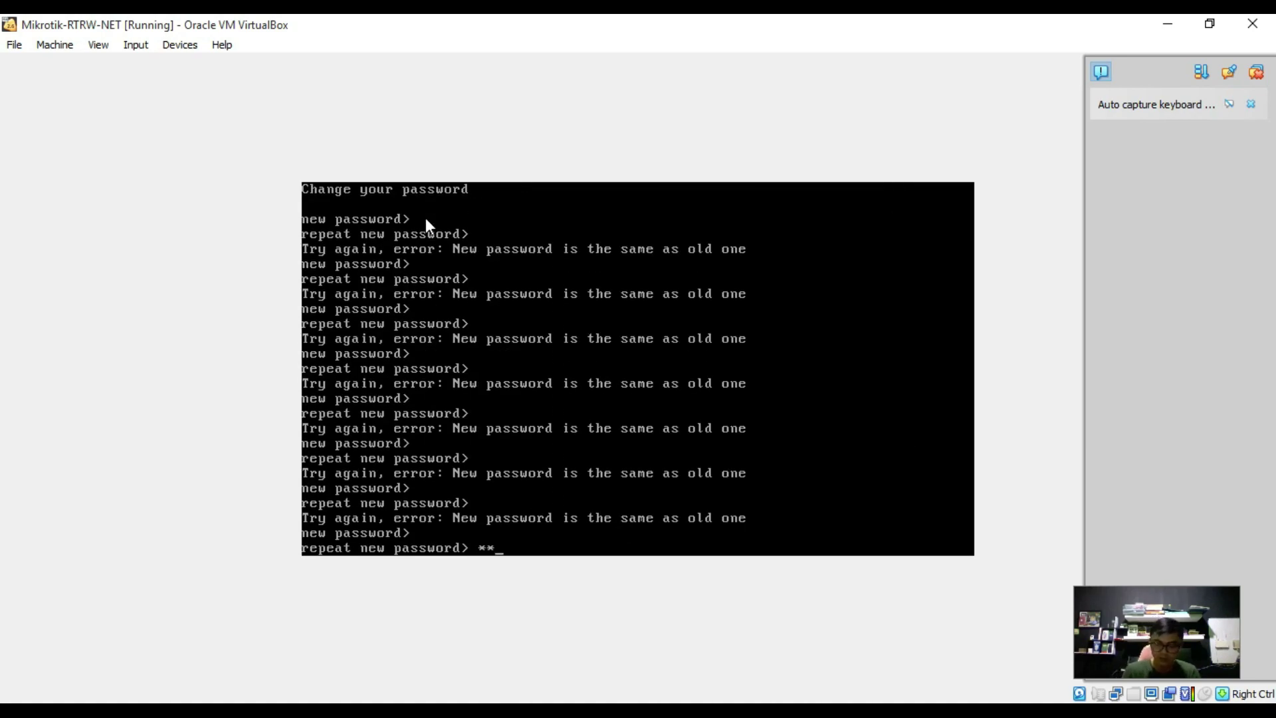
pyautogui.press('BackSpace')
pyautogui.press('BackSpace')
pyautogui.write('*')
pyautogui.press('Return')
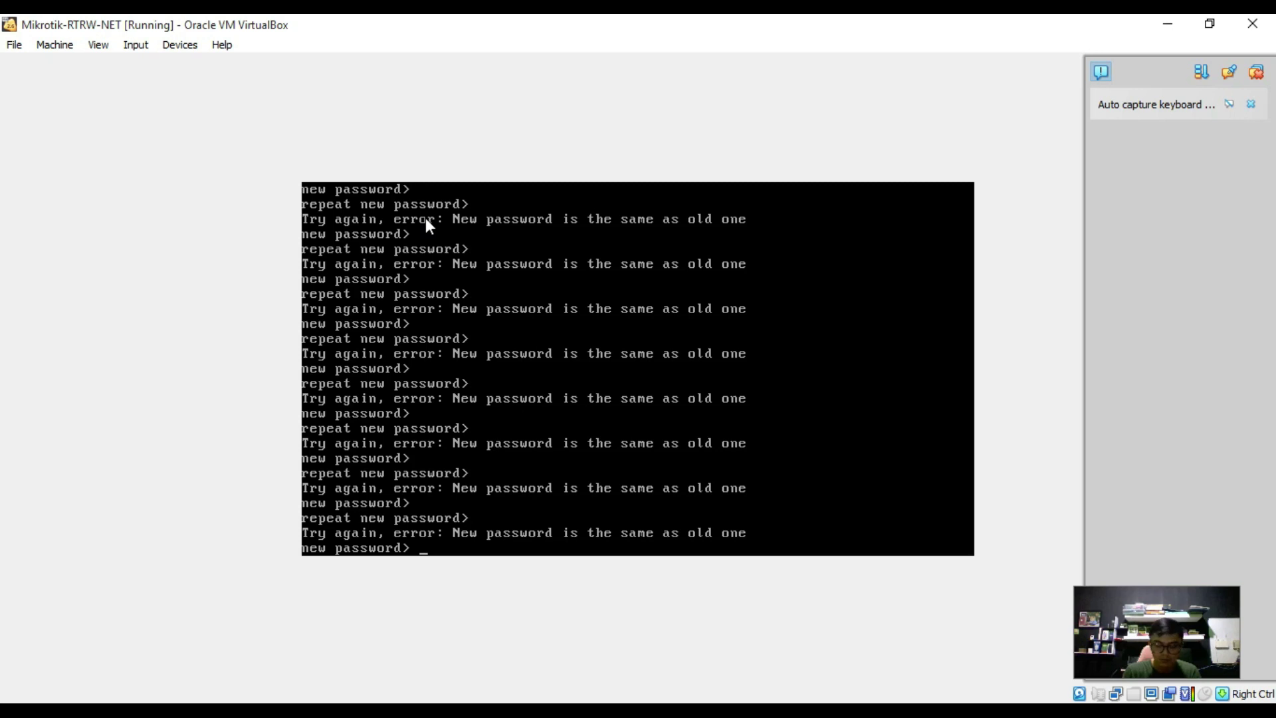
pyautogui.write('****')
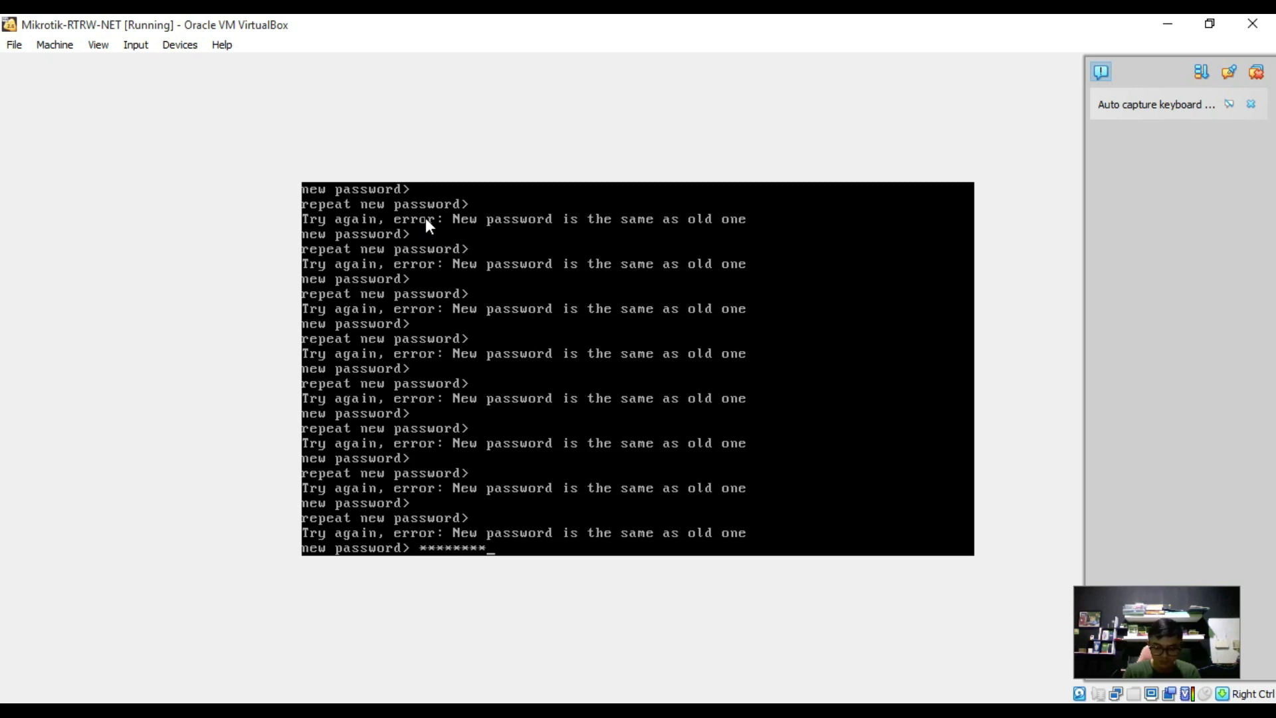
pyautogui.write('*****')
pyautogui.press('Return')
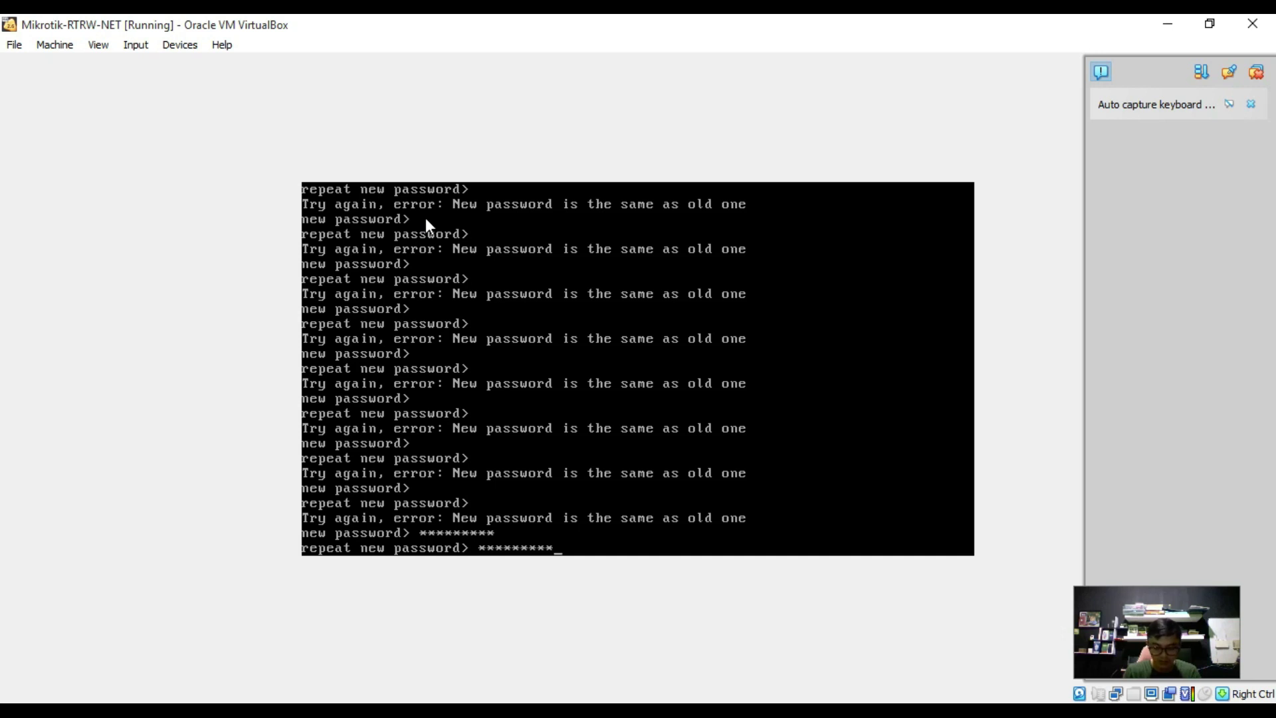
pyautogui.press('Return')
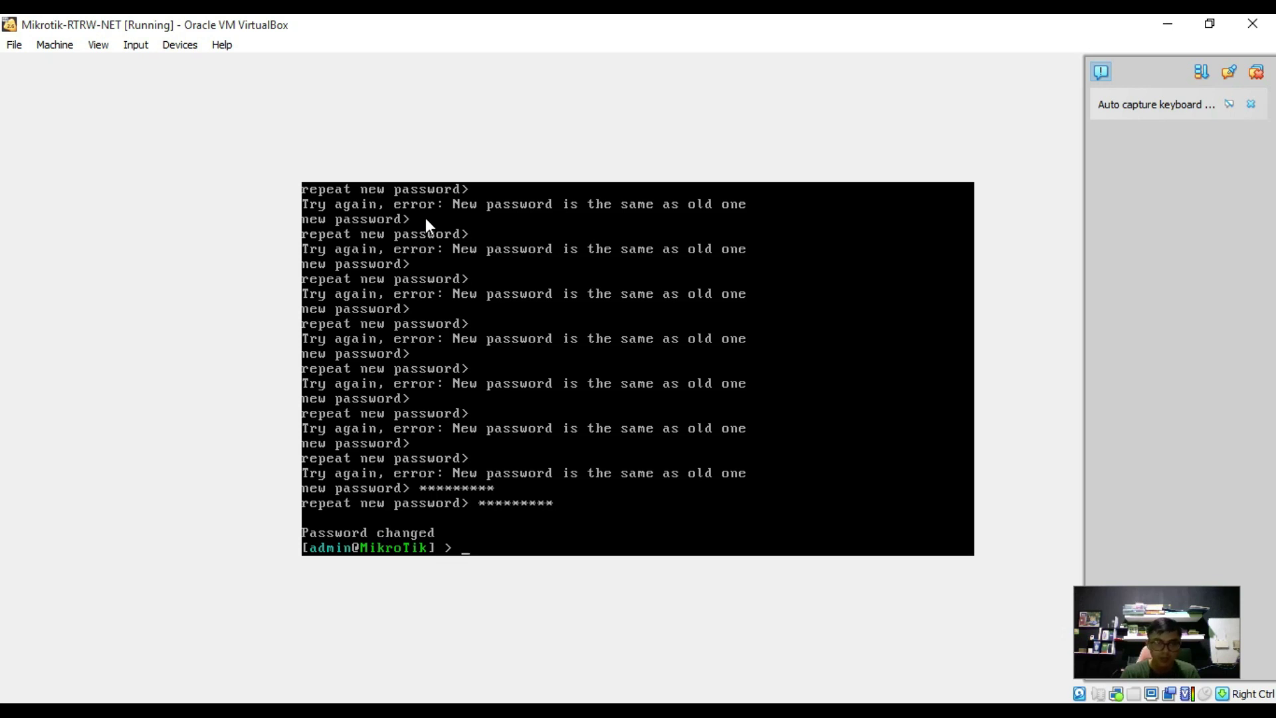
pyautogui.write('interface')
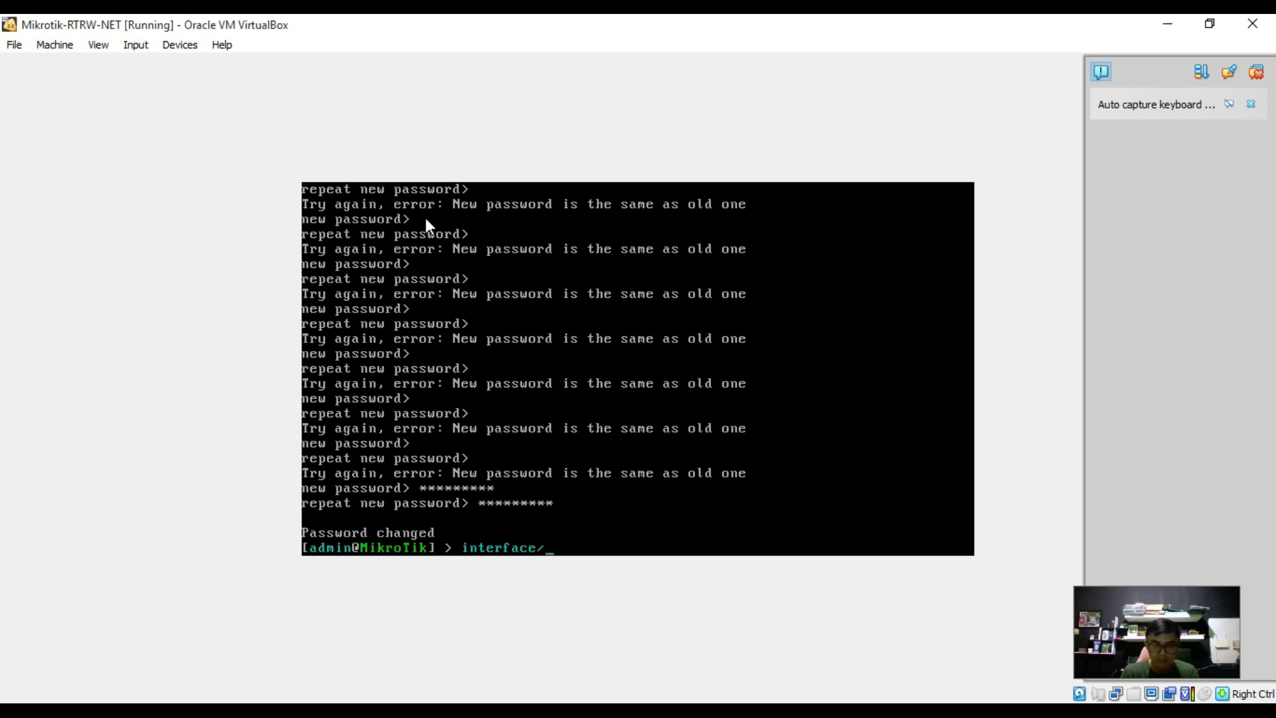
# Run interface/print to list only ether1, then switch to the network design presentation.
pyautogui.write('/print')
pyautogui.press('BackSpace')
pyautogui.press('Return')
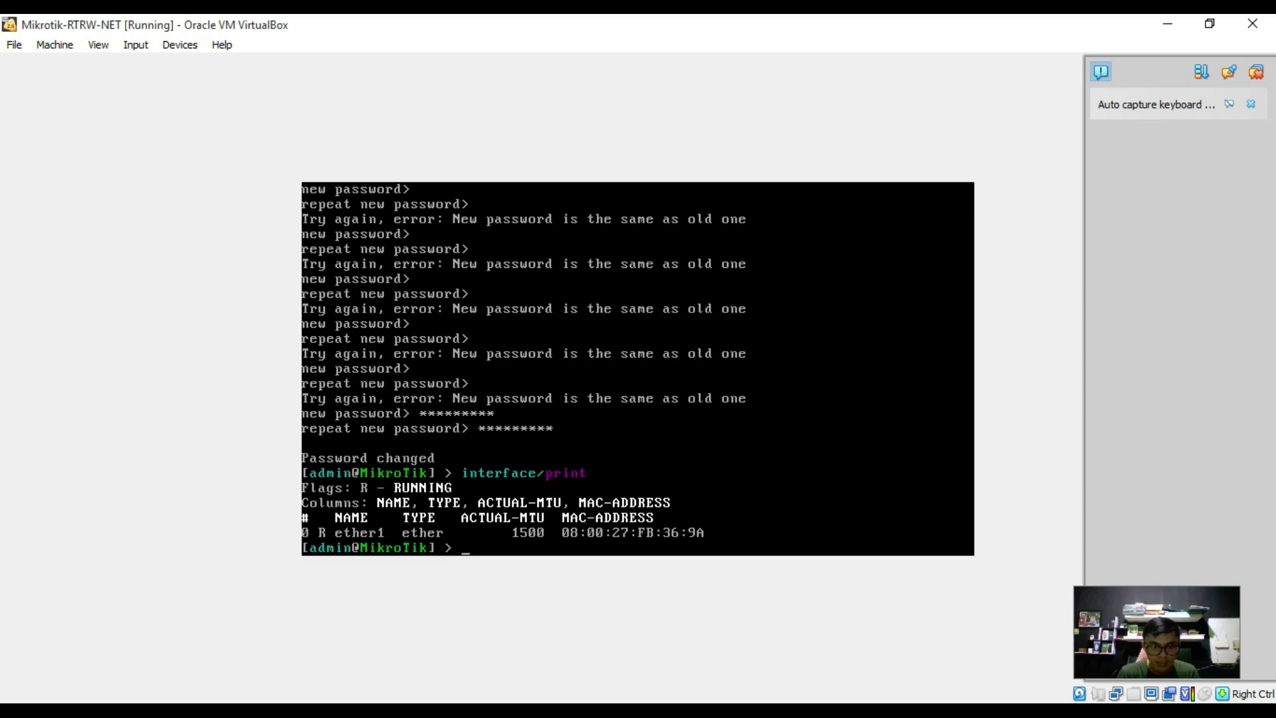
pyautogui.hotkey('alt', 'Tab')
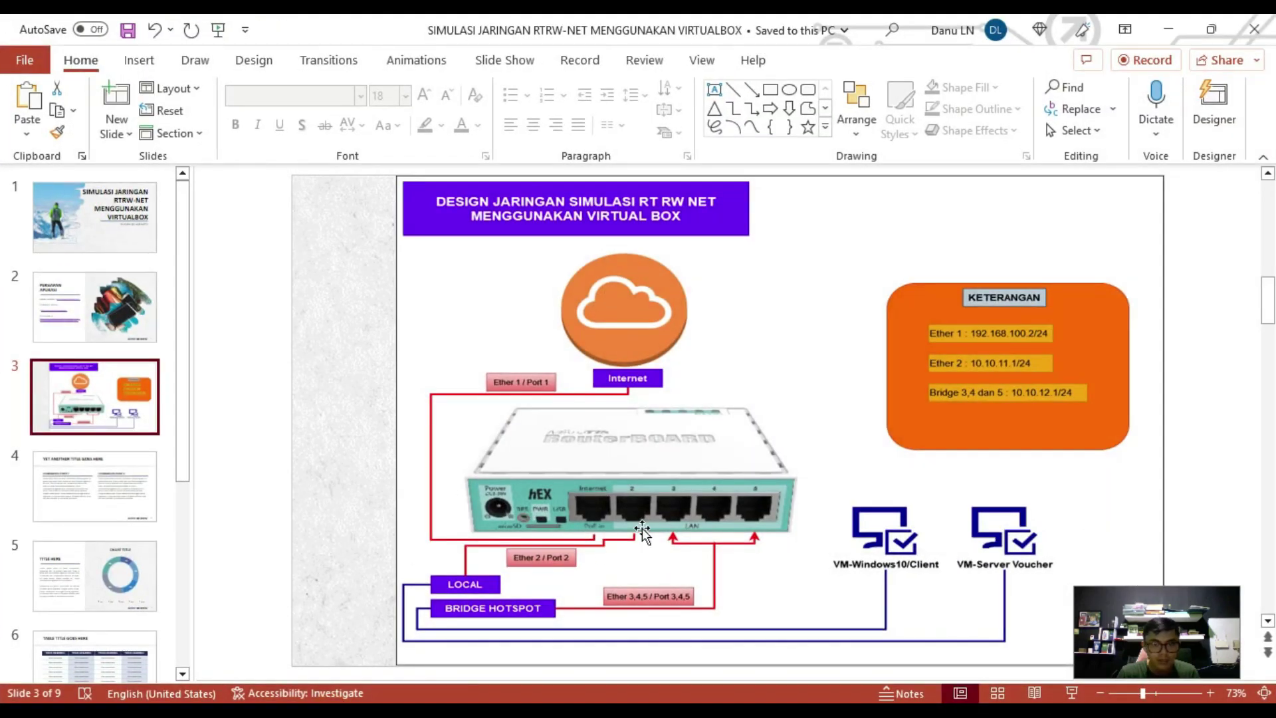
# Present the RT RW NET network design slide full screen, then return to the VM console.
pyautogui.click(1072, 693)
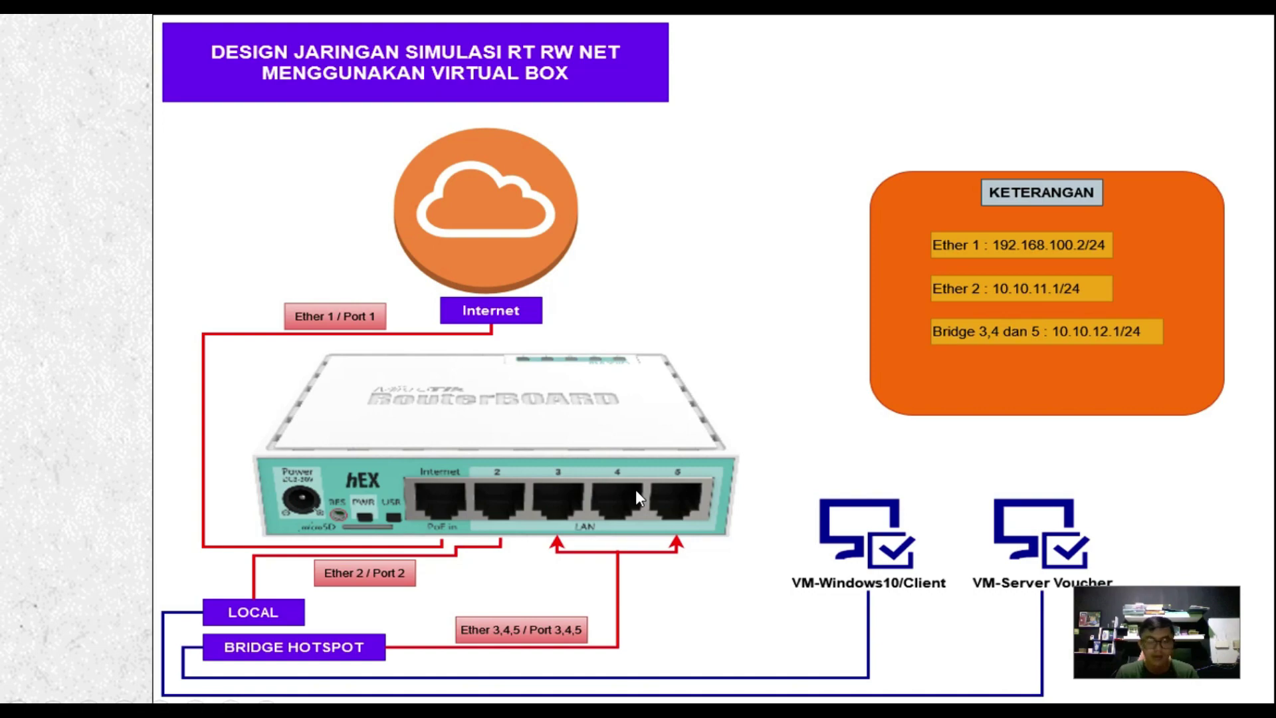
pyautogui.press('Escape')
pyautogui.hotkey('alt', 'Tab')
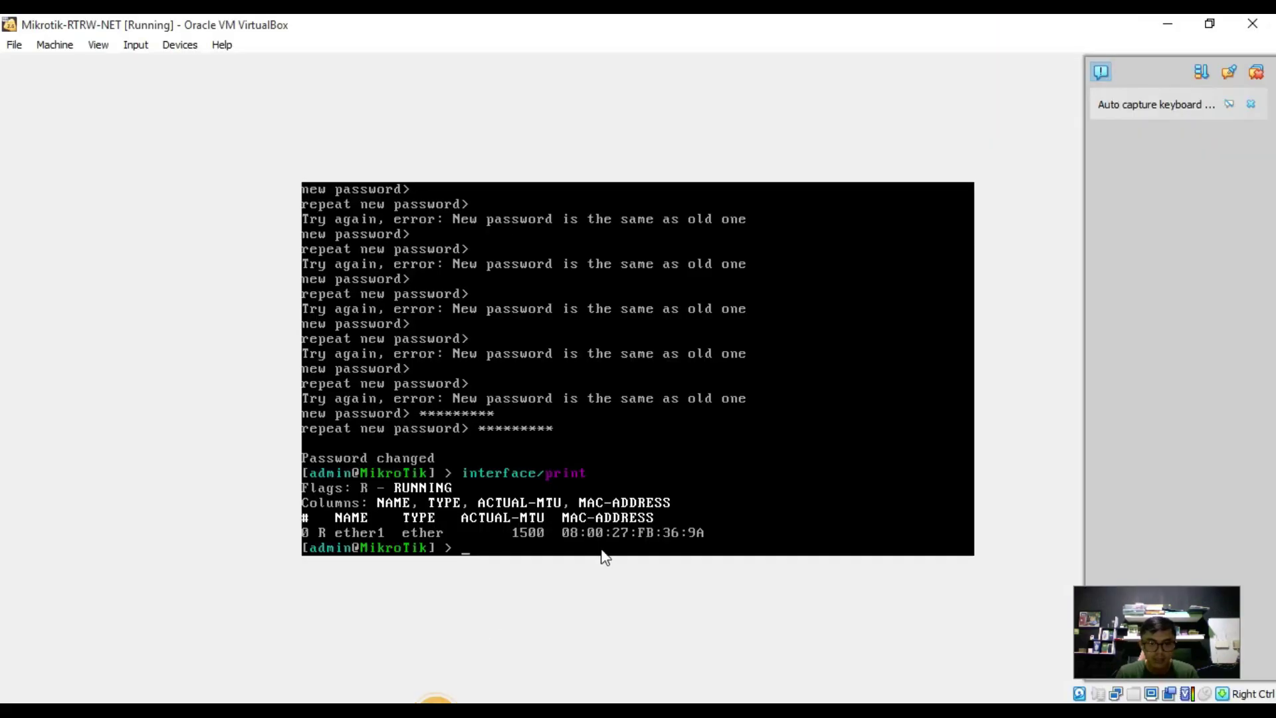
# Close the Mikrotik-RTRW-NET VM window choosing Power off the machine.
pyautogui.click(12, 47)
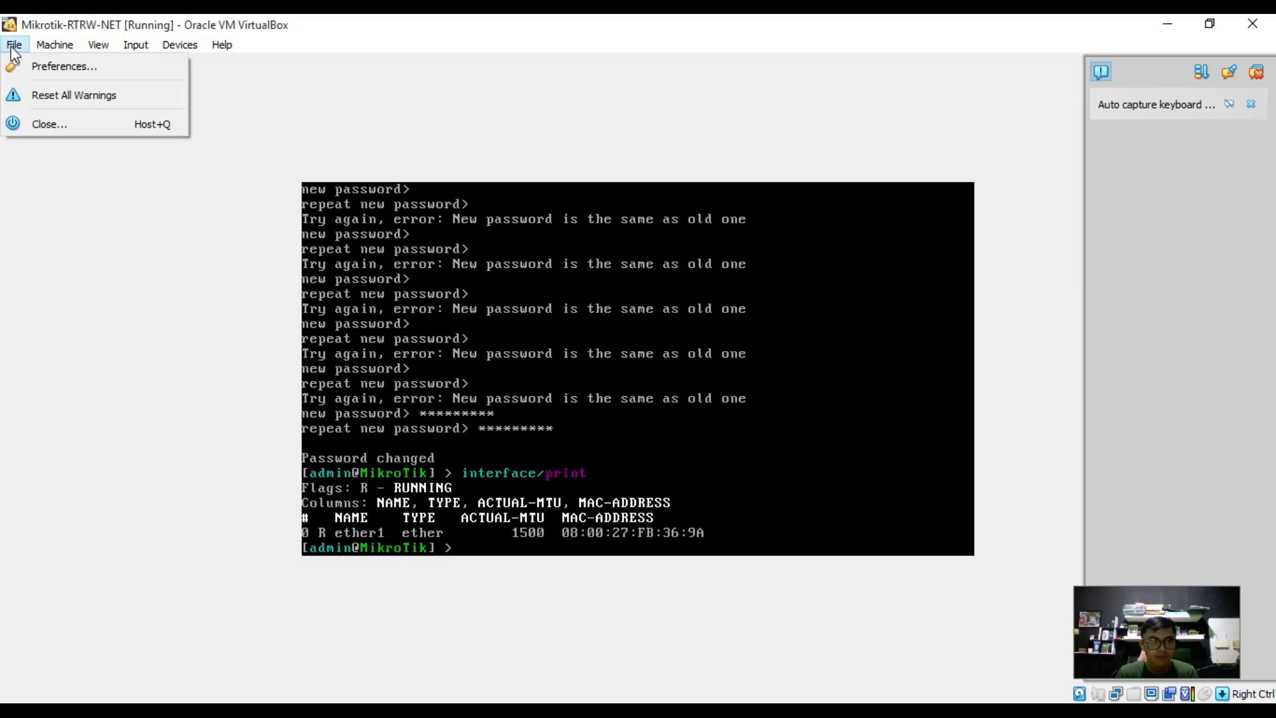
pyautogui.click(43, 126)
pyautogui.click(600, 384)
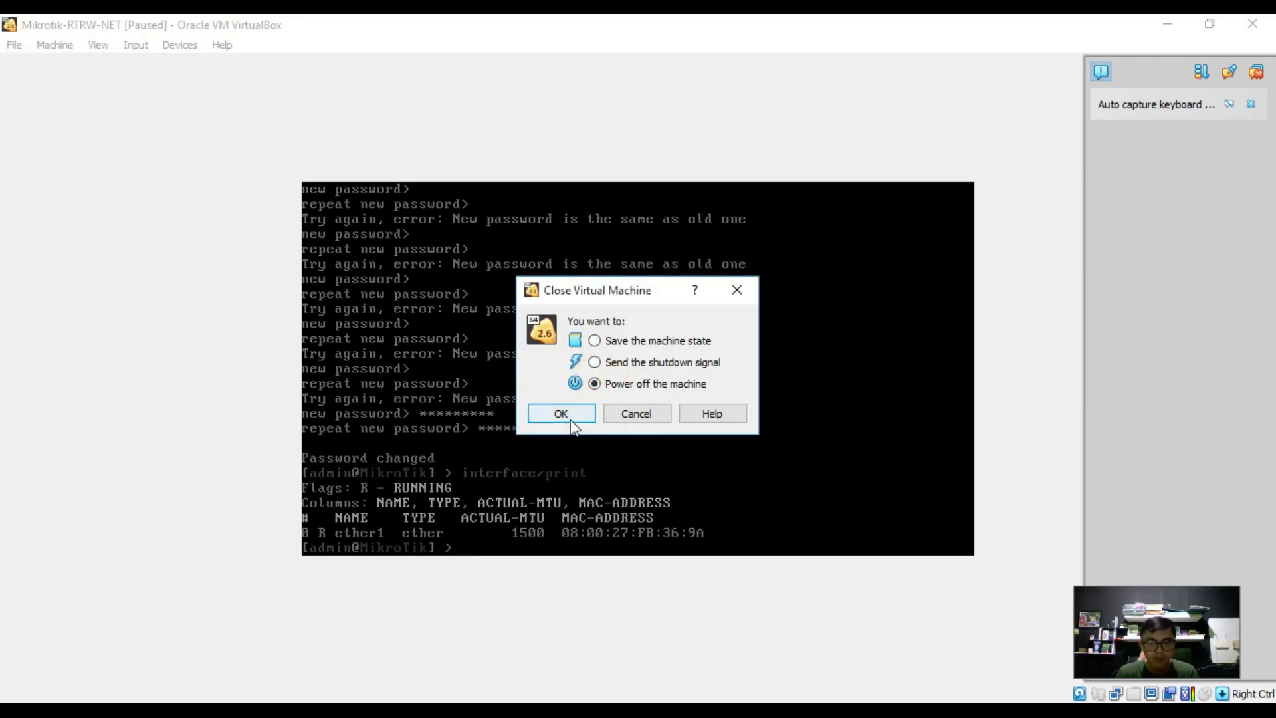
pyautogui.click(571, 421)
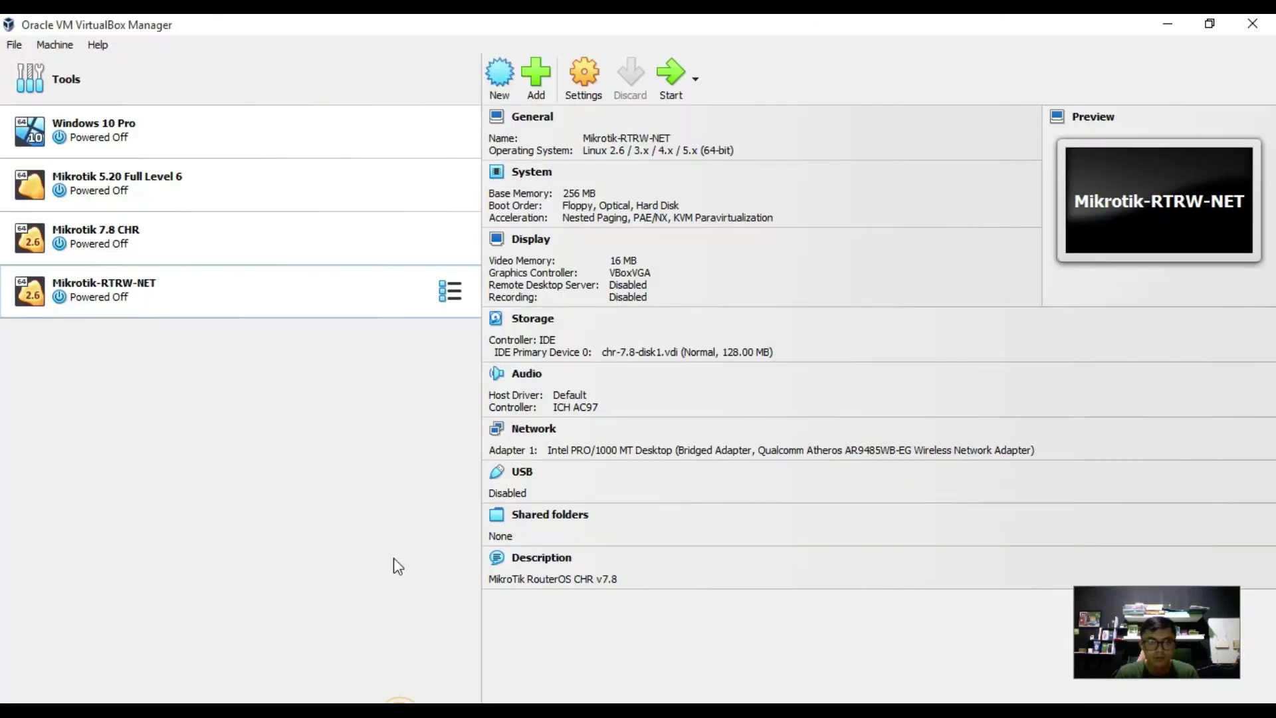
# Open Mikrotik-RTRW-NET's Network settings, review its adapters, and show Adapter 1's attachment choices.
pyautogui.click(316, 307)
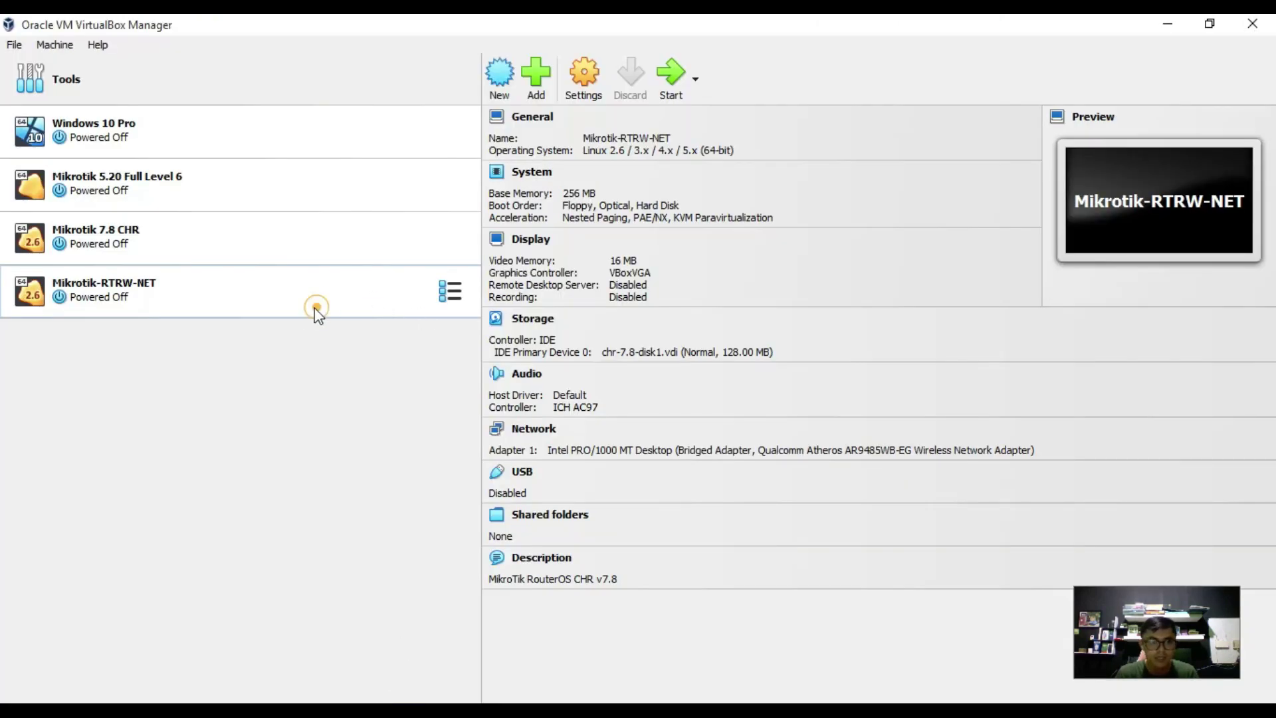
pyautogui.click(584, 72)
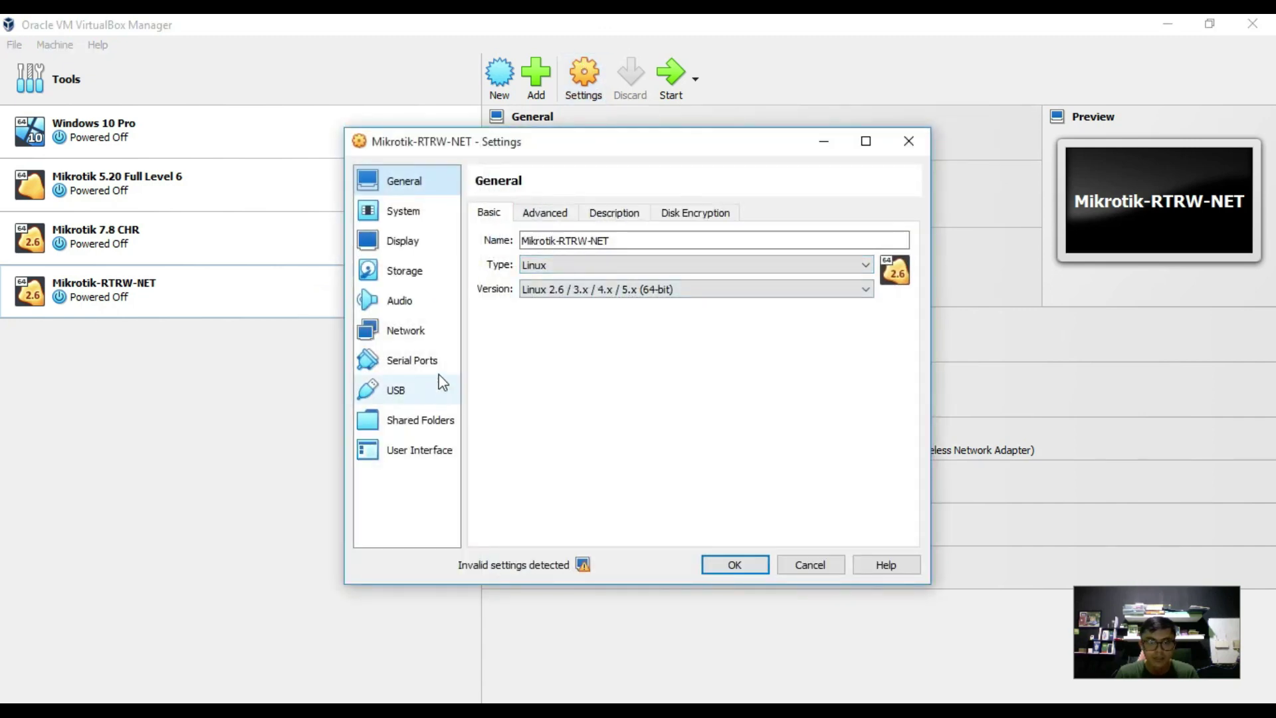
pyautogui.click(421, 350)
pyautogui.click(422, 332)
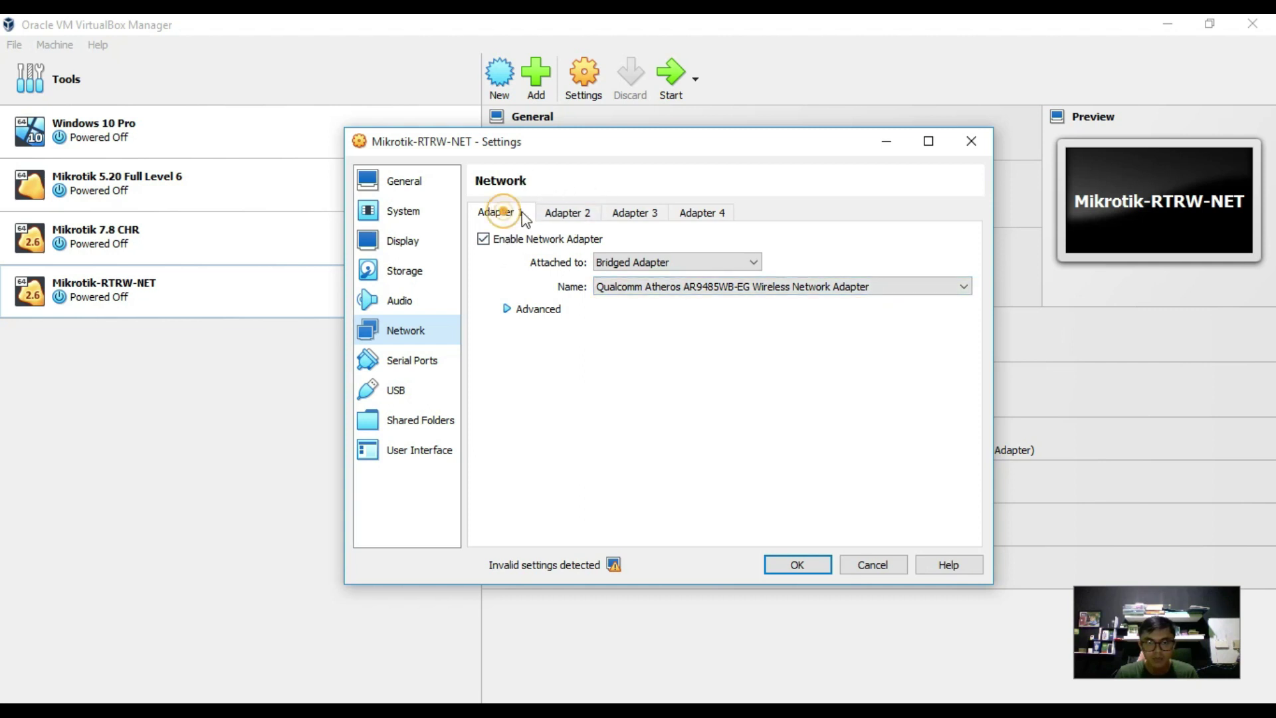
pyautogui.click(565, 216)
pyautogui.click(652, 212)
pyautogui.click(517, 212)
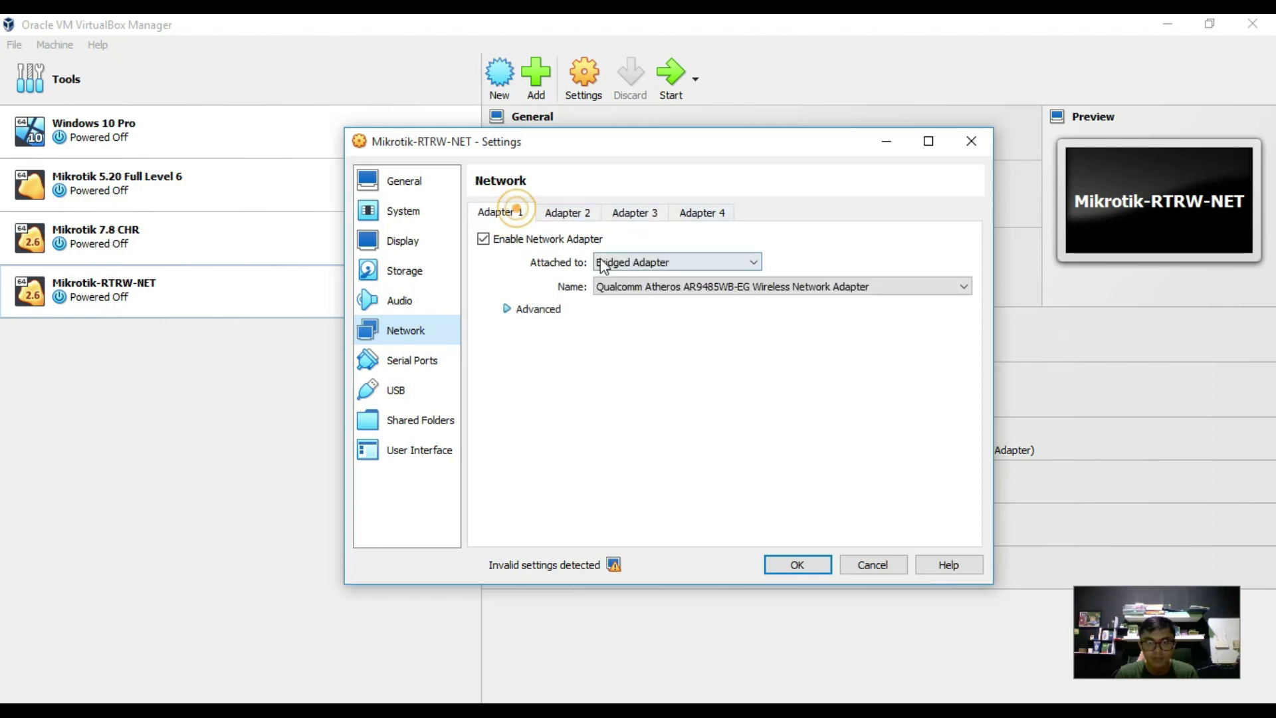
pyautogui.click(608, 262)
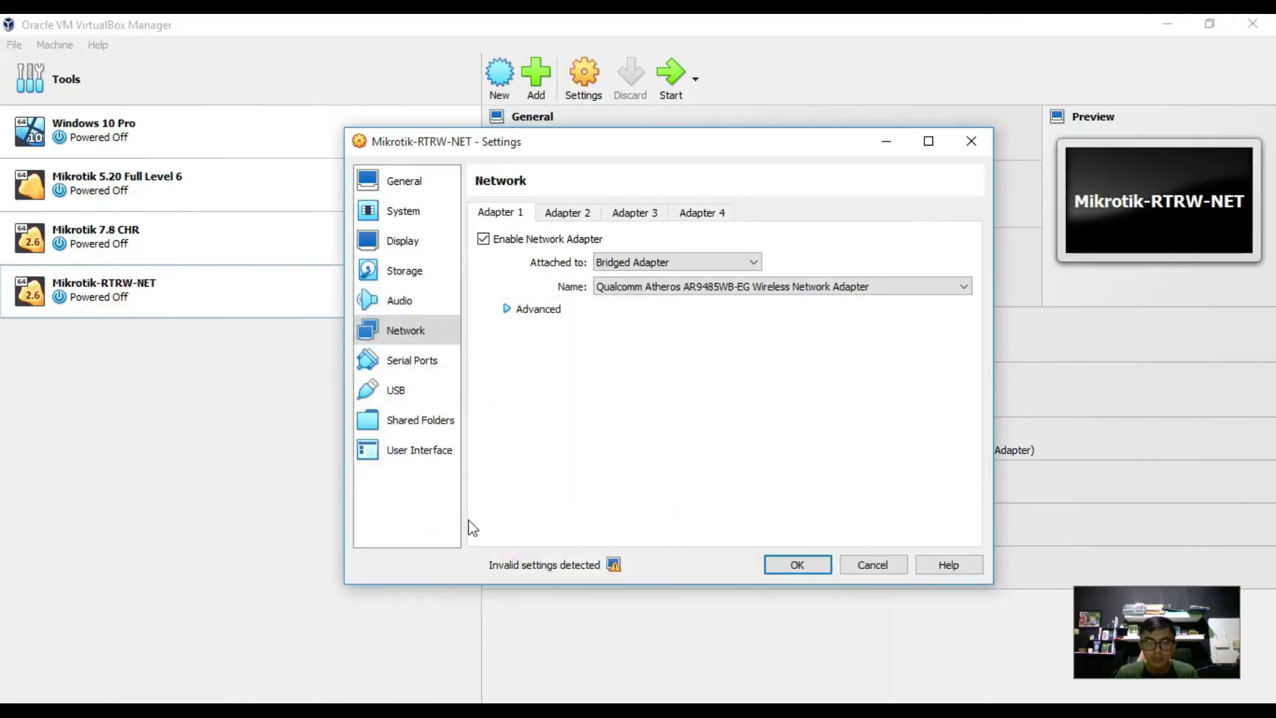
pyautogui.click(624, 263)
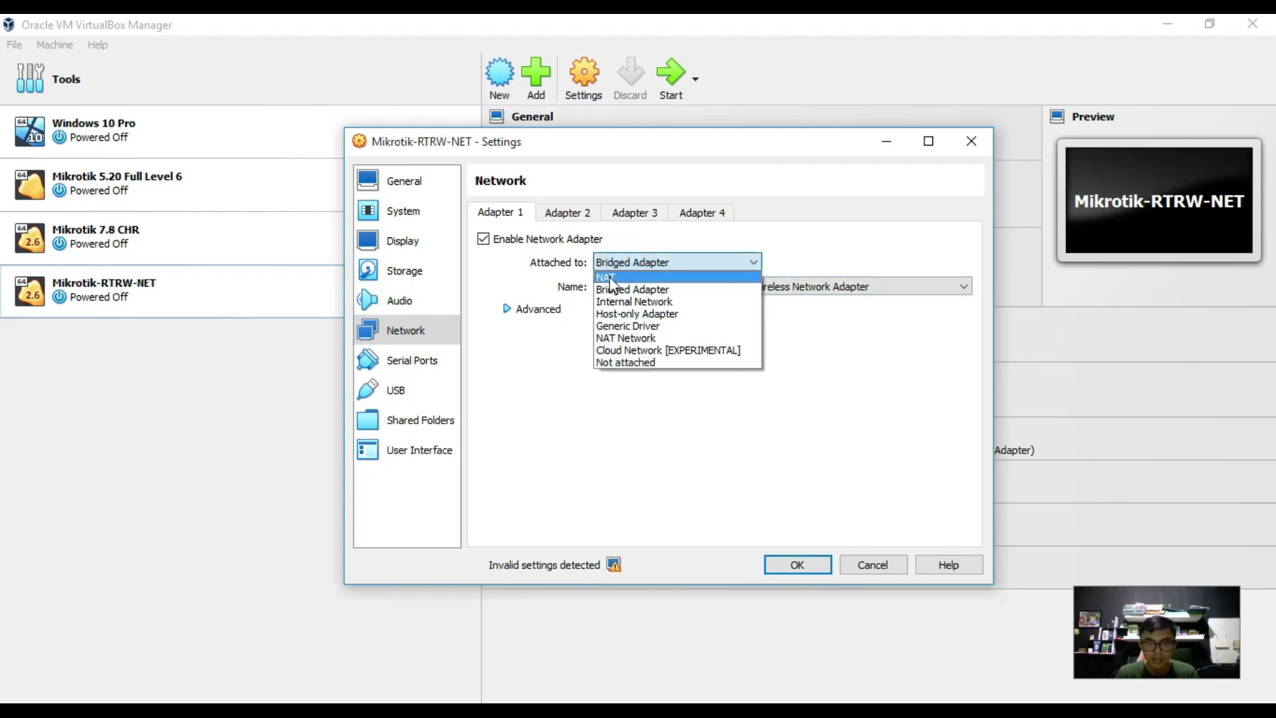
# Enable Adapter 2 and attach it to a host-only network.
pyautogui.click(609, 277)
pyautogui.click(579, 213)
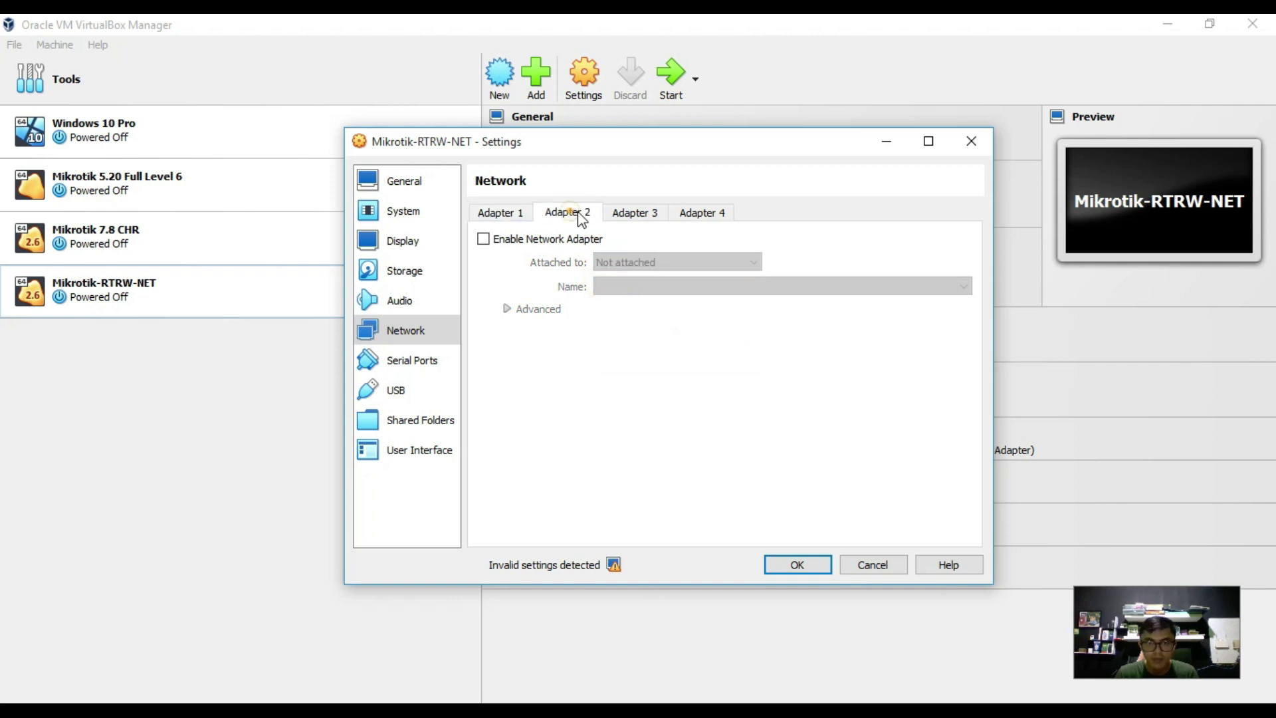
pyautogui.click(553, 240)
pyautogui.click(622, 264)
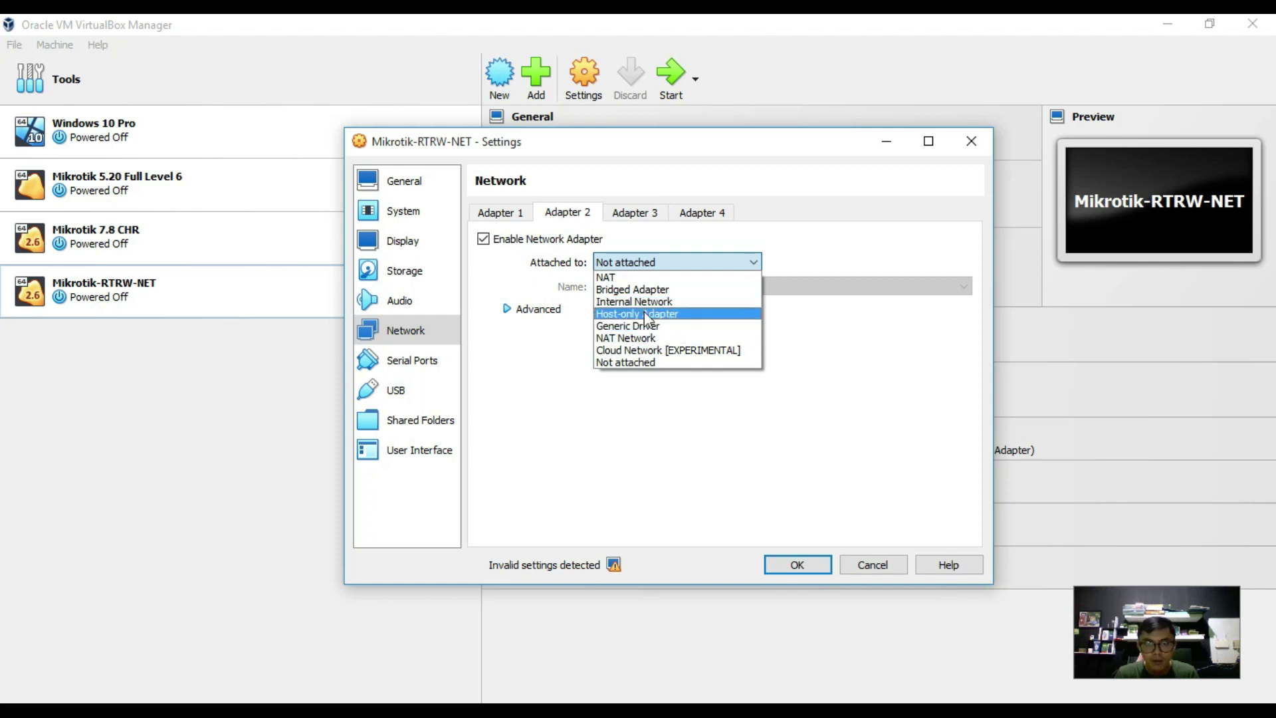
pyautogui.click(645, 314)
pyautogui.click(665, 287)
pyautogui.click(671, 291)
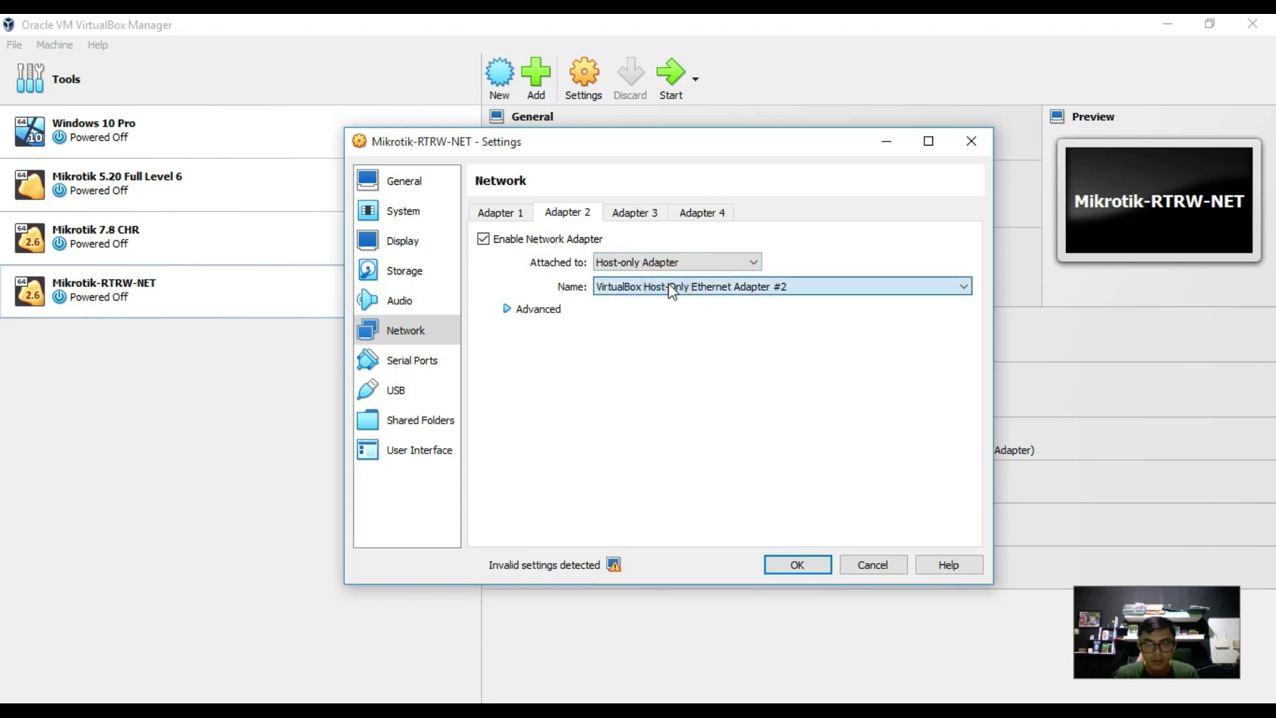
# Pick Host-Only Ethernet Adapter #2, then close the settings and discard the unsaved changes.
pyautogui.click(670, 286)
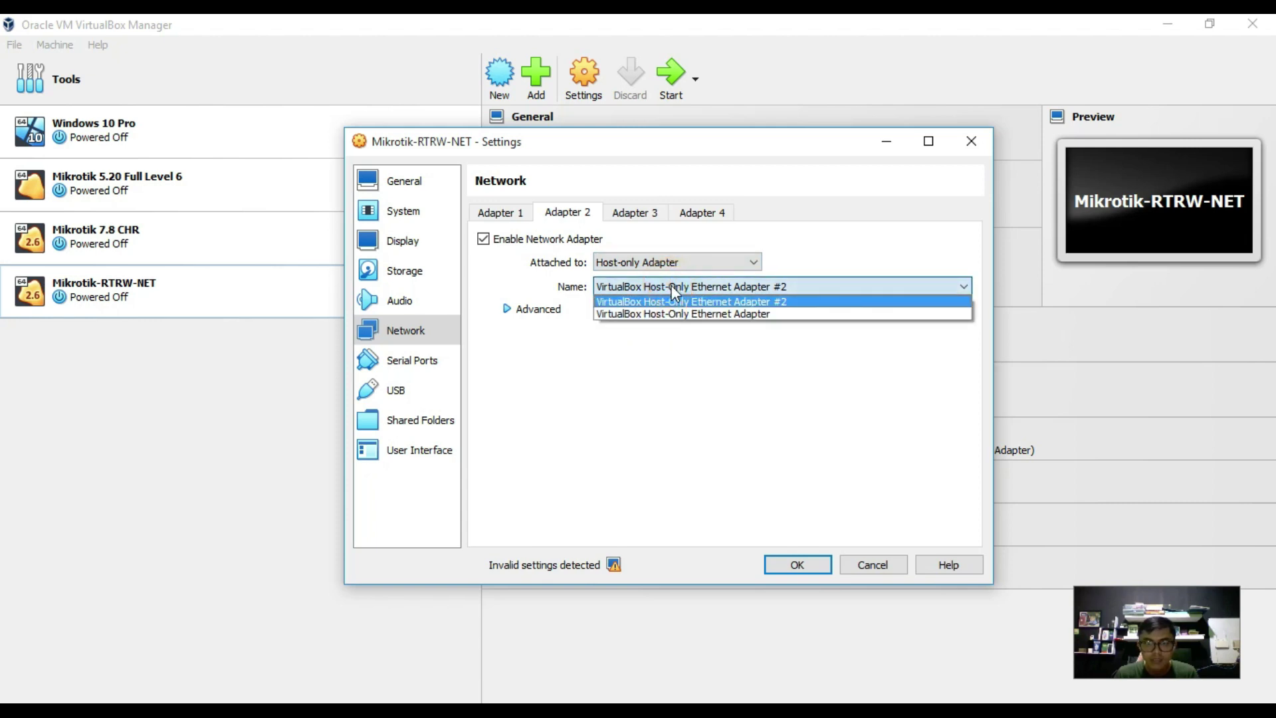
pyautogui.click(665, 245)
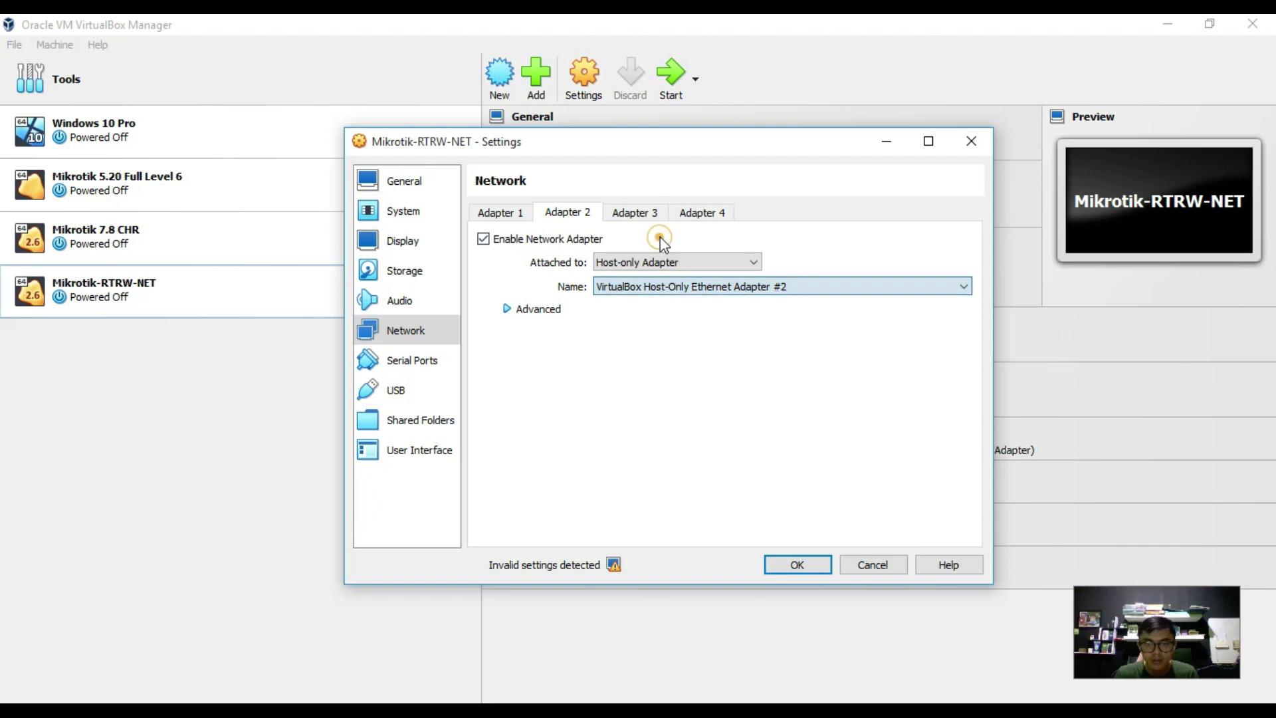
pyautogui.click(684, 293)
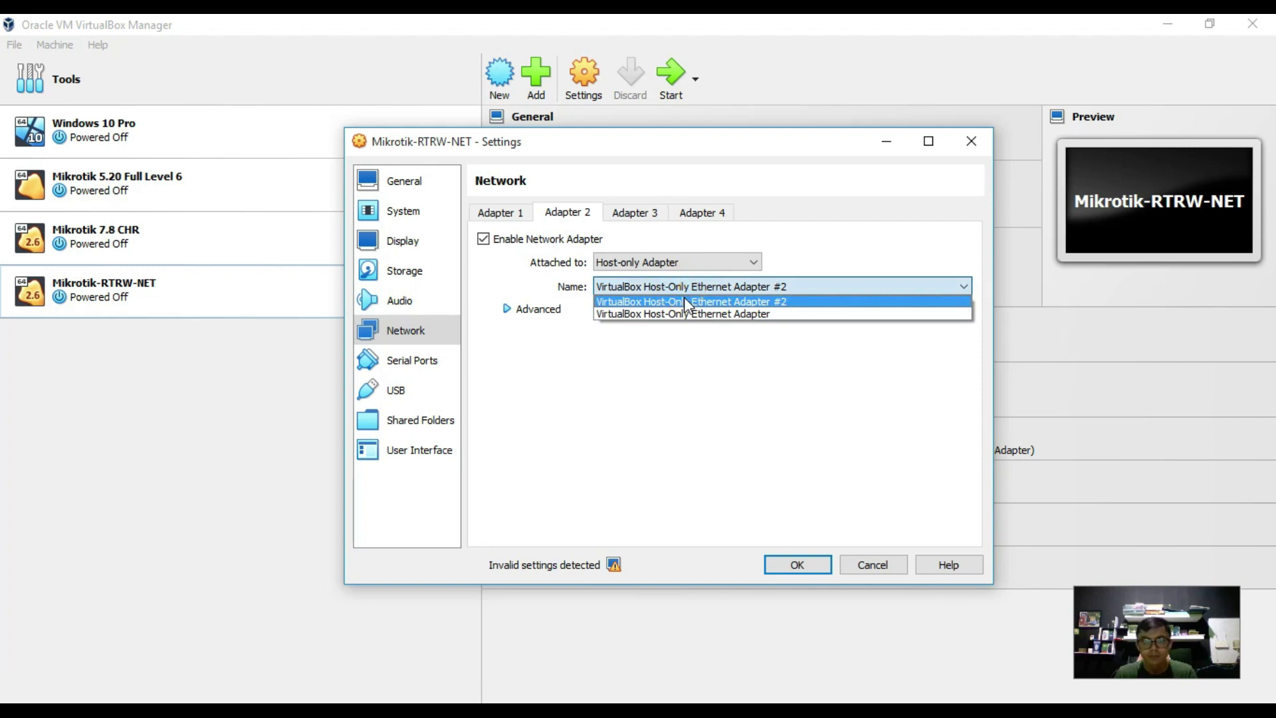
pyautogui.click(861, 249)
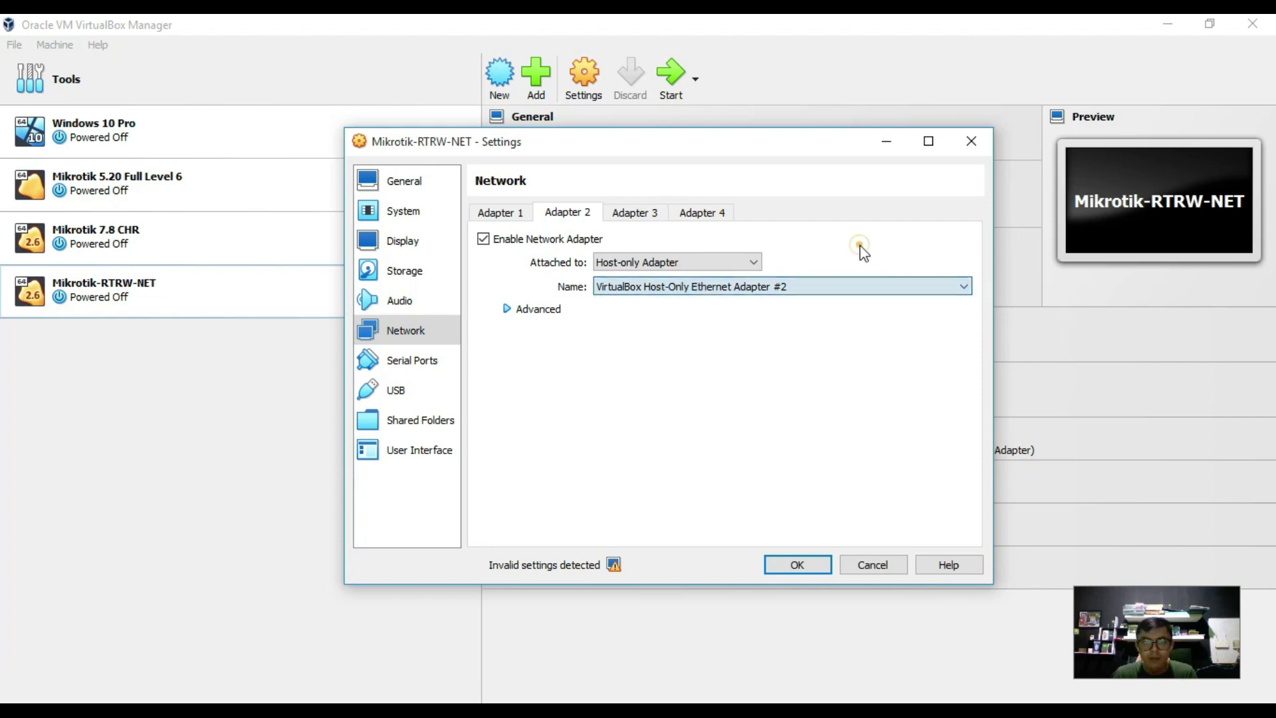
pyautogui.click(971, 143)
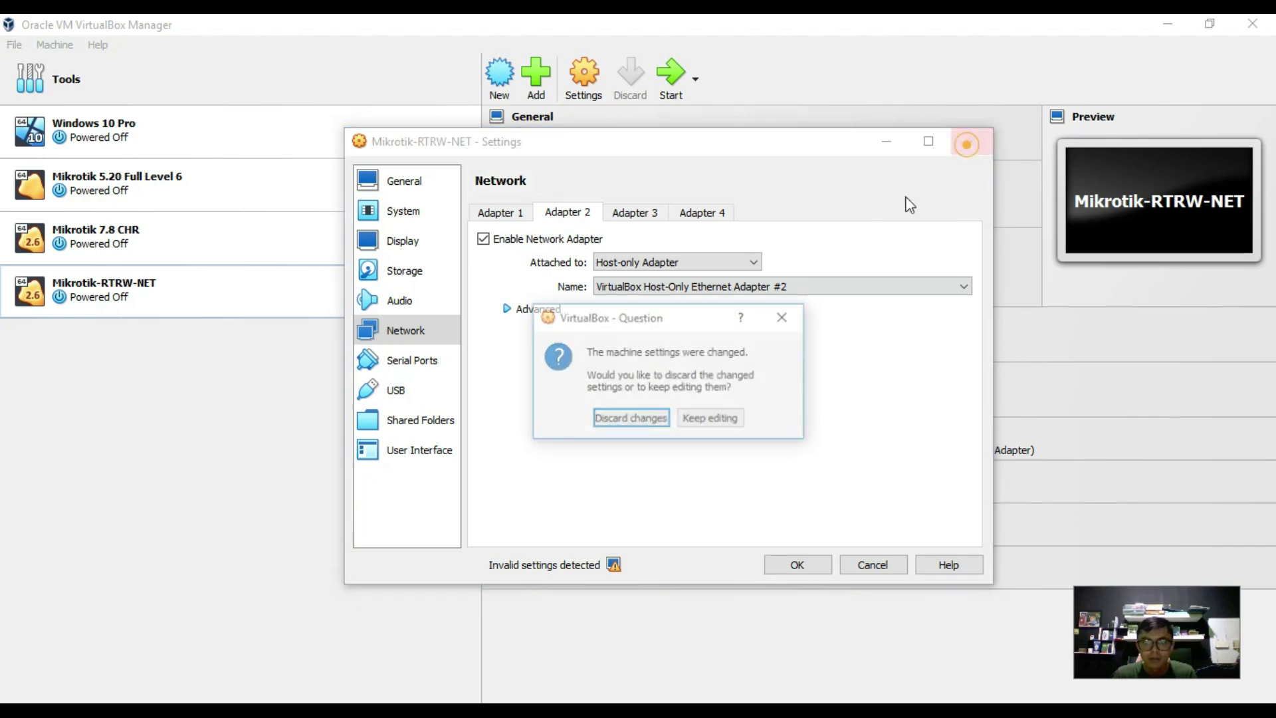
pyautogui.click(657, 425)
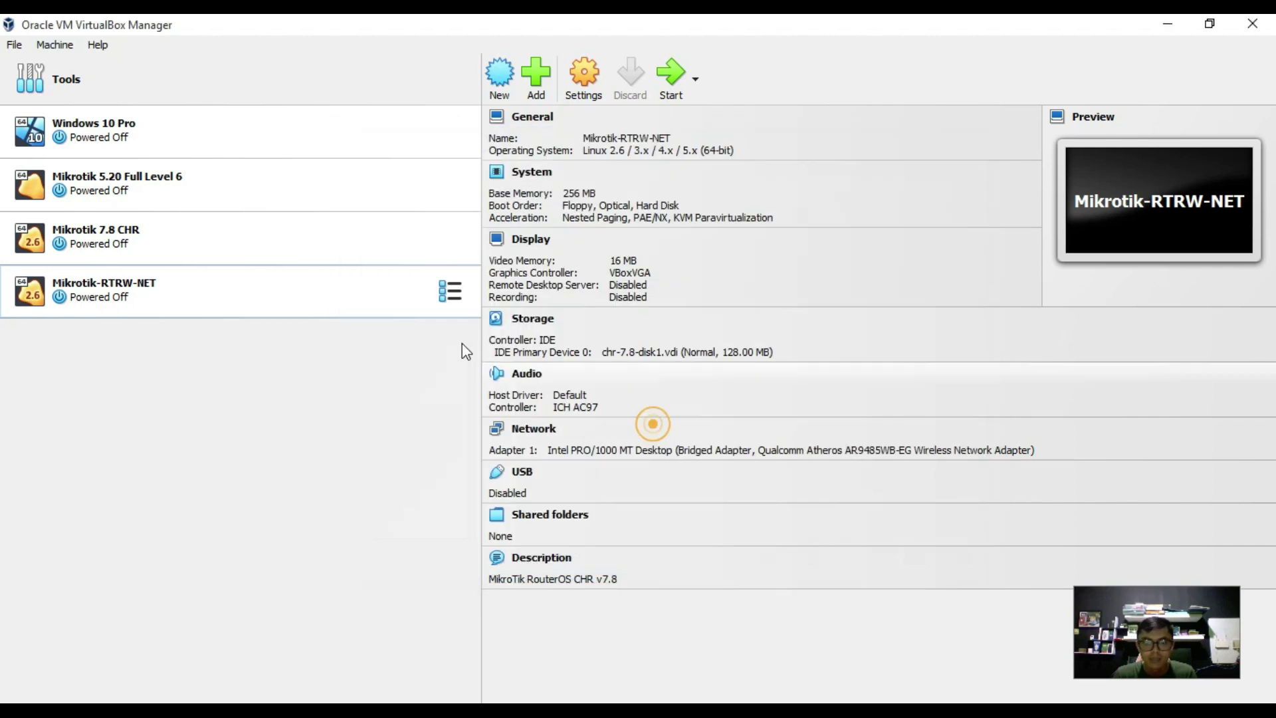
# Open the host-only Network Manager from File > Tools.
pyautogui.click(53, 45)
pyautogui.moveTo(100, 44)
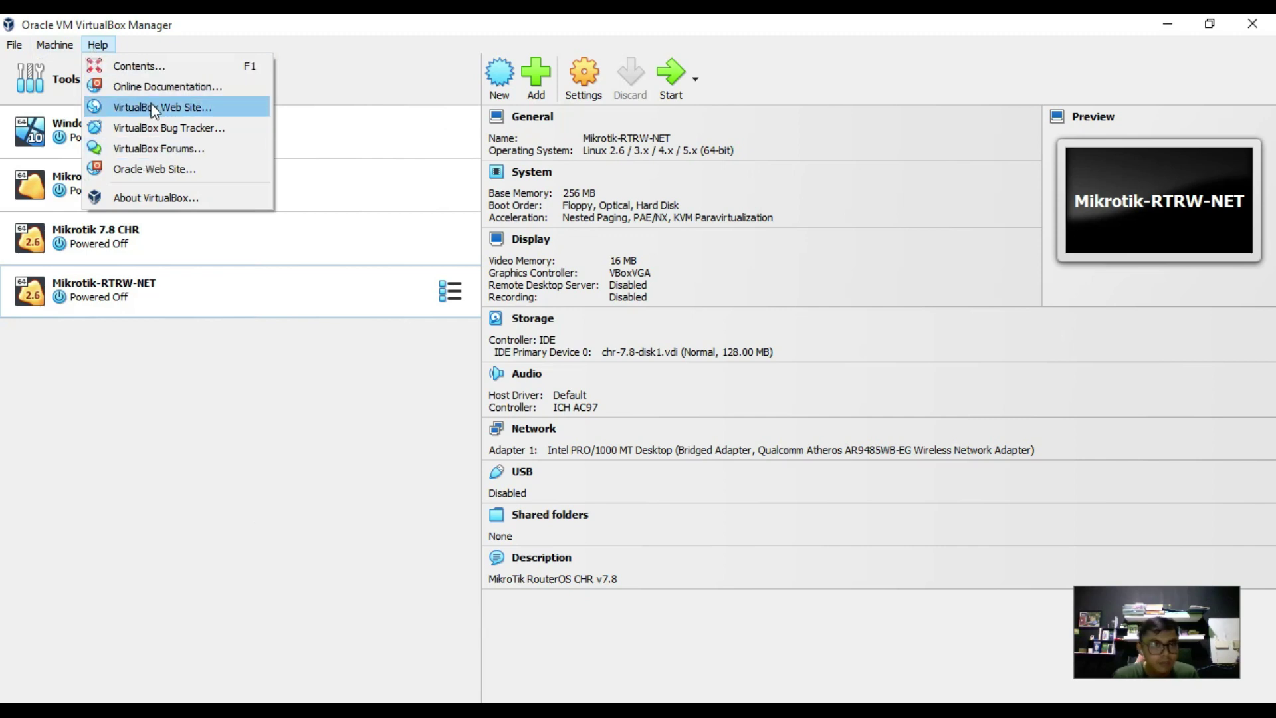
pyautogui.moveTo(60, 44)
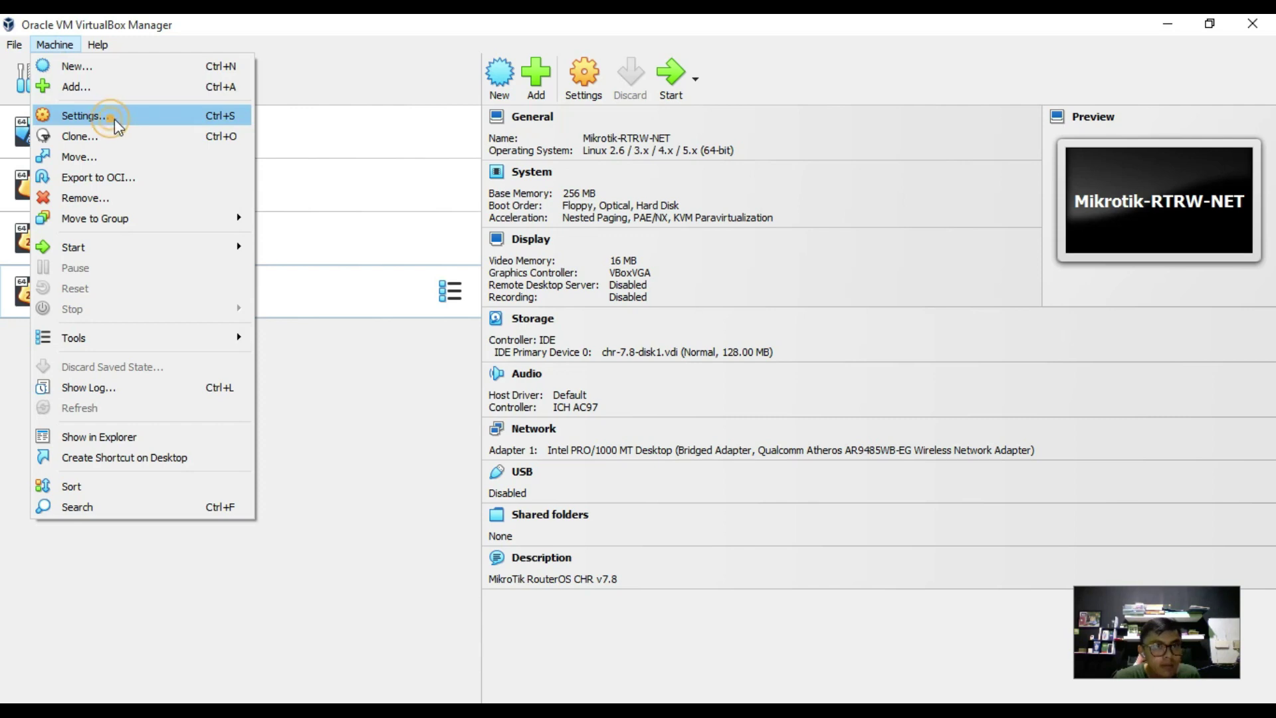
pyautogui.click(363, 73)
pyautogui.click(363, 73)
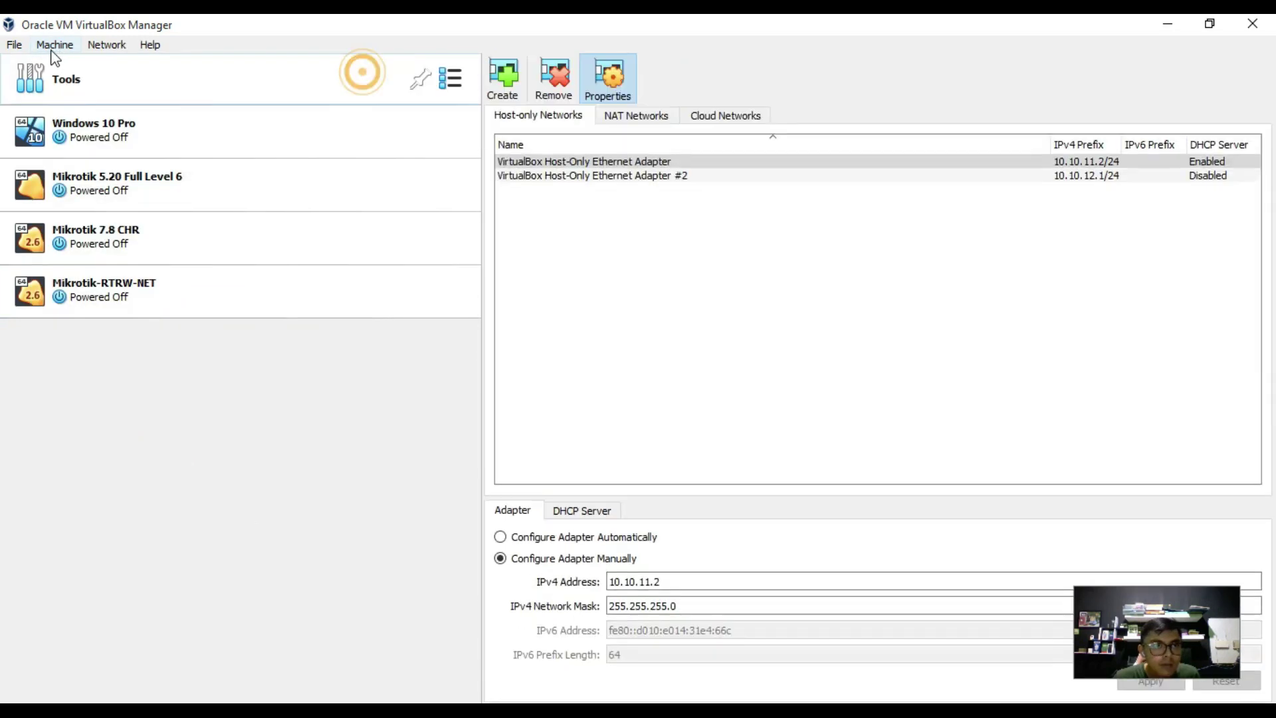
pyautogui.click(17, 47)
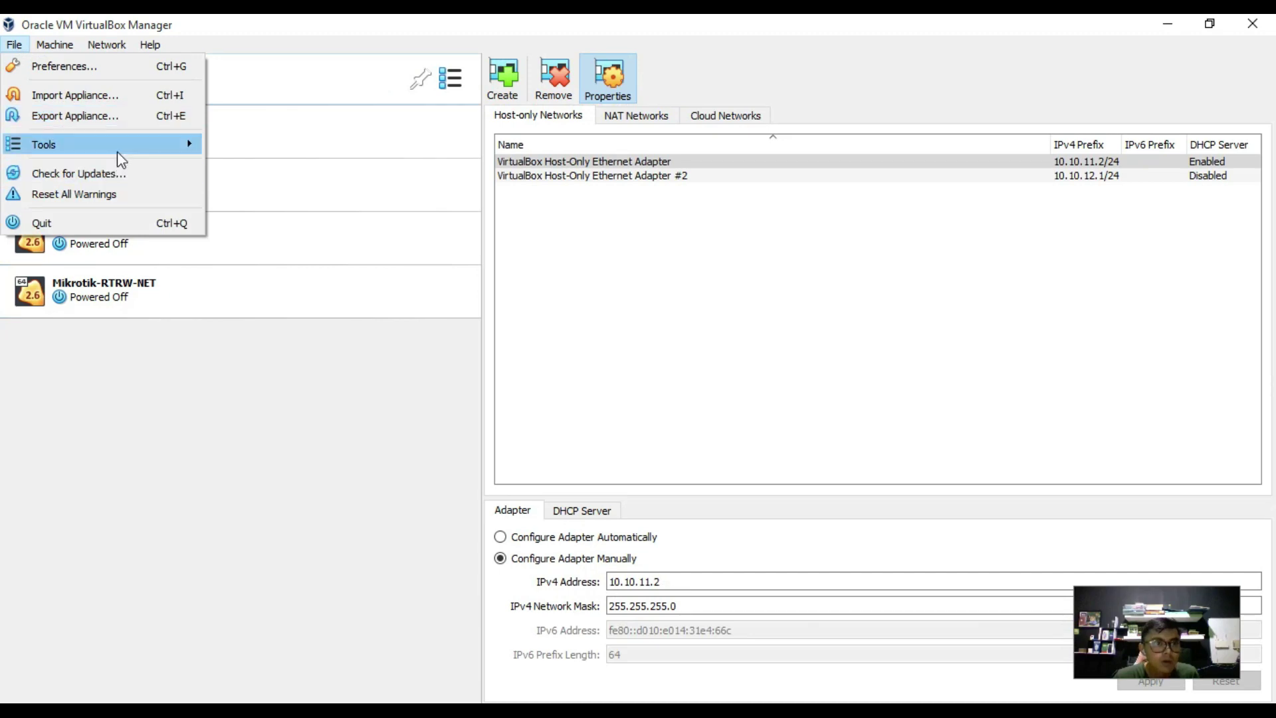
pyautogui.moveTo(117, 151)
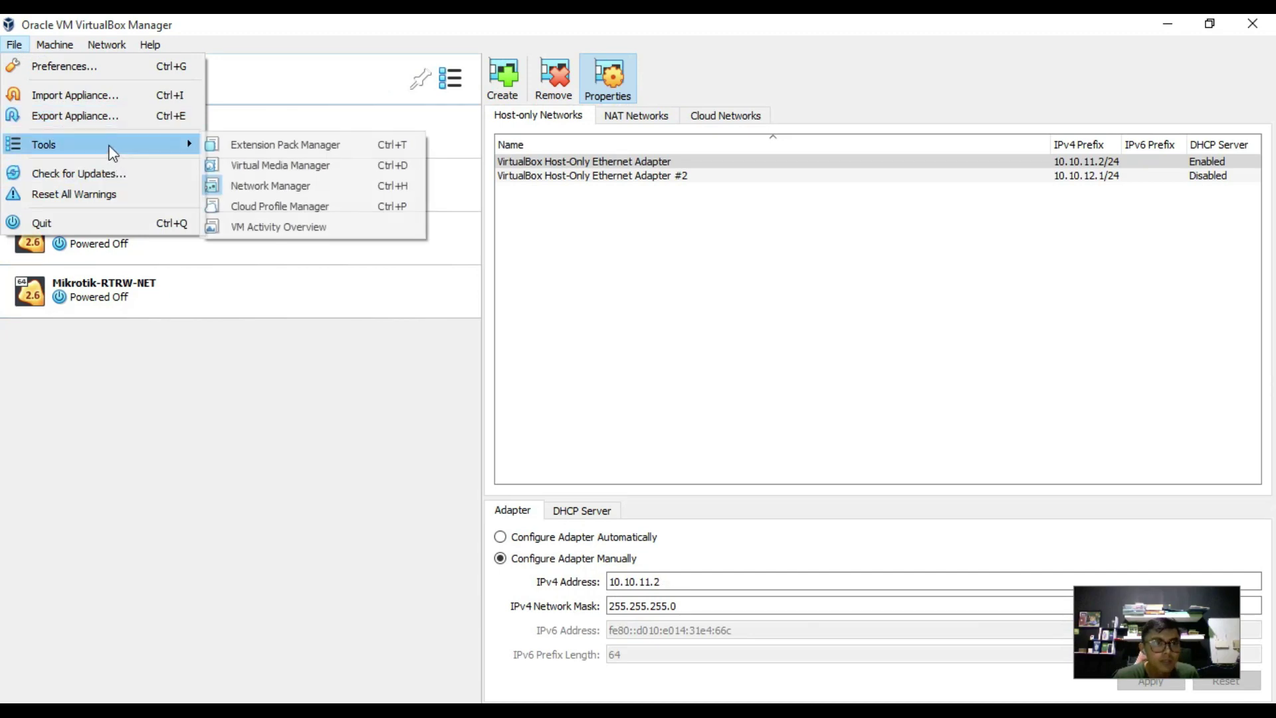
pyautogui.click(265, 187)
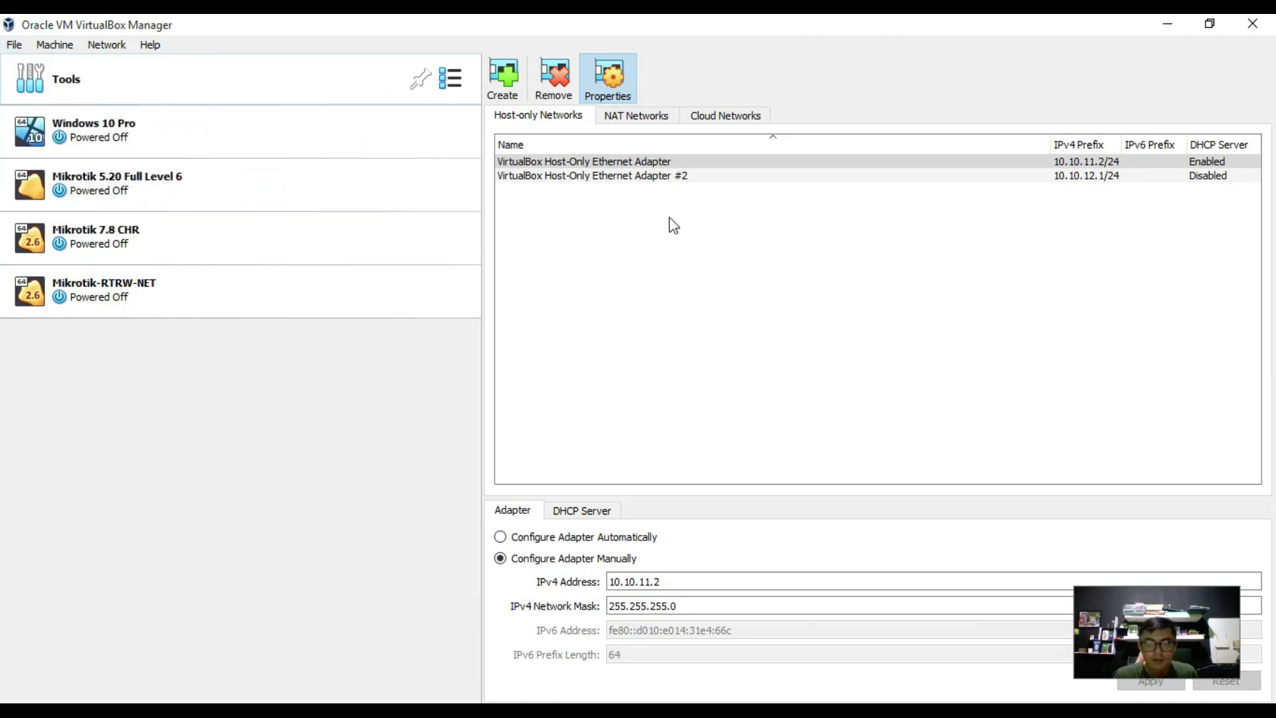
# Compare the existing host-only adapters' addresses, then create host-only networks #3 and #4.
pyautogui.click(661, 177)
pyautogui.click(654, 162)
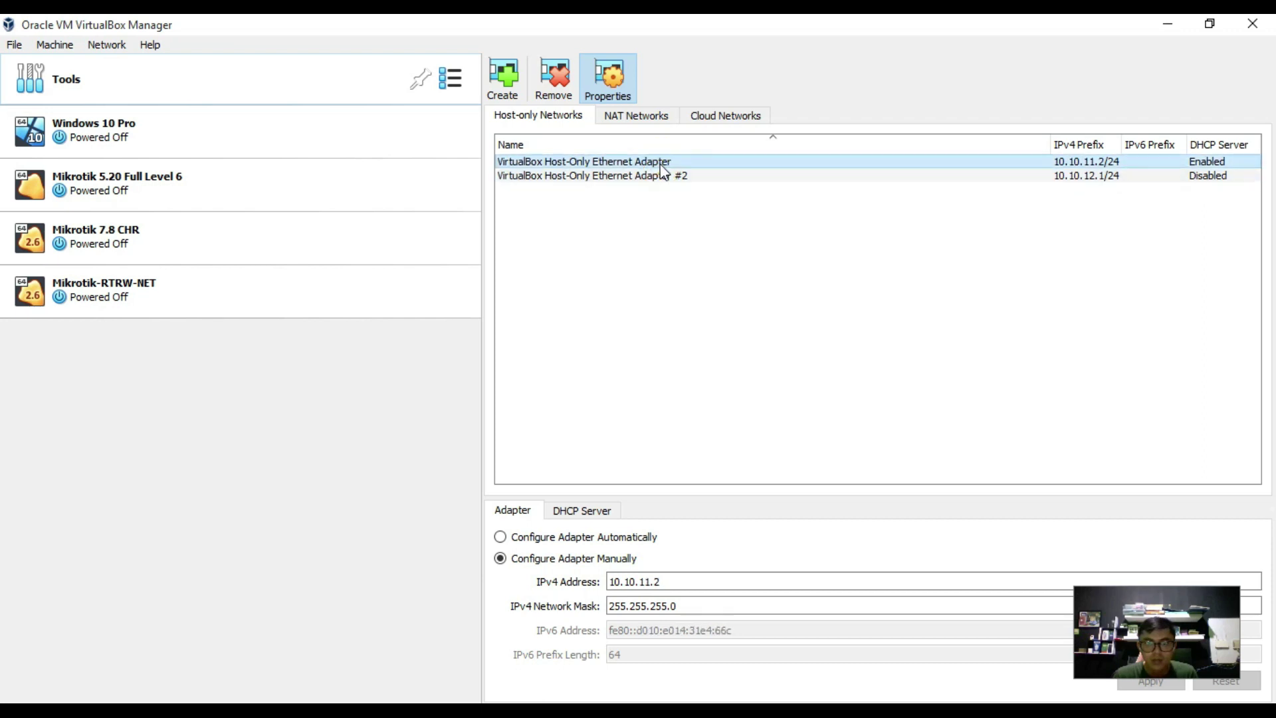
pyautogui.click(658, 176)
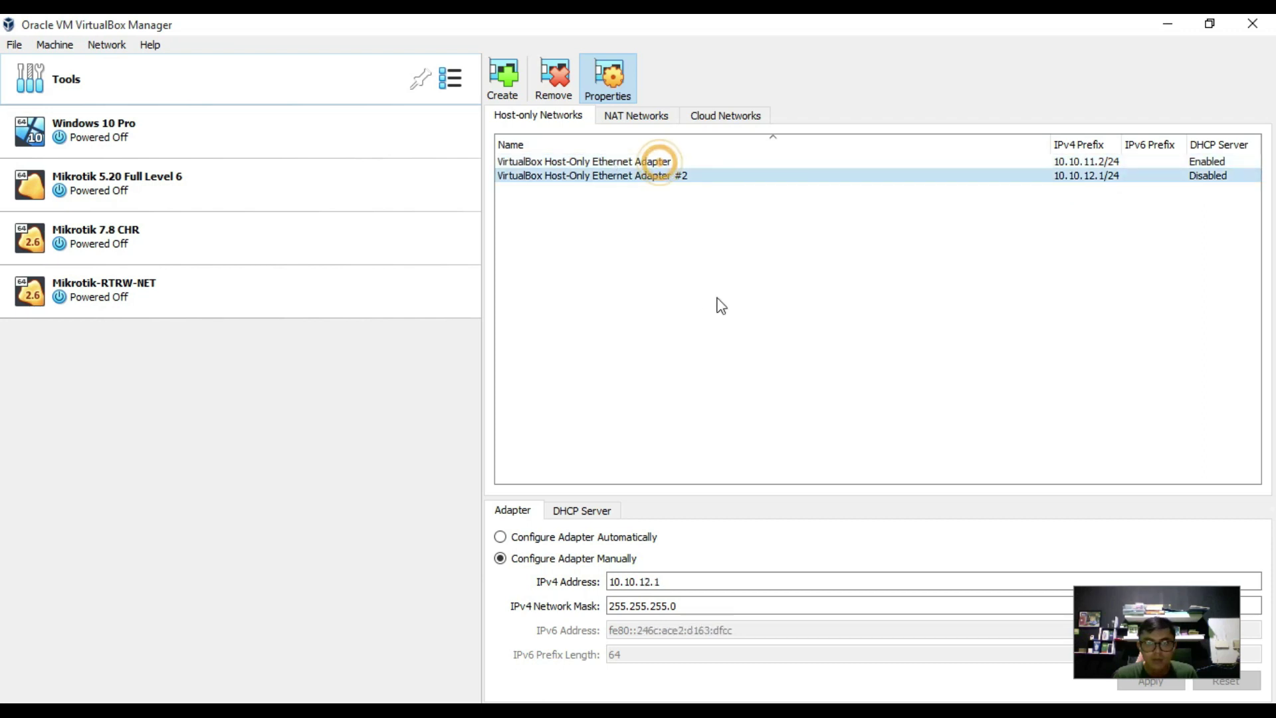
pyautogui.click(503, 76)
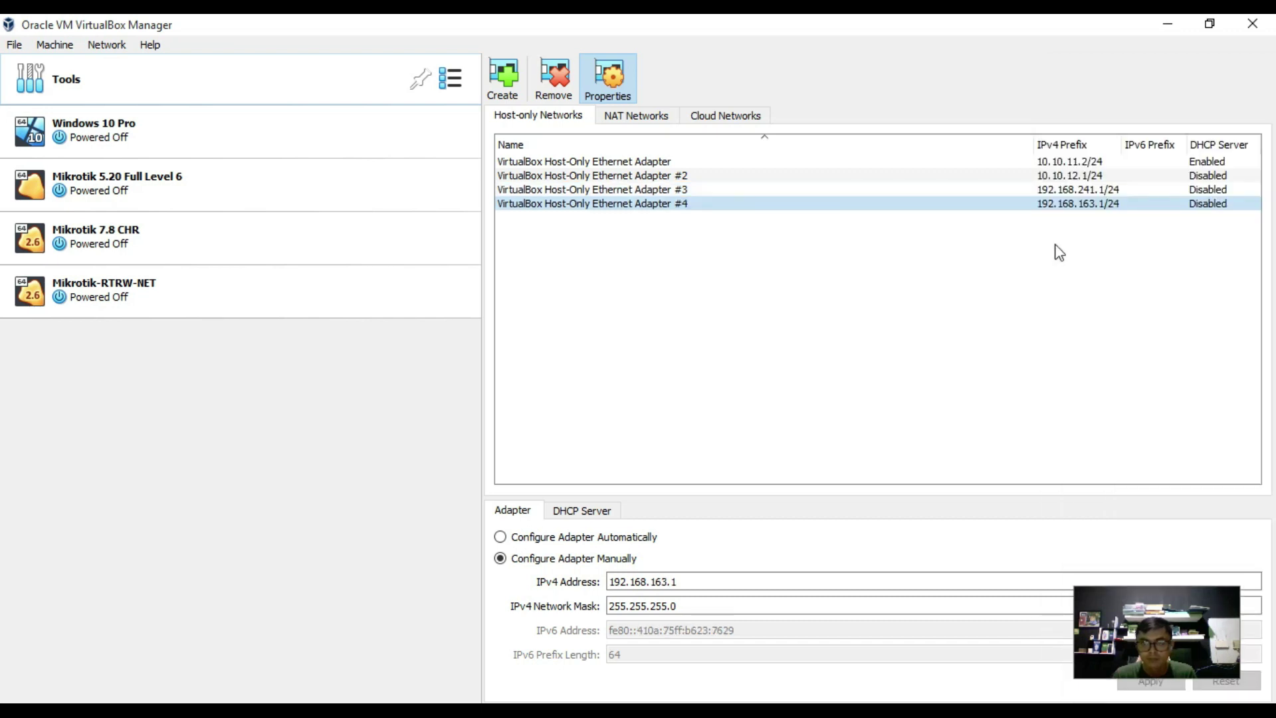
# Review the host-only adapters' addresses, including #2 (10.10.12.1) and #4 (192.168.163.1).
pyautogui.click(662, 162)
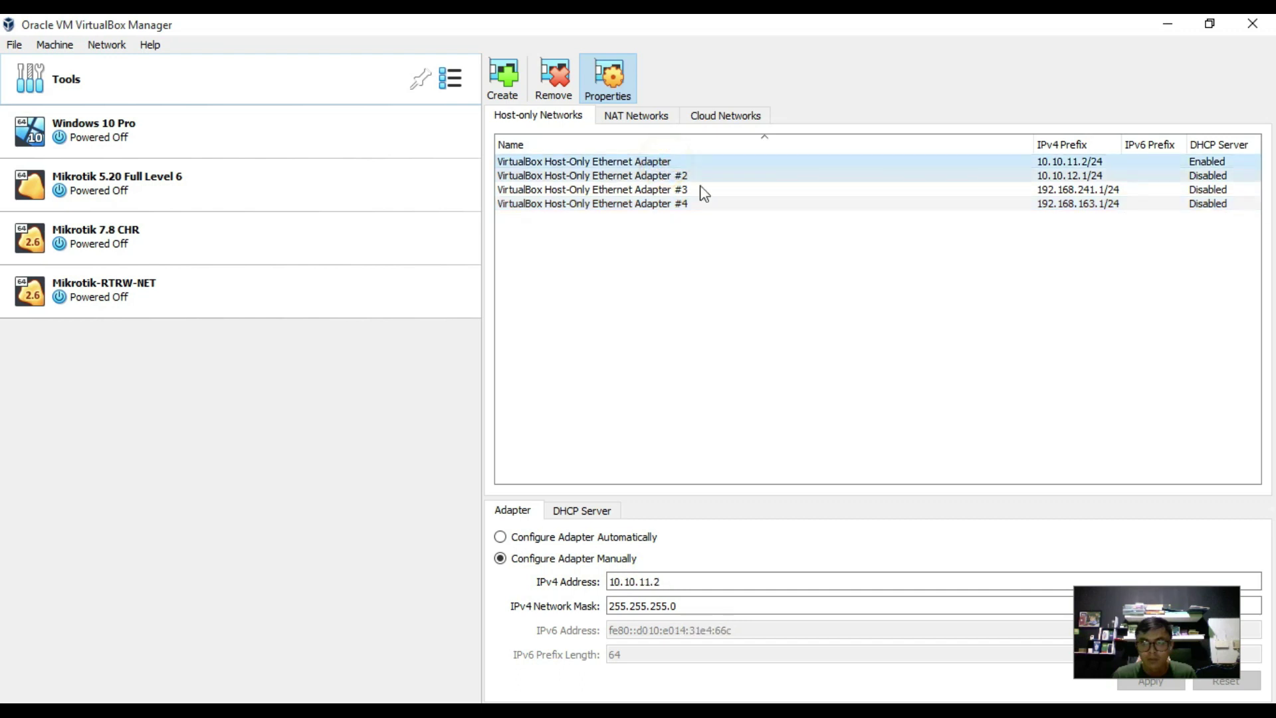
pyautogui.click(704, 351)
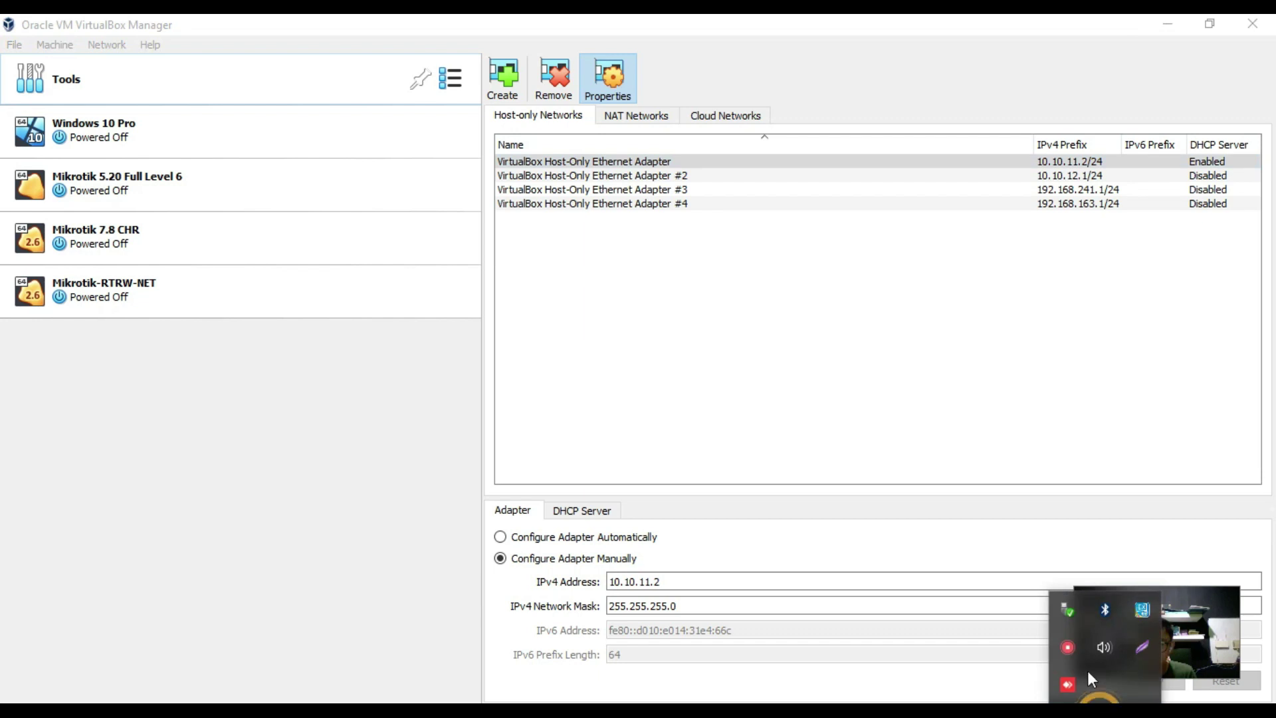
pyautogui.click(1075, 648)
pyautogui.click(1023, 637)
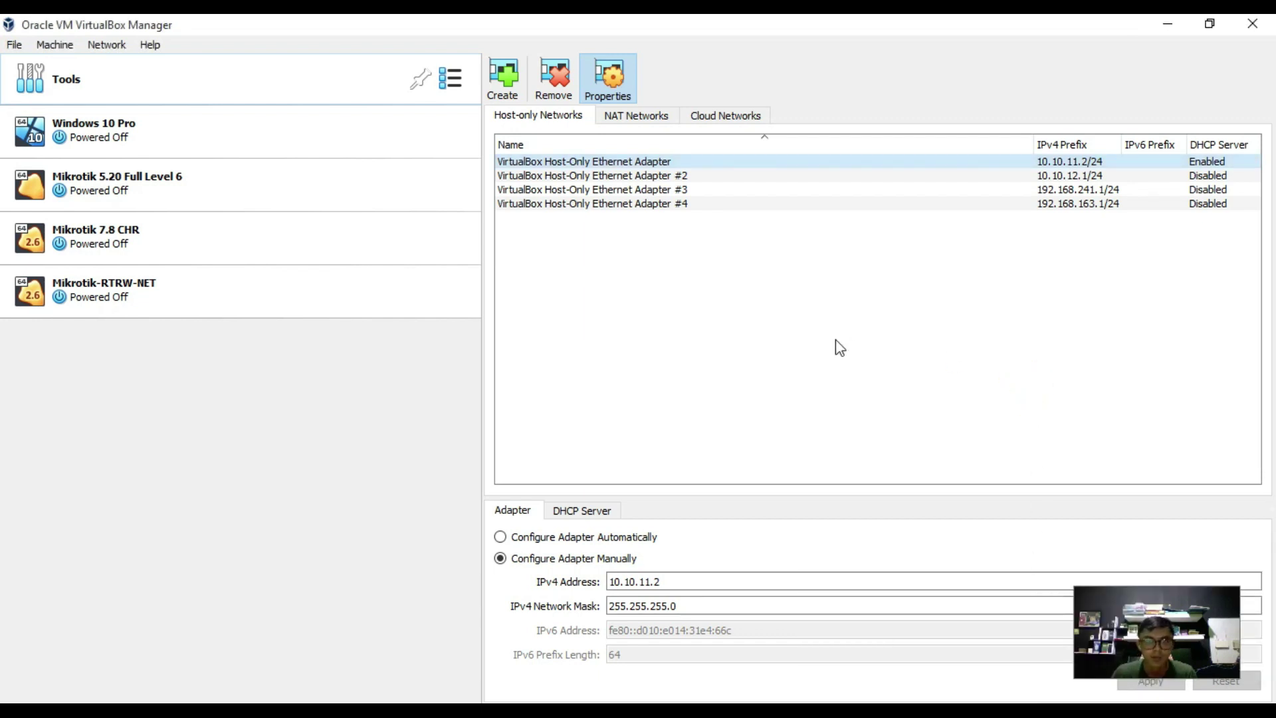
pyautogui.click(665, 175)
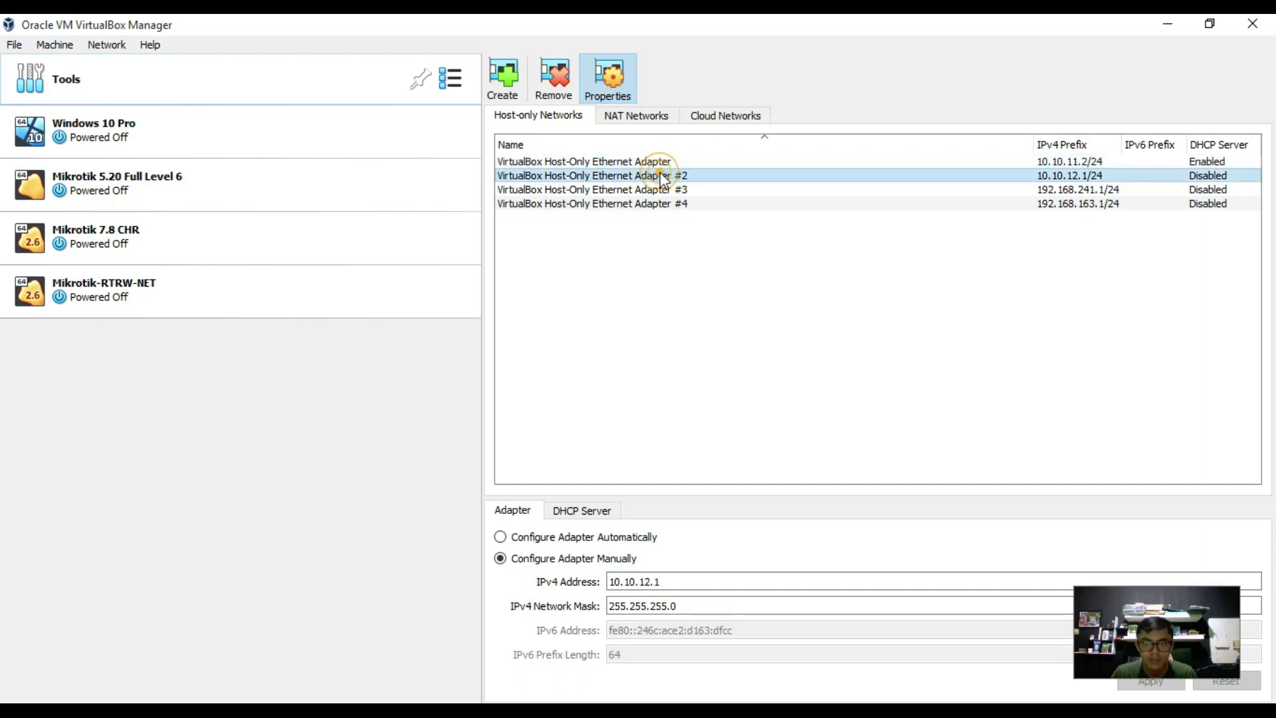
pyautogui.click(661, 150)
pyautogui.click(660, 161)
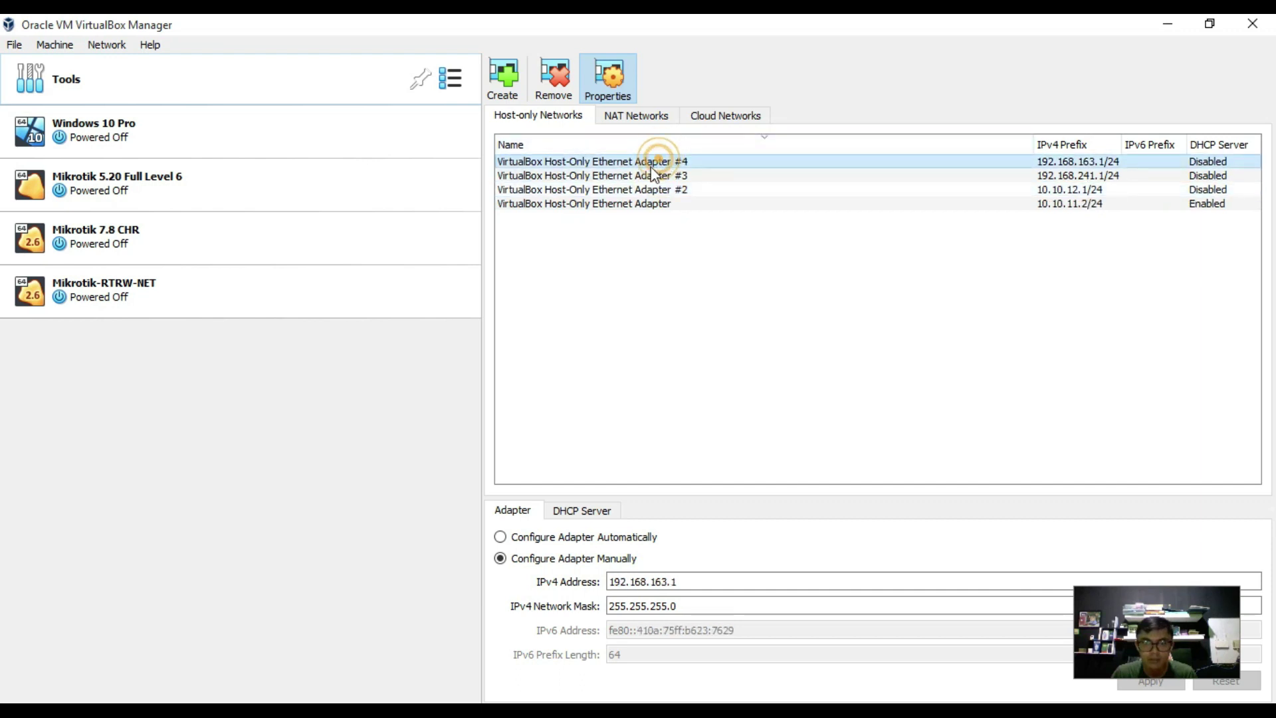
# Glance at the NAT networks list, then return to Mikrotik-RTRW-NET's machine details.
pyautogui.click(611, 80)
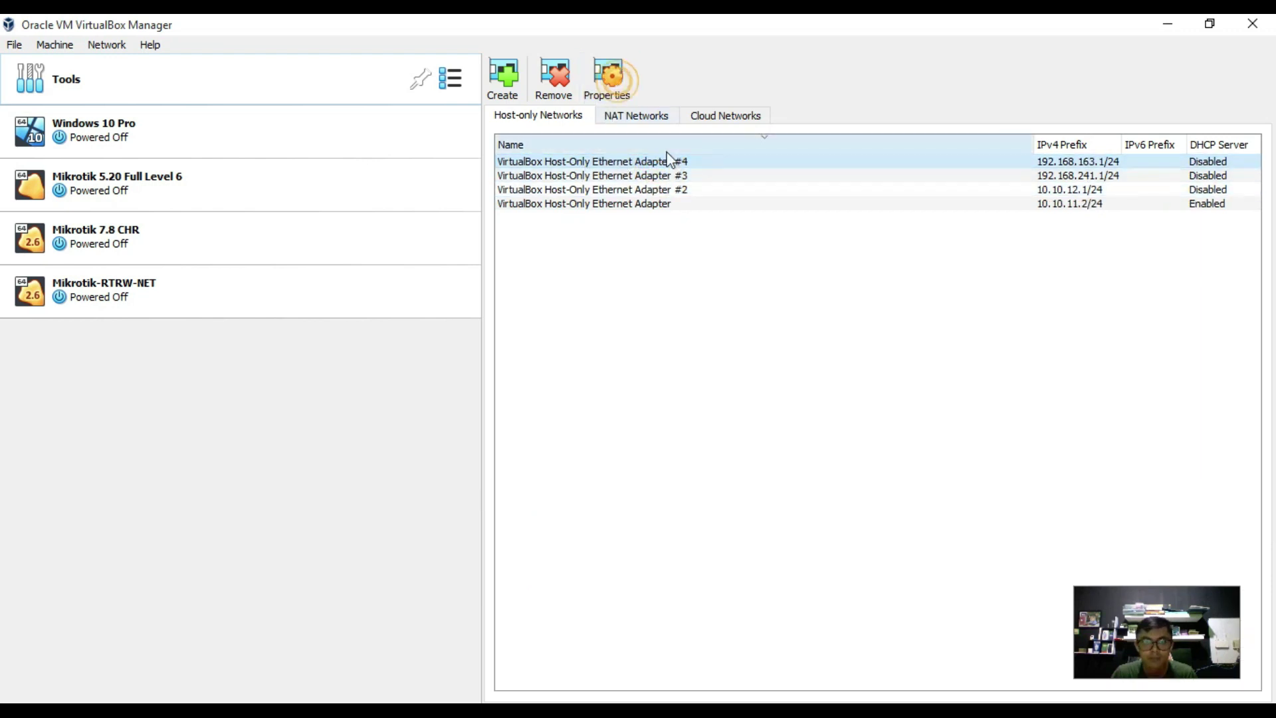
pyautogui.click(601, 78)
pyautogui.click(621, 118)
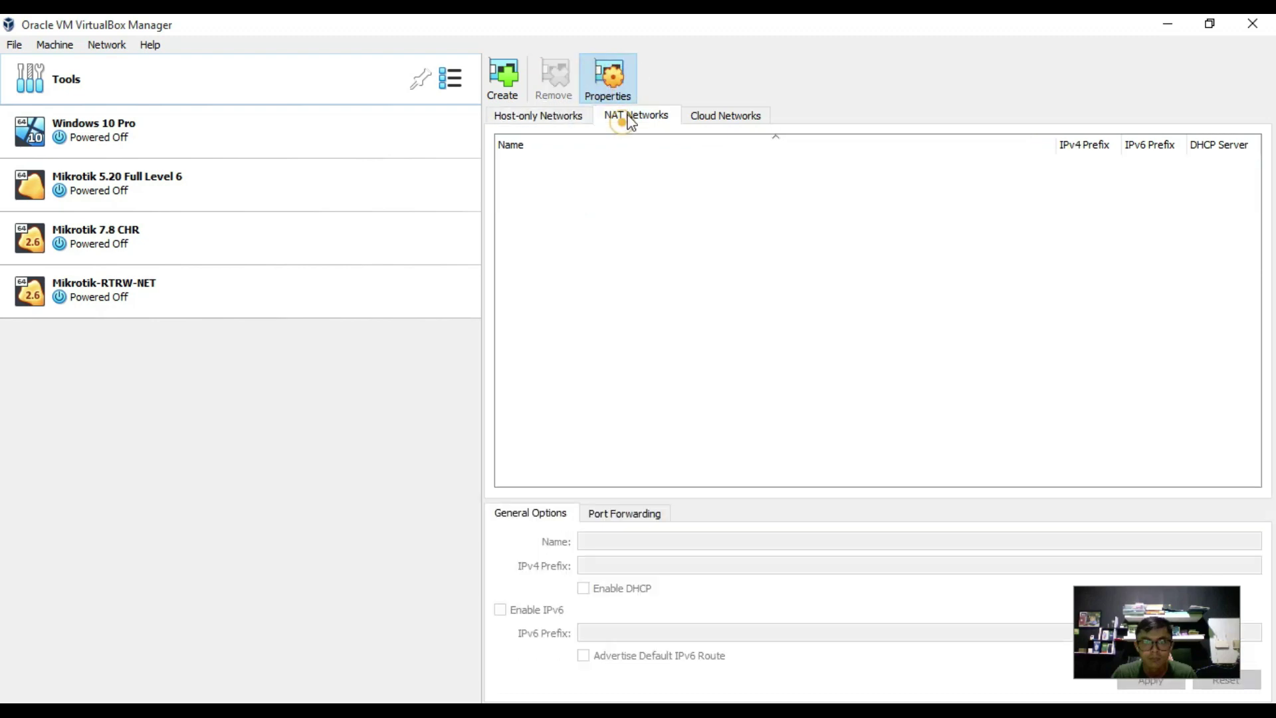
pyautogui.click(552, 116)
pyautogui.click(582, 203)
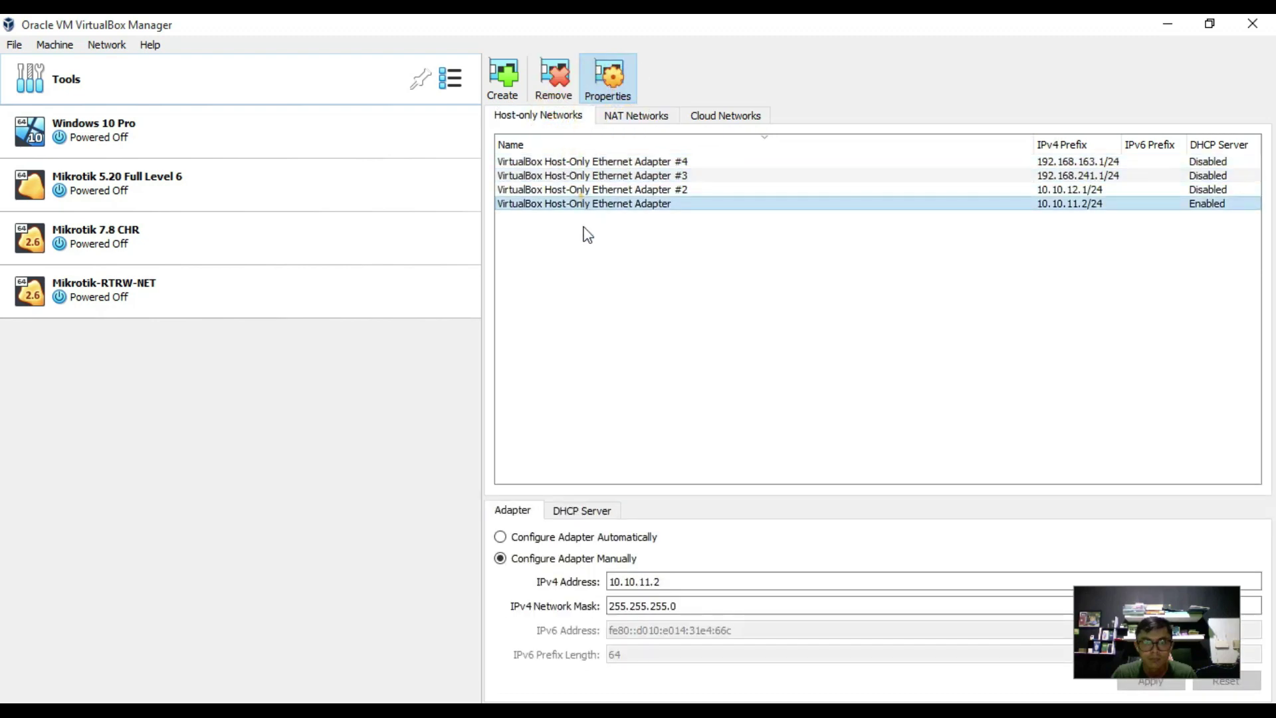
pyautogui.click(399, 452)
pyautogui.click(233, 287)
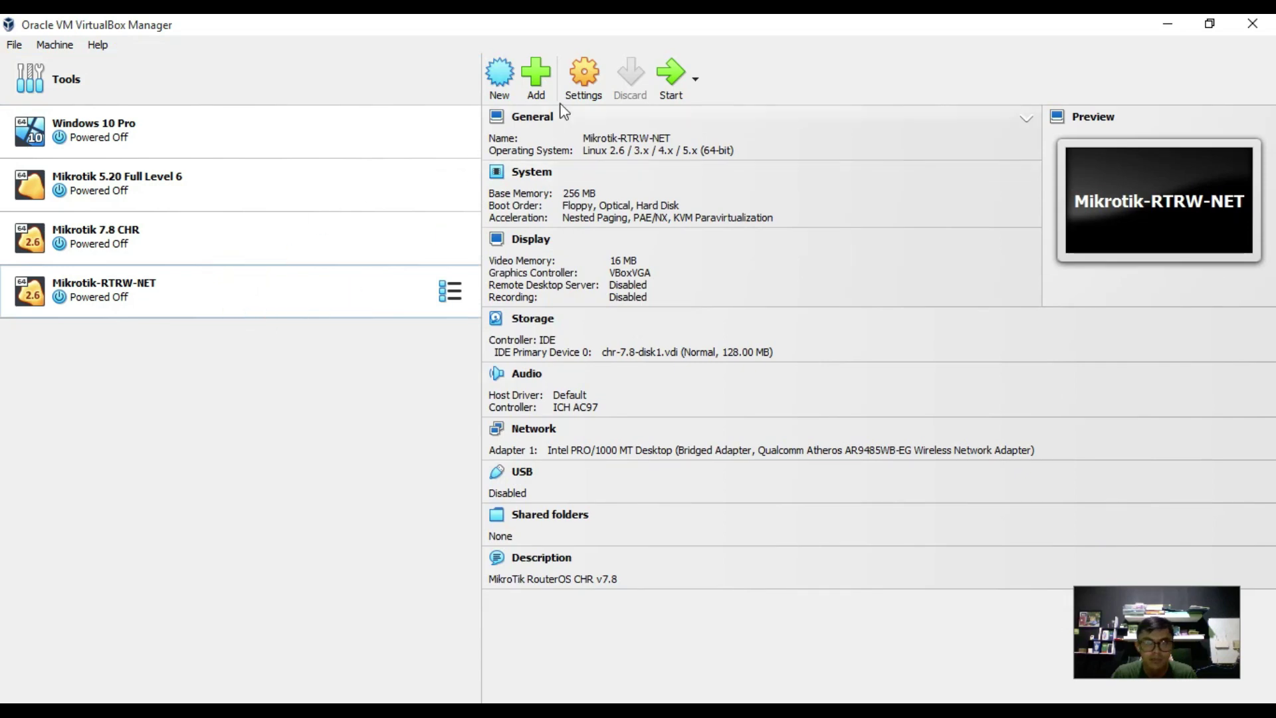
# In Mikrotik-RTRW-NET's network settings, enable Adapter 2 on Host-Only Ethernet Adapter #2.
pyautogui.click(586, 83)
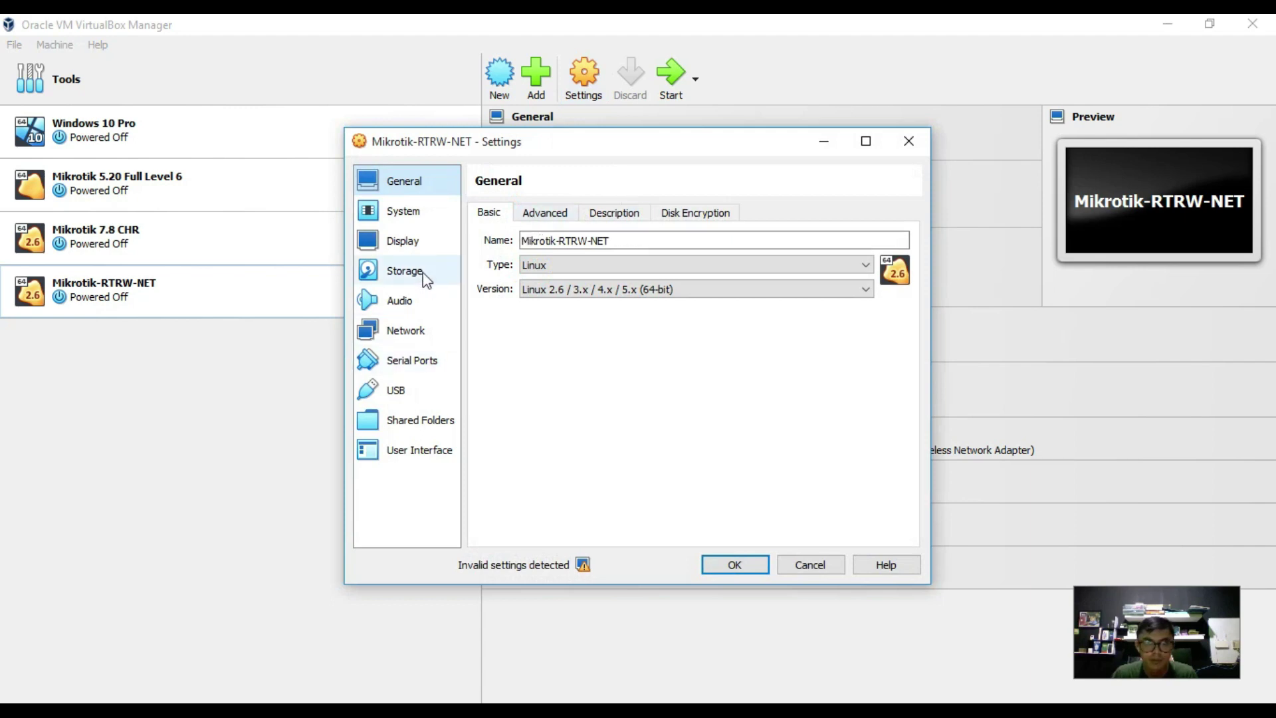
pyautogui.click(399, 330)
pyautogui.click(566, 212)
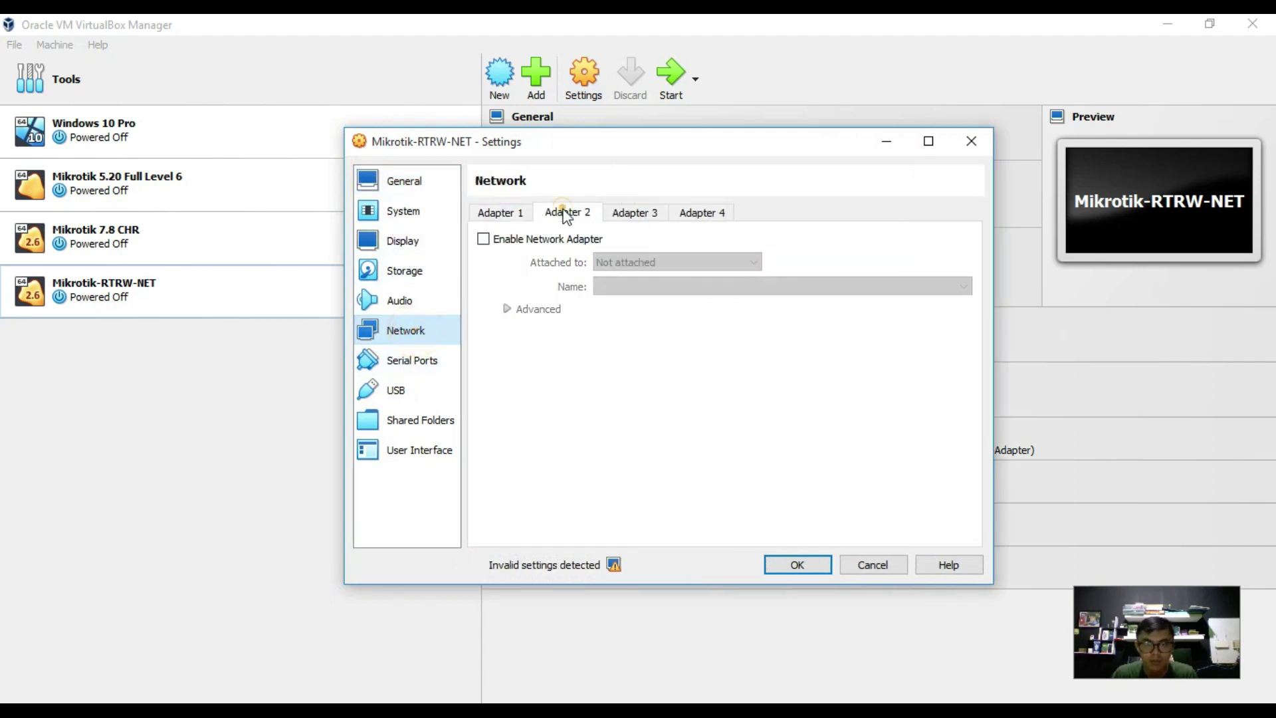
pyautogui.click(541, 239)
pyautogui.click(675, 259)
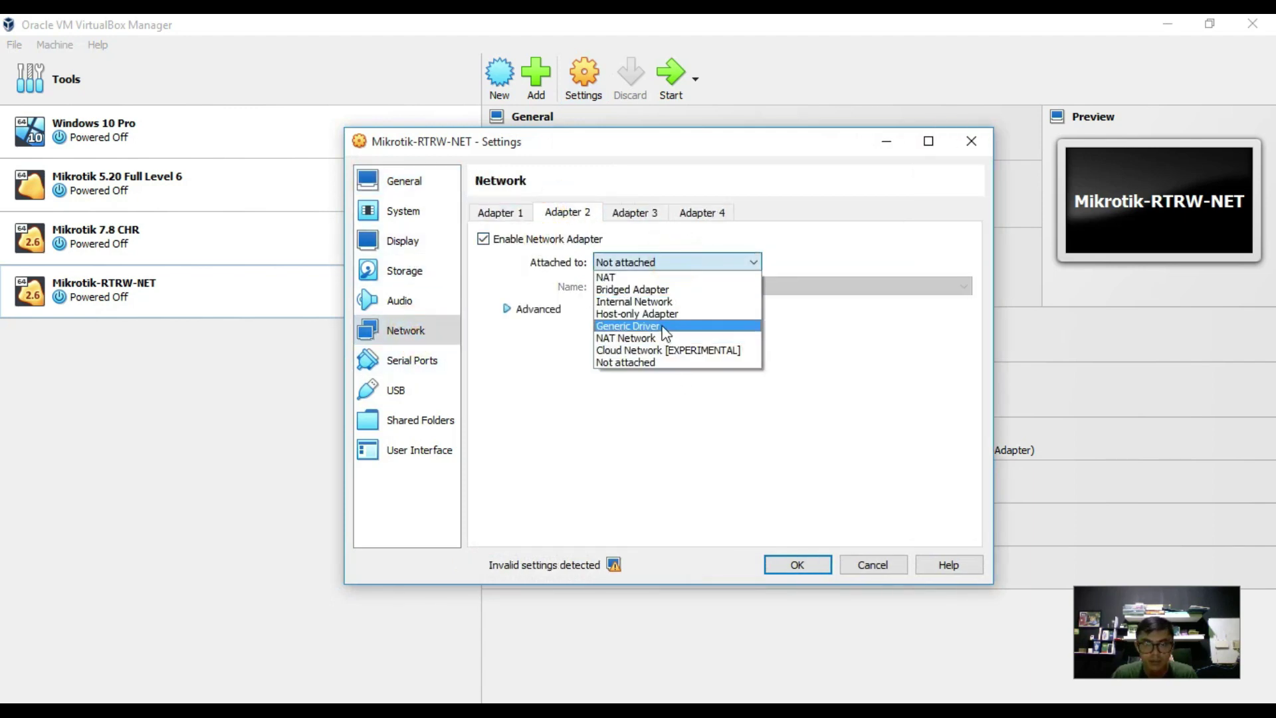
pyautogui.click(655, 315)
pyautogui.click(660, 286)
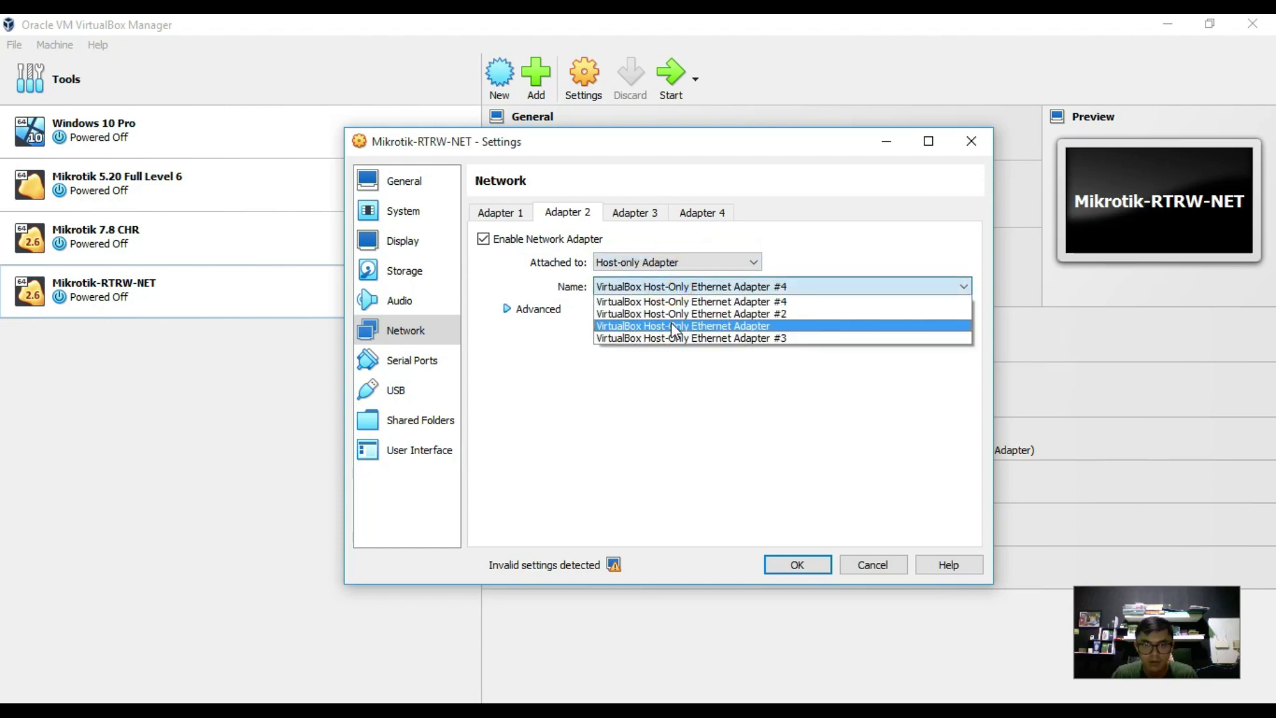
pyautogui.click(678, 314)
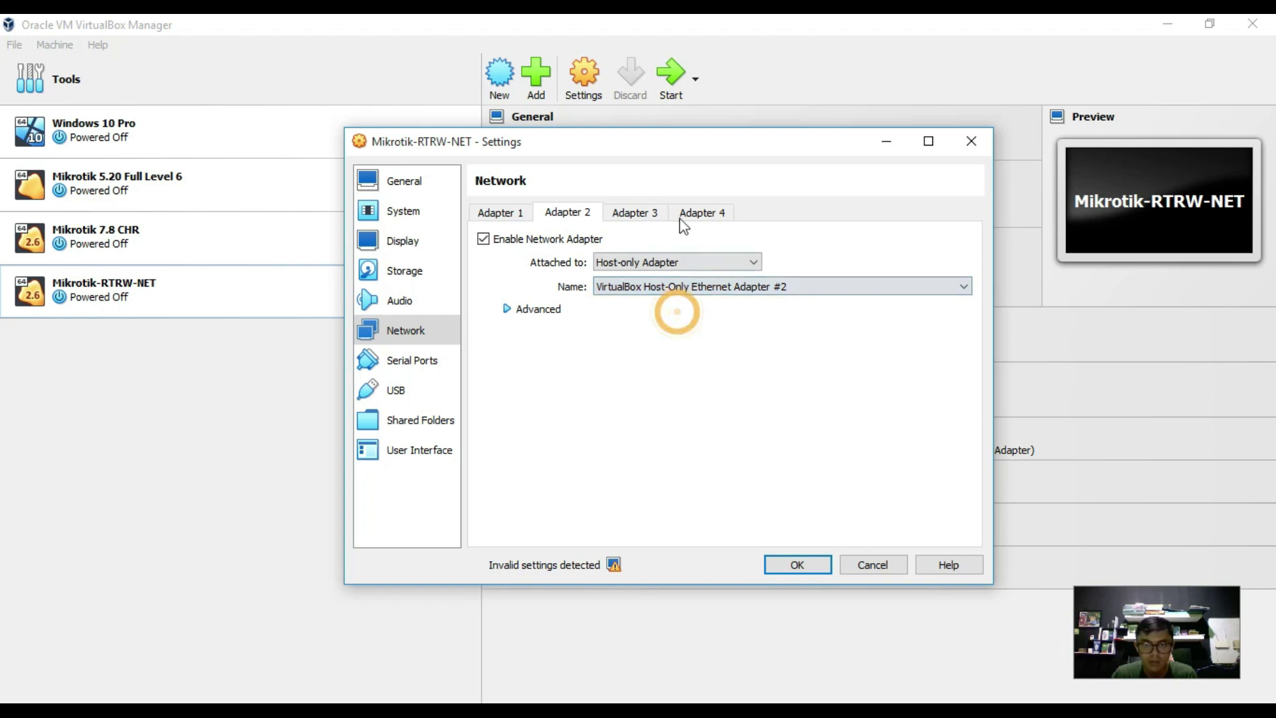
# Enable Adapter 3 and attach it to Host-Only Ethernet Adapter #3.
pyautogui.click(644, 215)
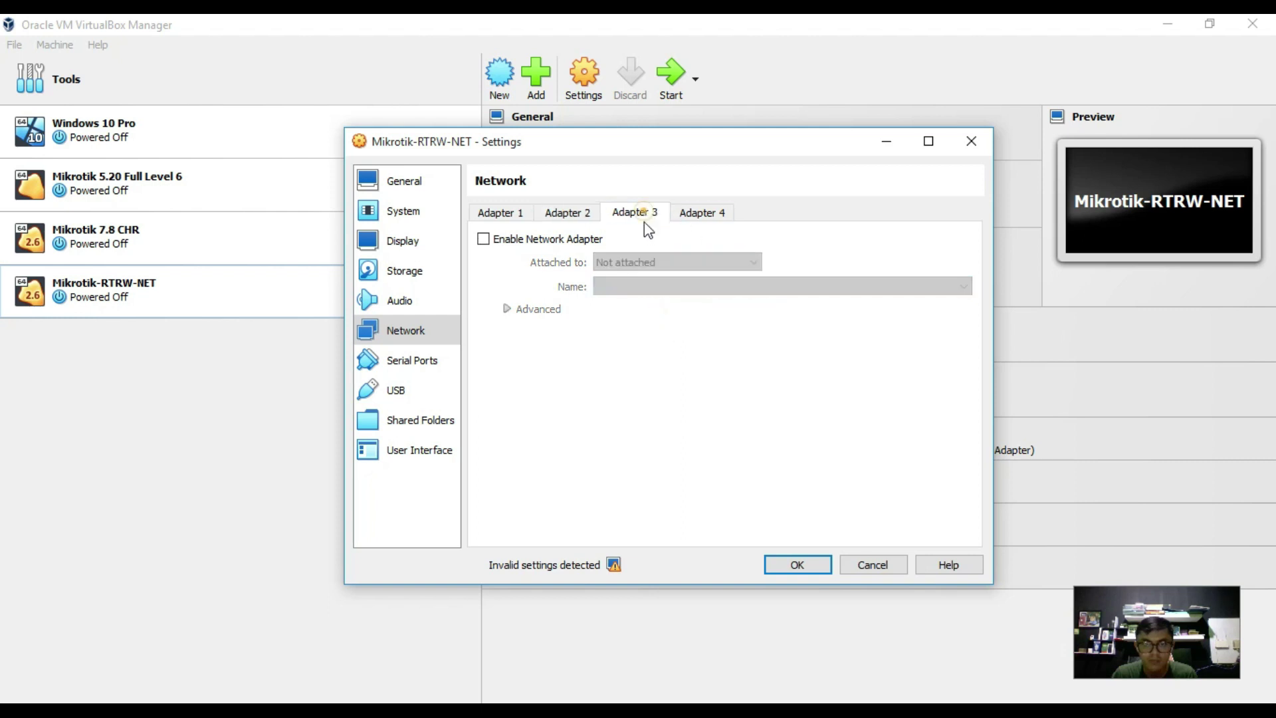
pyautogui.click(555, 238)
pyautogui.click(624, 270)
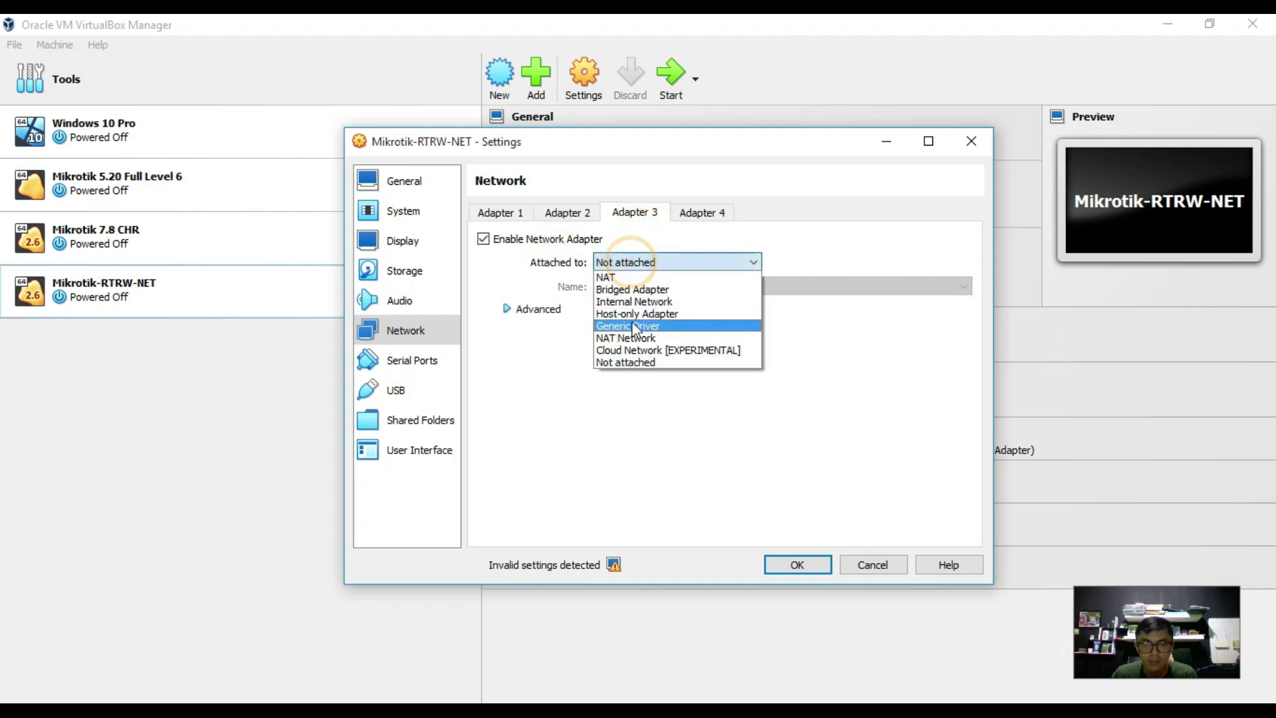
pyautogui.click(632, 314)
pyautogui.click(652, 288)
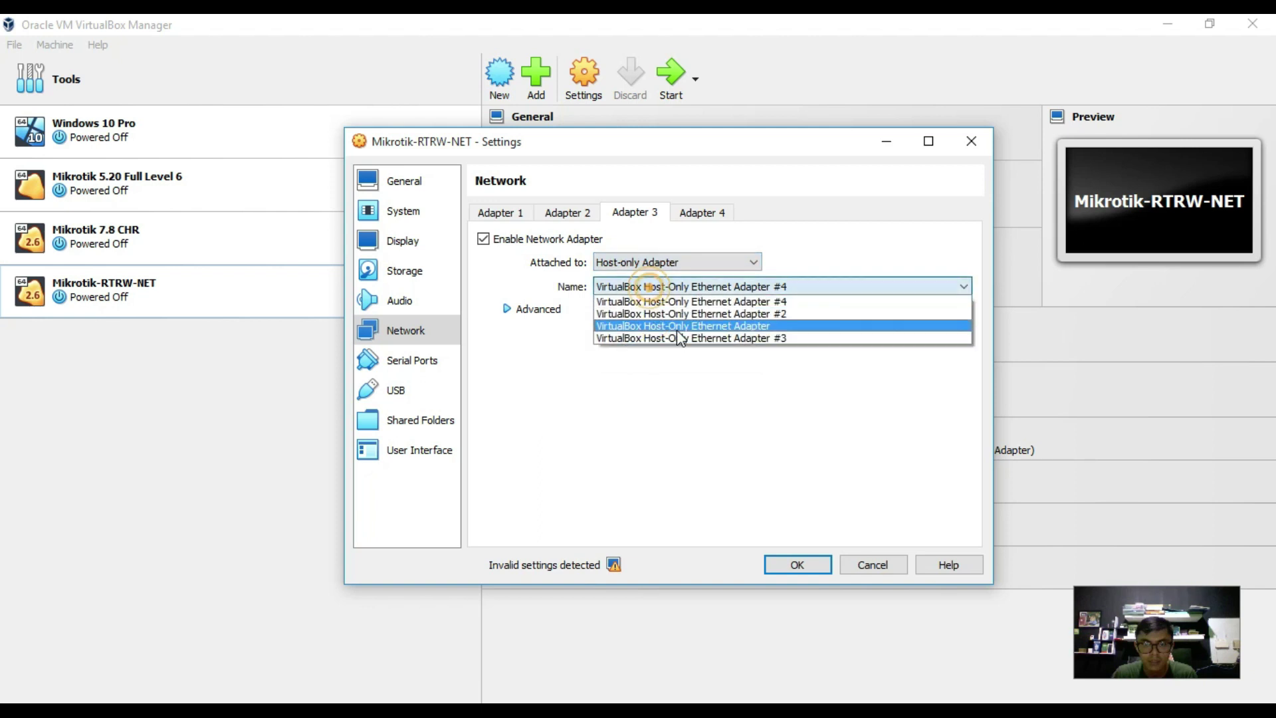
pyautogui.click(676, 335)
# Enable Adapter 4 on Host-Only Ethernet Adapter #4 and save the settings with OK.
pyautogui.click(702, 212)
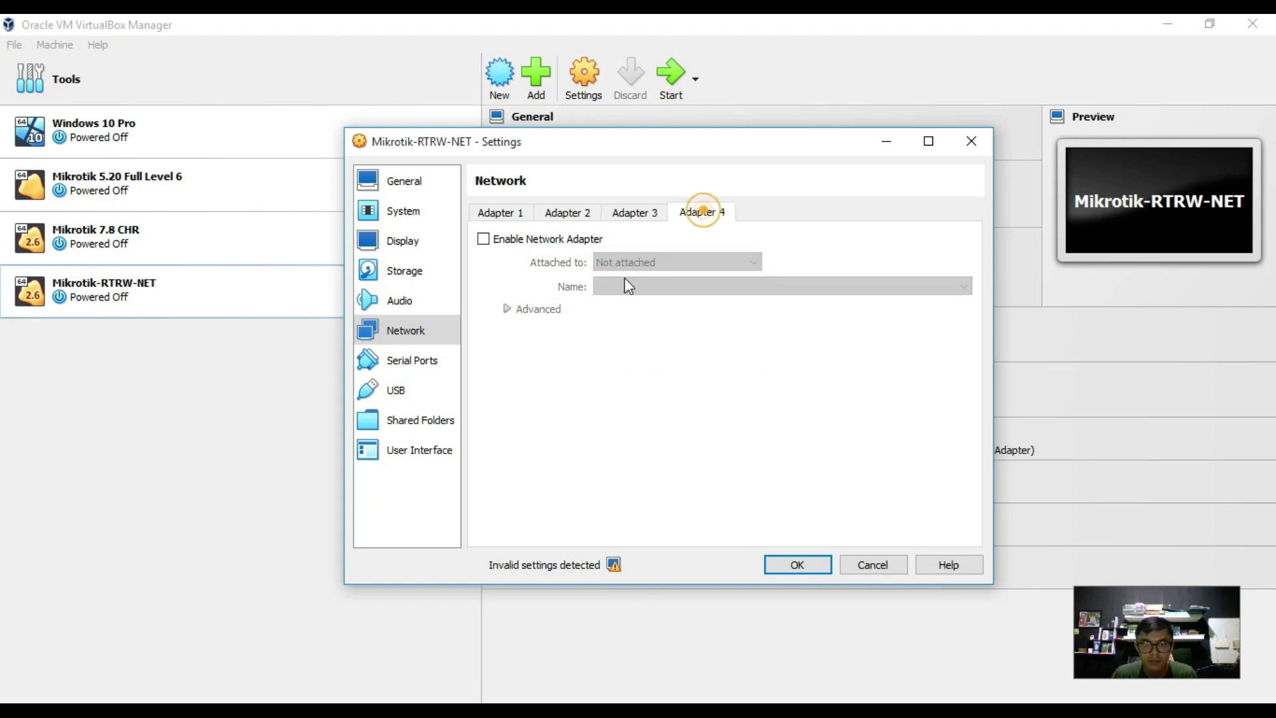
pyautogui.click(577, 240)
pyautogui.click(632, 263)
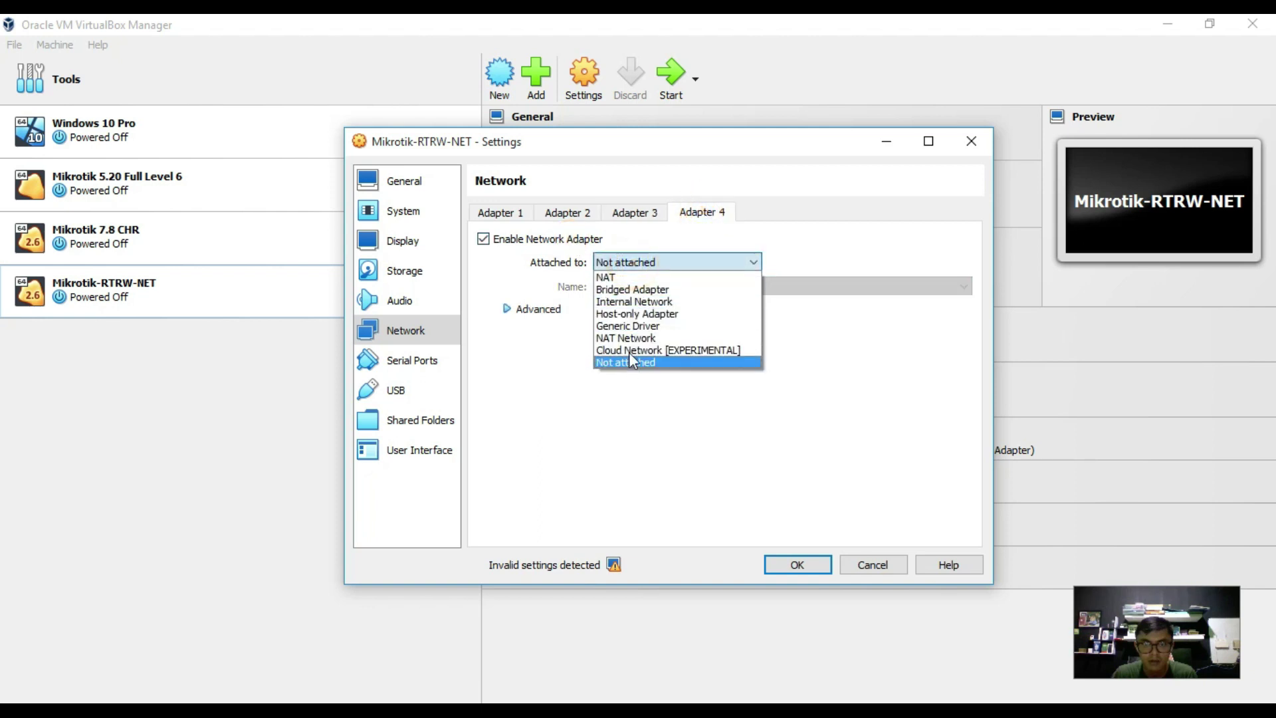
pyautogui.click(635, 313)
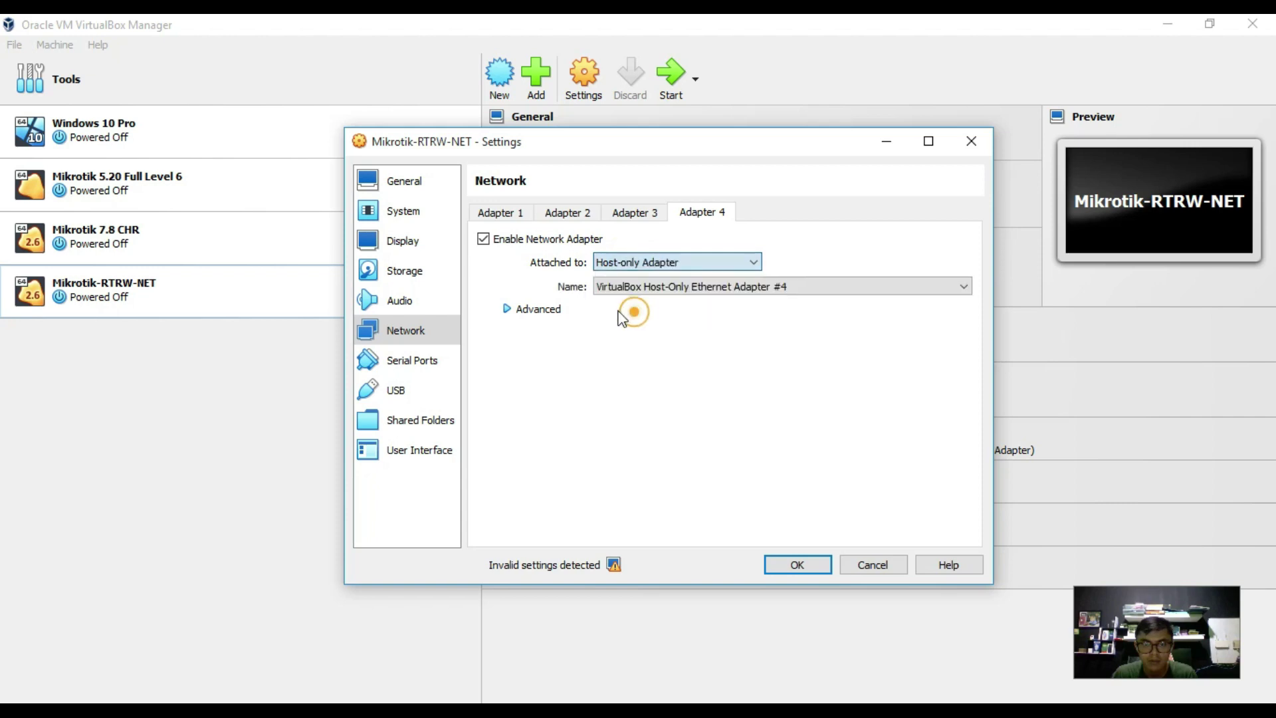
pyautogui.click(648, 287)
pyautogui.click(665, 302)
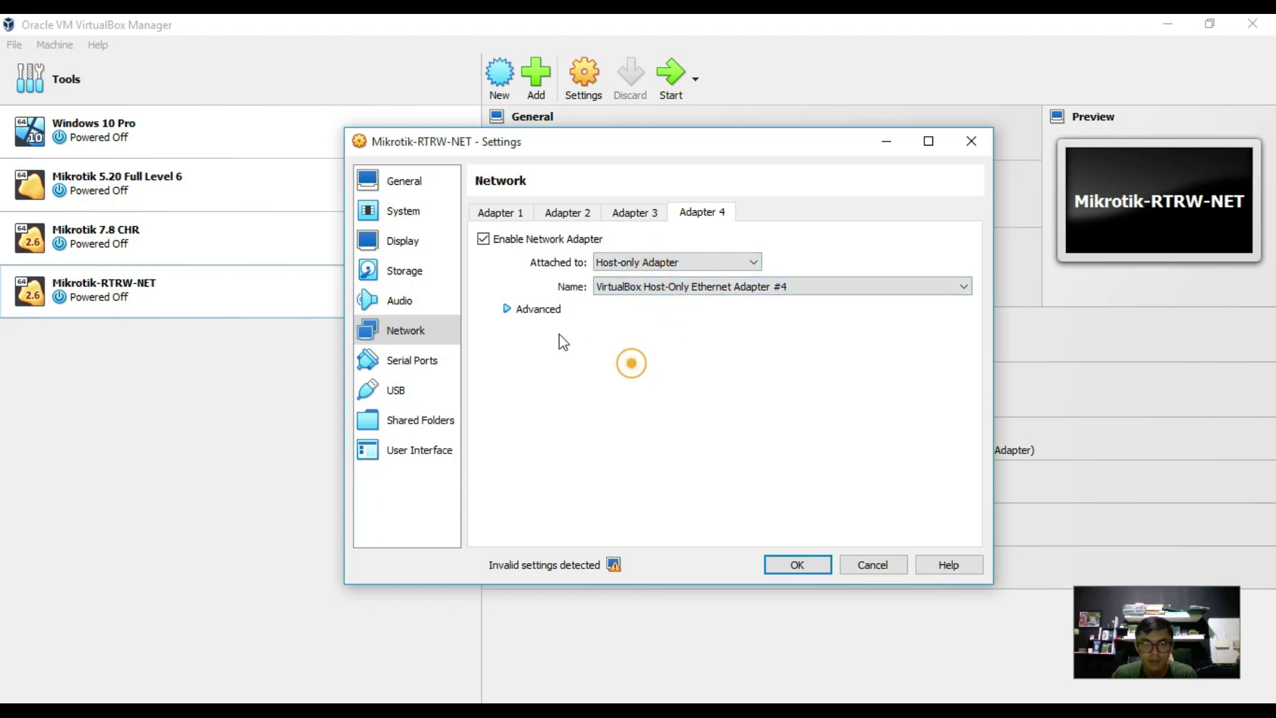
pyautogui.click(820, 563)
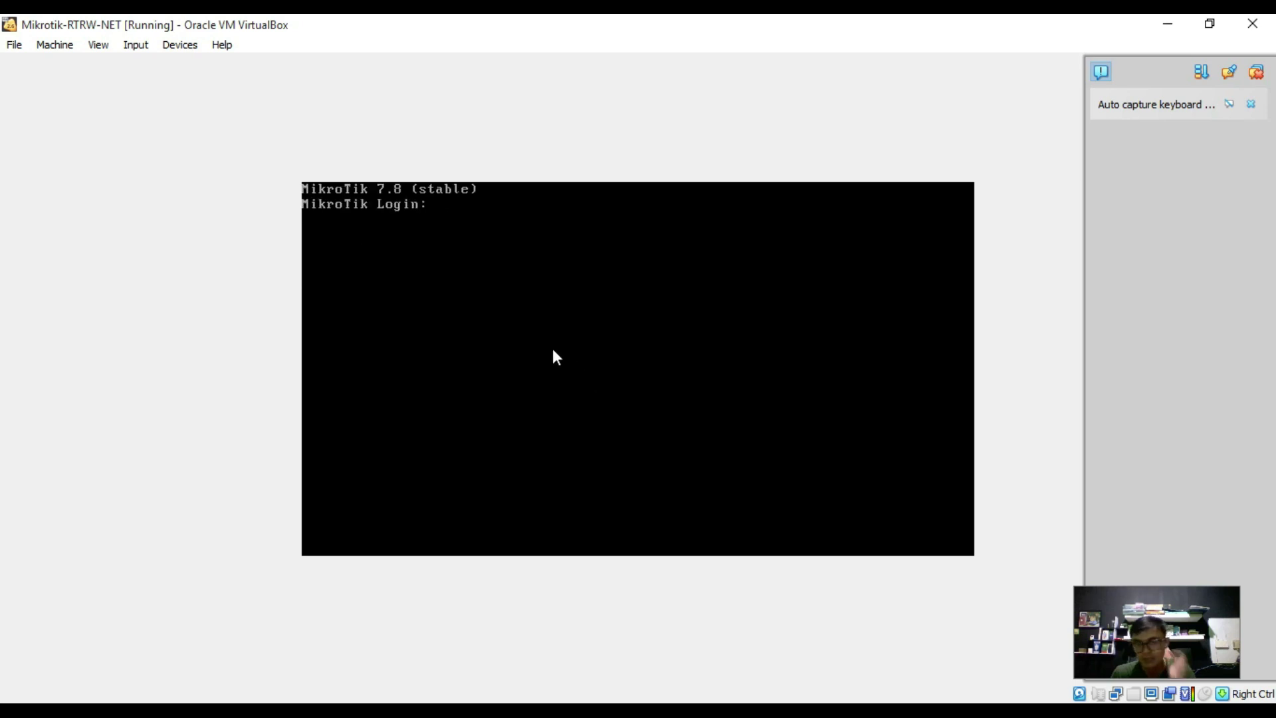
# Log in to RouterOS as admin with an empty password.
pyautogui.write('admin')
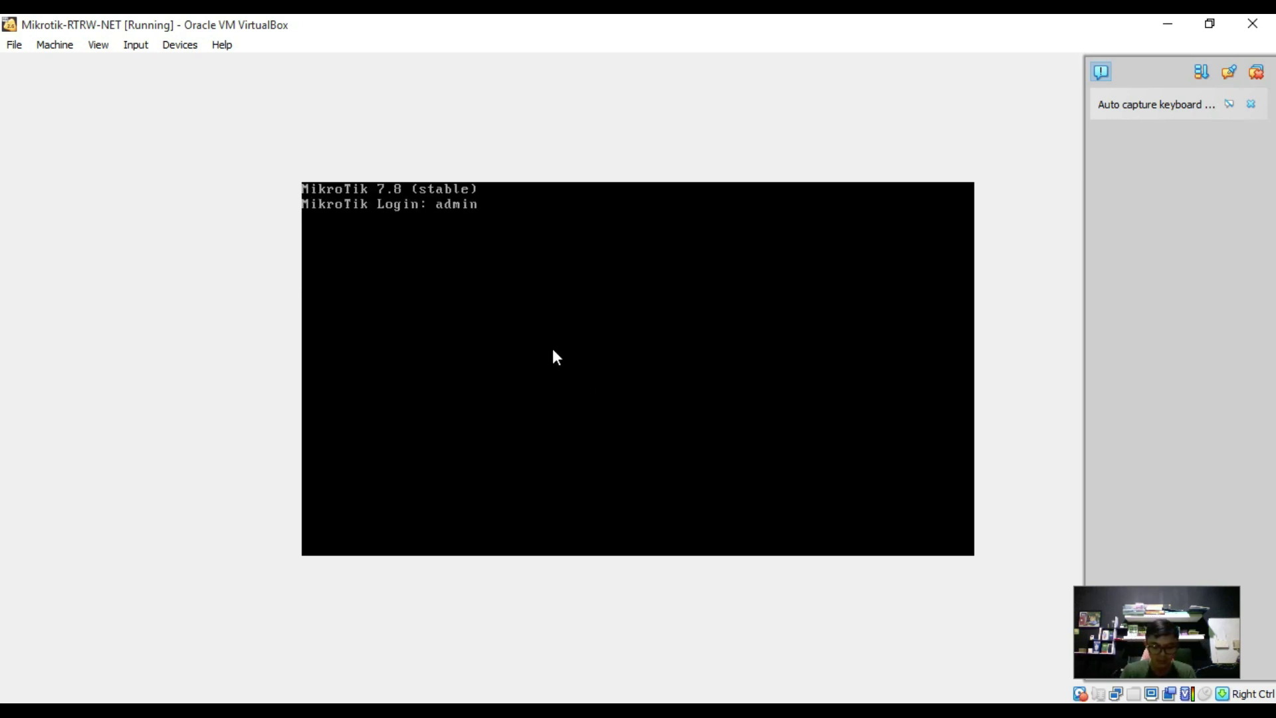
pyautogui.press('Return')
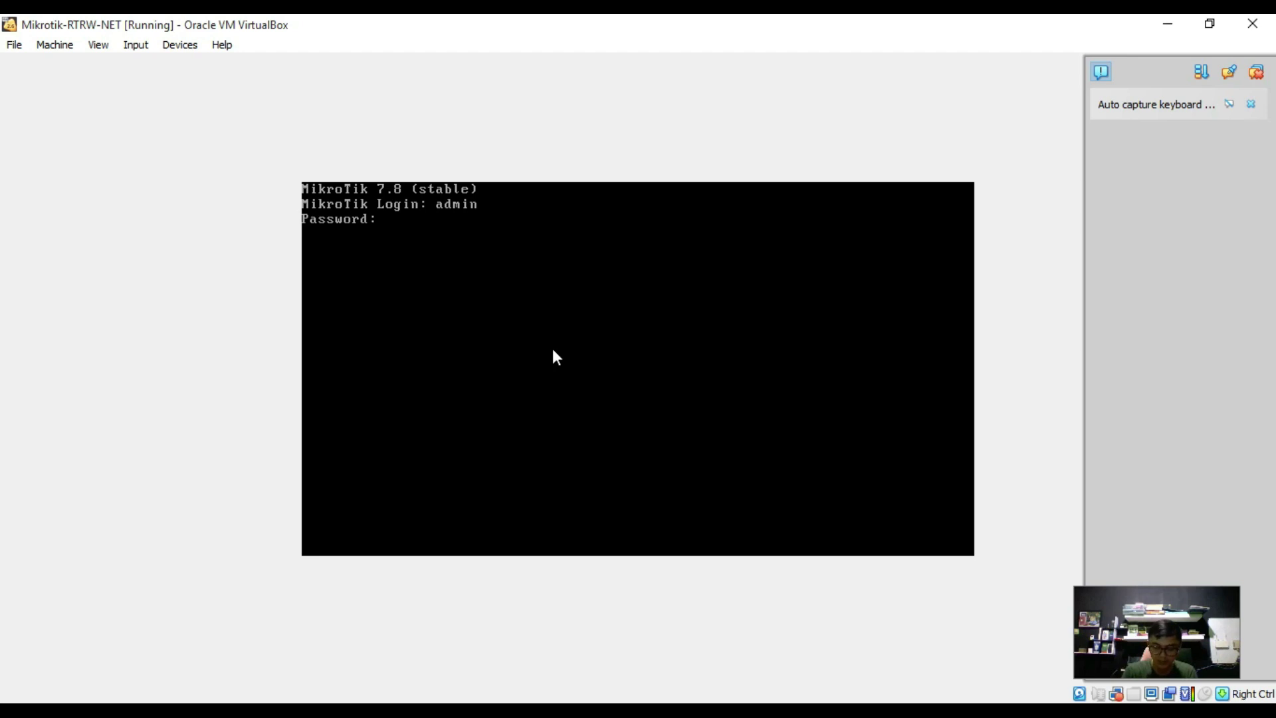
pyautogui.press('Return')
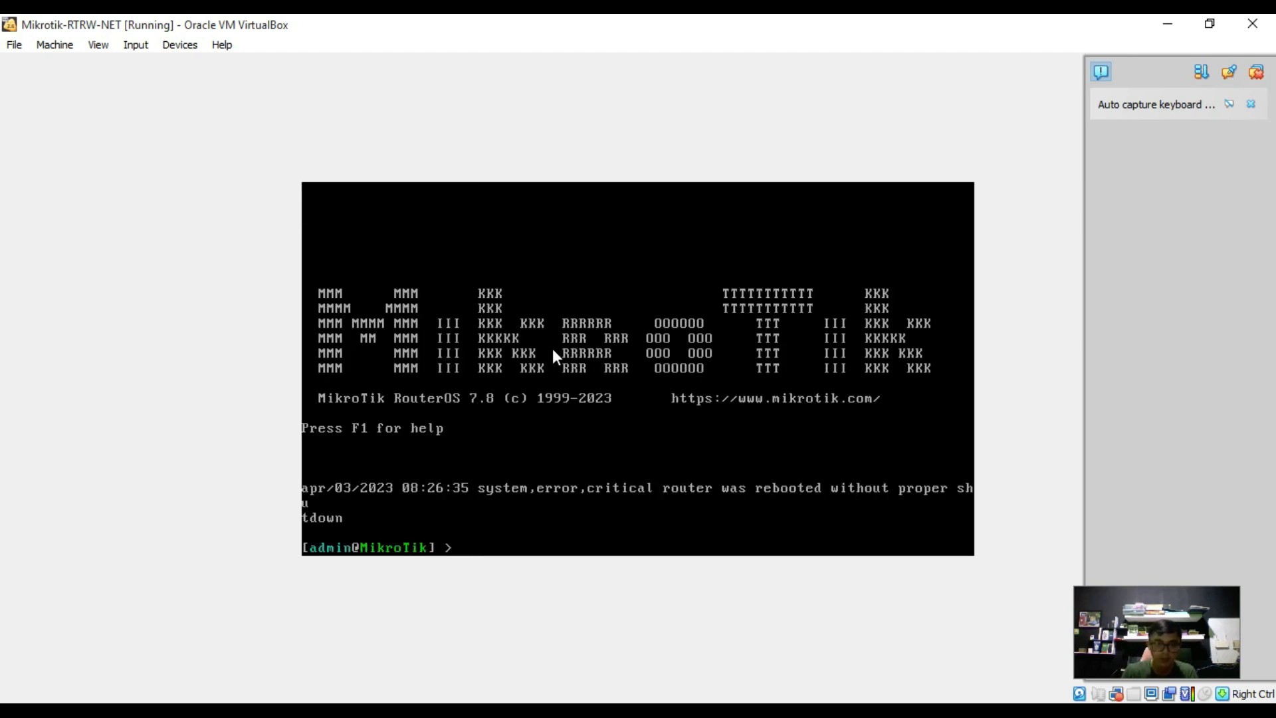
# Run interface/print to list ether1–ether4, then minimize the VM console.
pyautogui.write('inte')
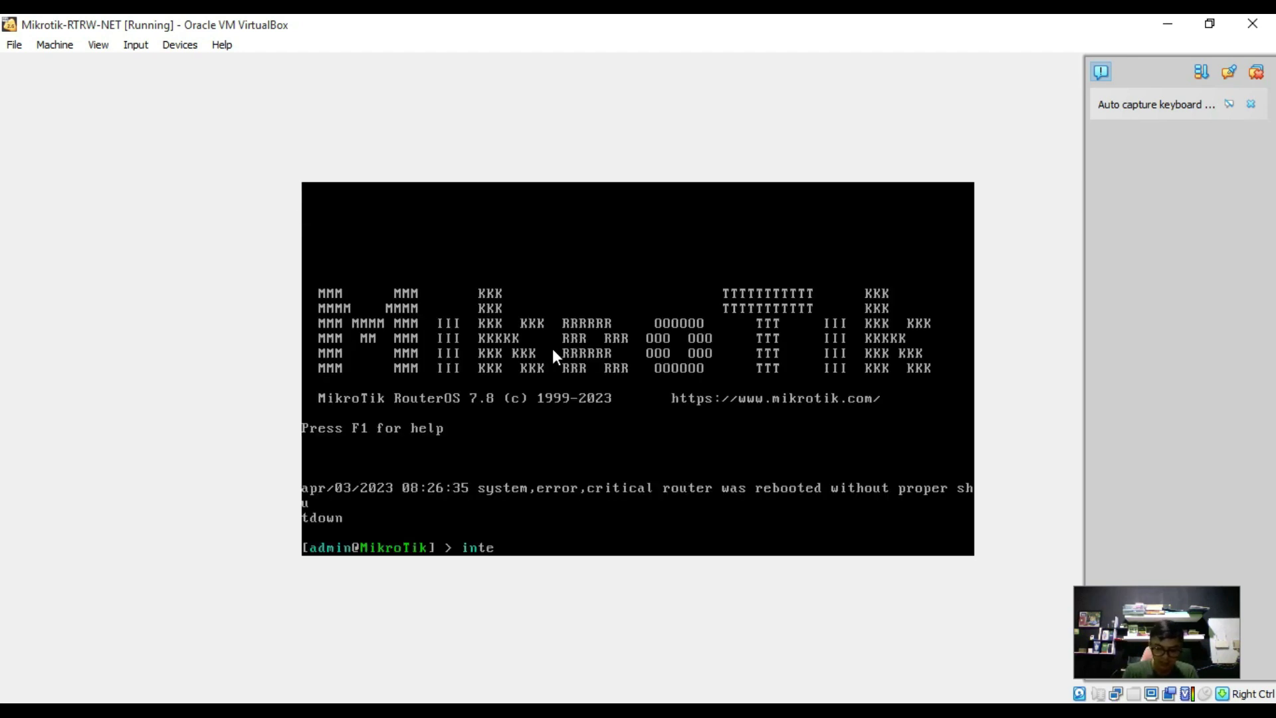
pyautogui.write('r')
pyautogui.press('Tab')
pyautogui.write('print')
pyautogui.press('Return')
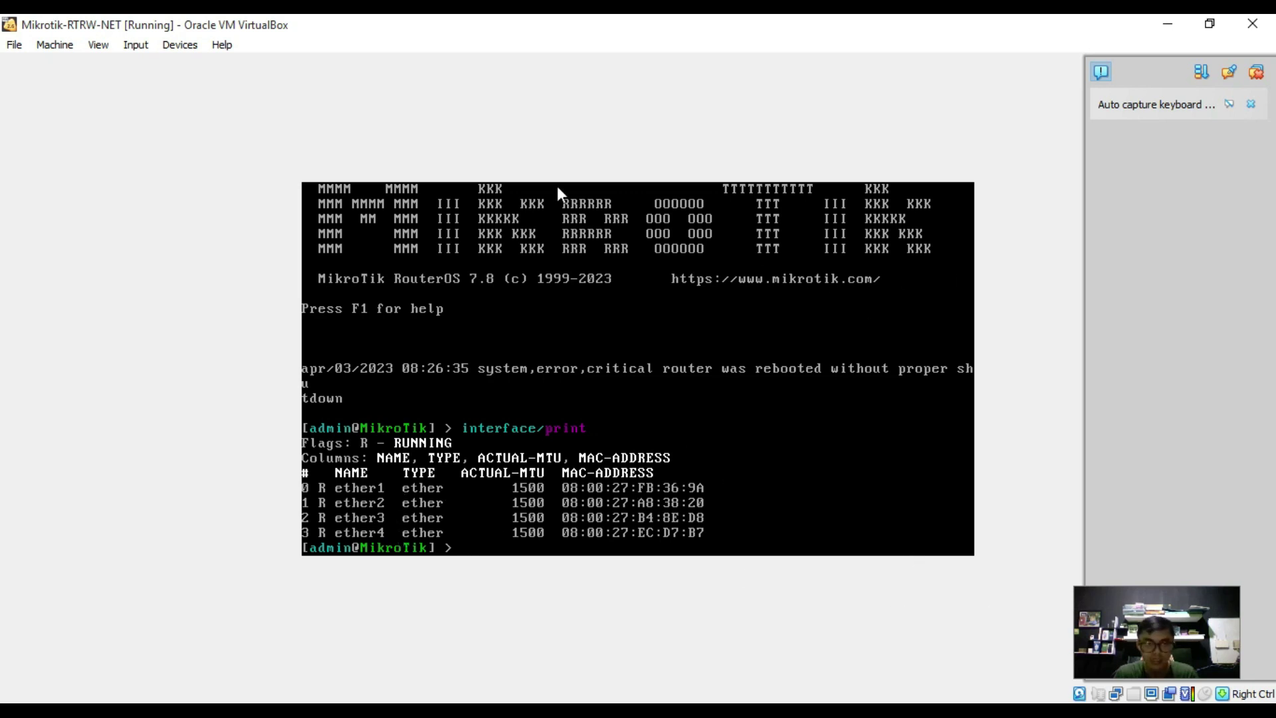
pyautogui.click(1168, 23)
# Minimize VirtualBox Manager and launch WinBox from its desktop icon.
pyautogui.moveTo(429, 637)
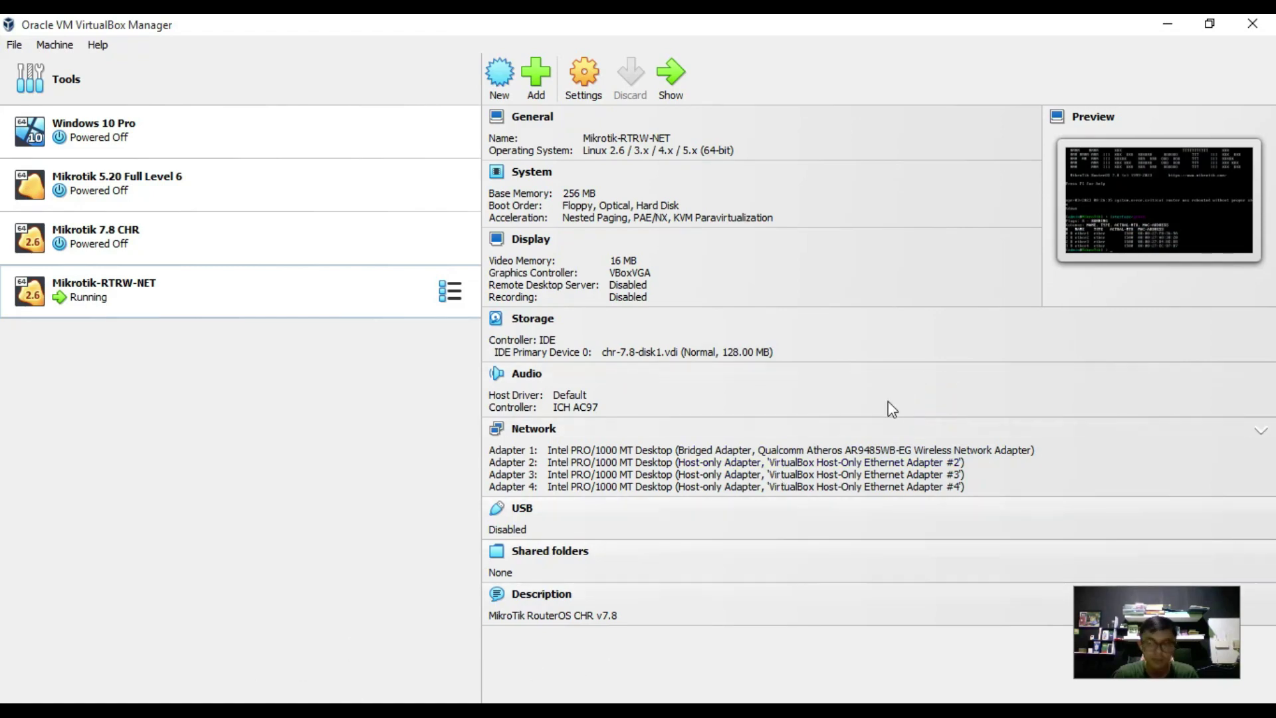
pyautogui.click(1168, 24)
pyautogui.press('super')
pyautogui.press('super')
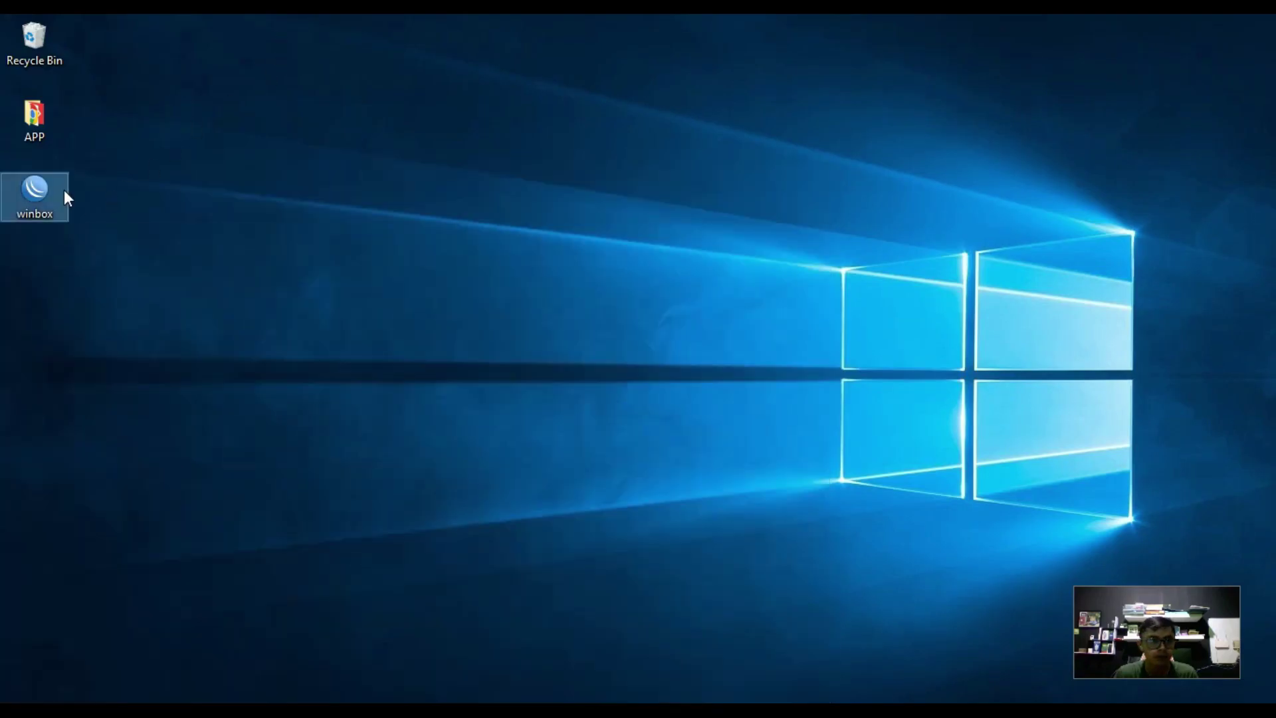
pyautogui.doubleClick(64, 189)
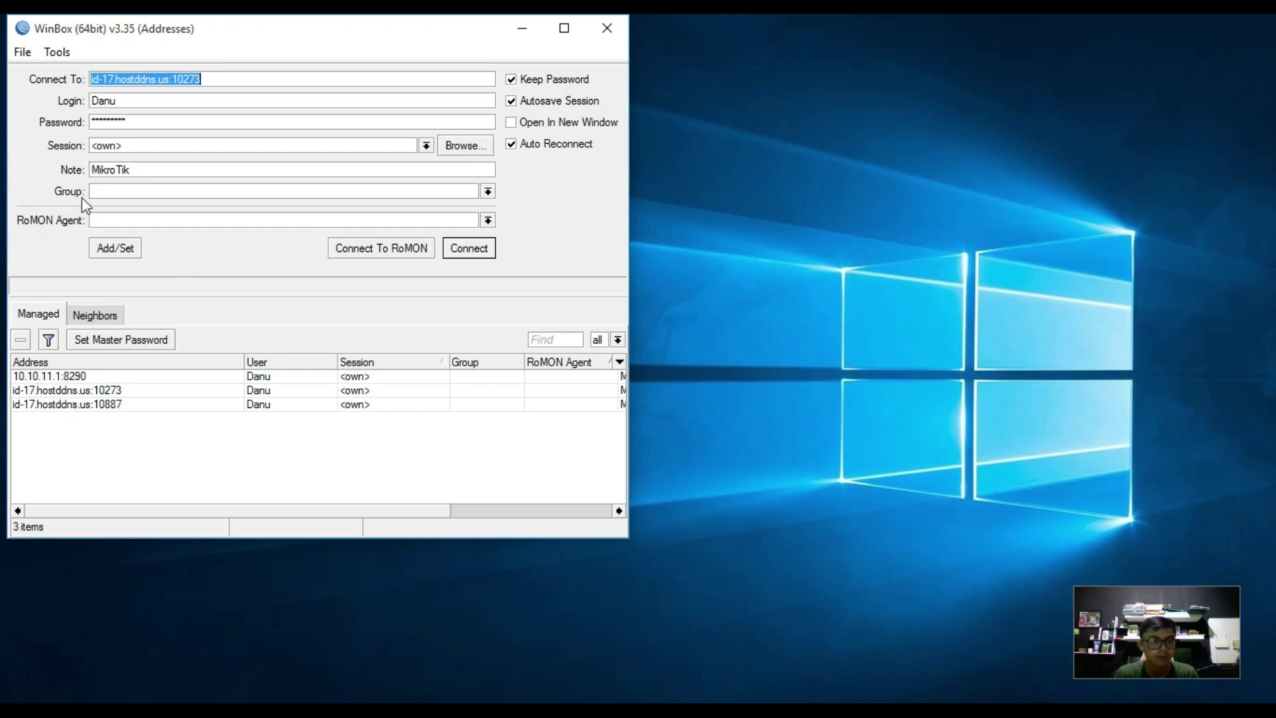
# In the widened Neighbors list, select the router at MAC 08:00:27:FB:36:9A.
pyautogui.click(83, 314)
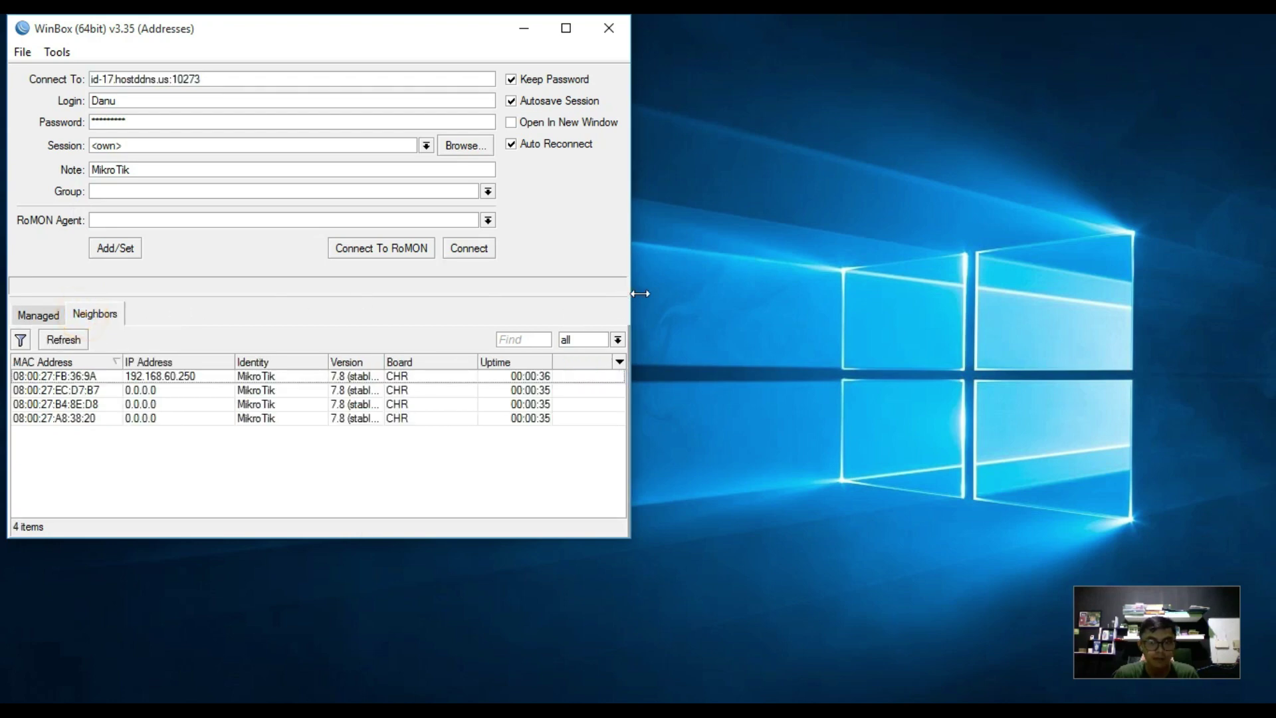
pyautogui.moveTo(631, 292); pyautogui.dragTo(769, 289)
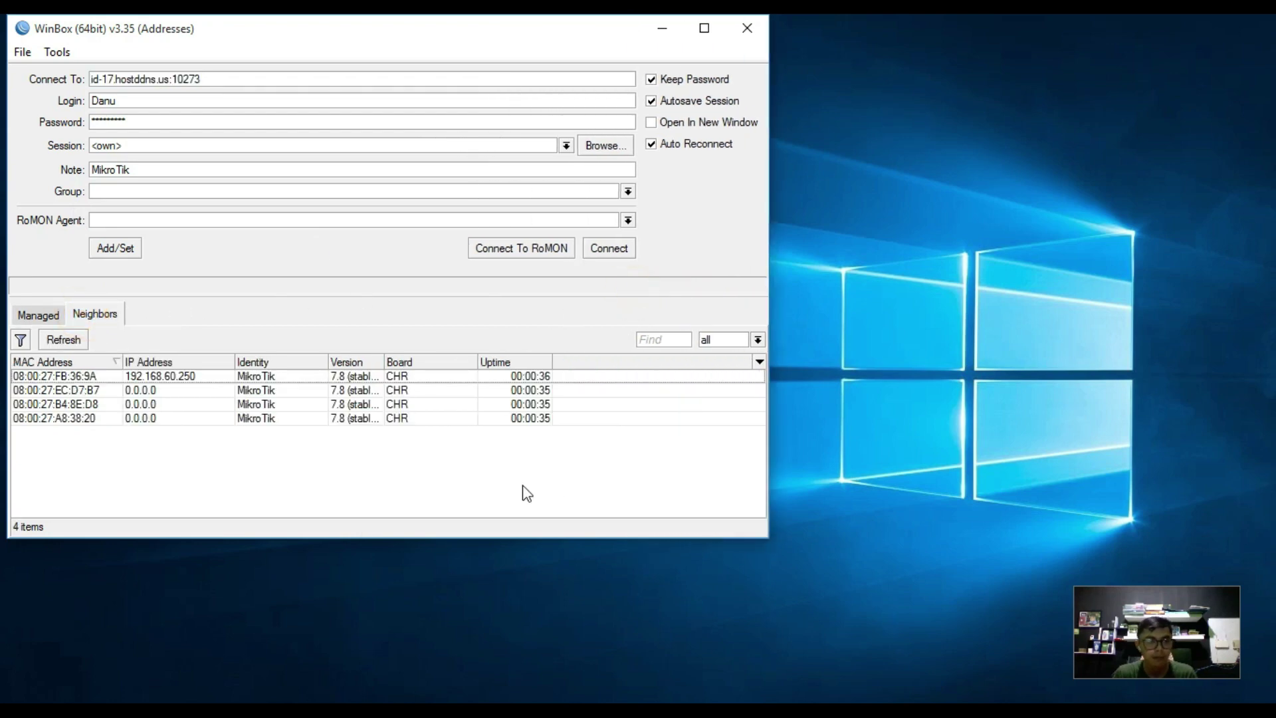
pyautogui.click(181, 418)
pyautogui.click(137, 392)
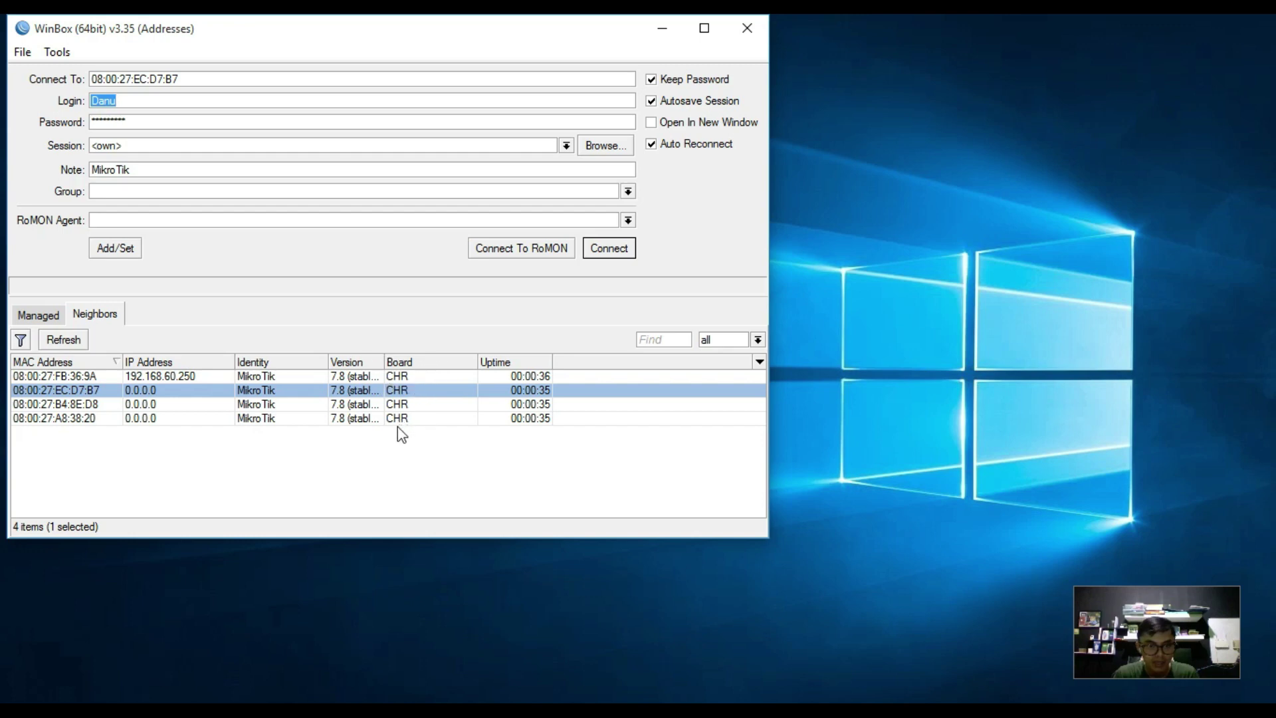
pyautogui.click(152, 418)
pyautogui.click(151, 406)
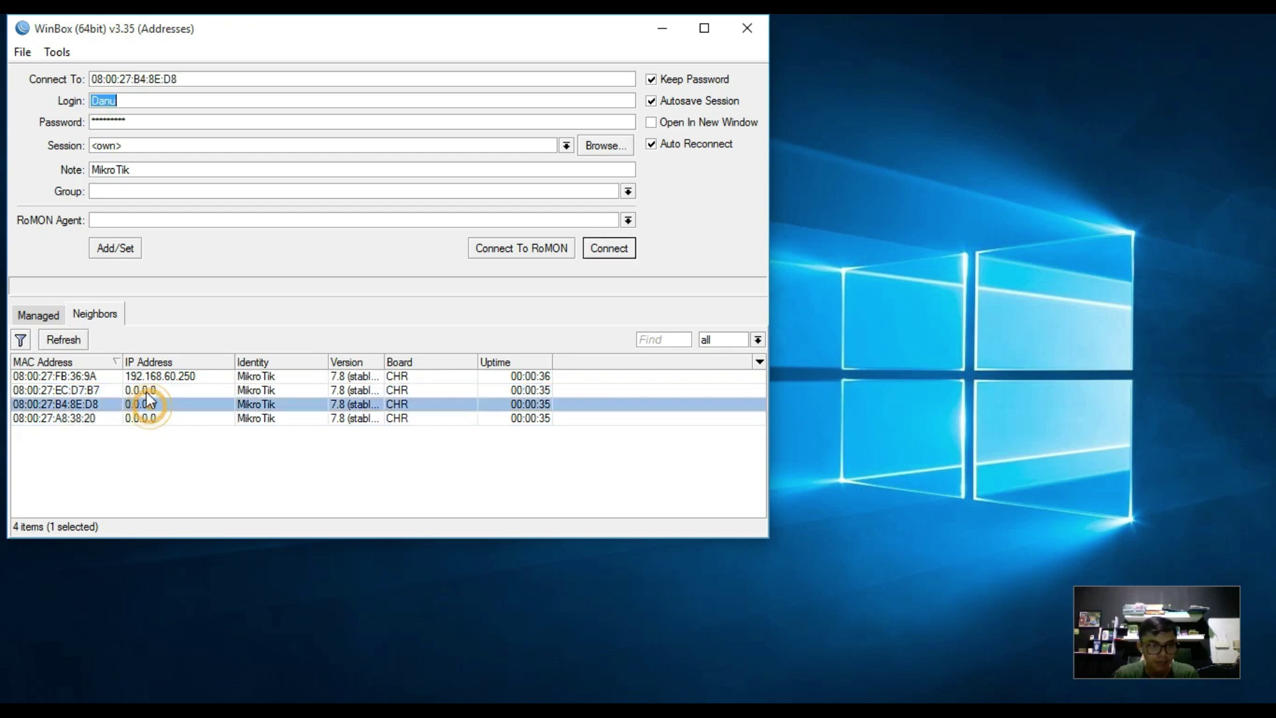
pyautogui.click(147, 392)
pyautogui.click(140, 376)
pyautogui.click(76, 376)
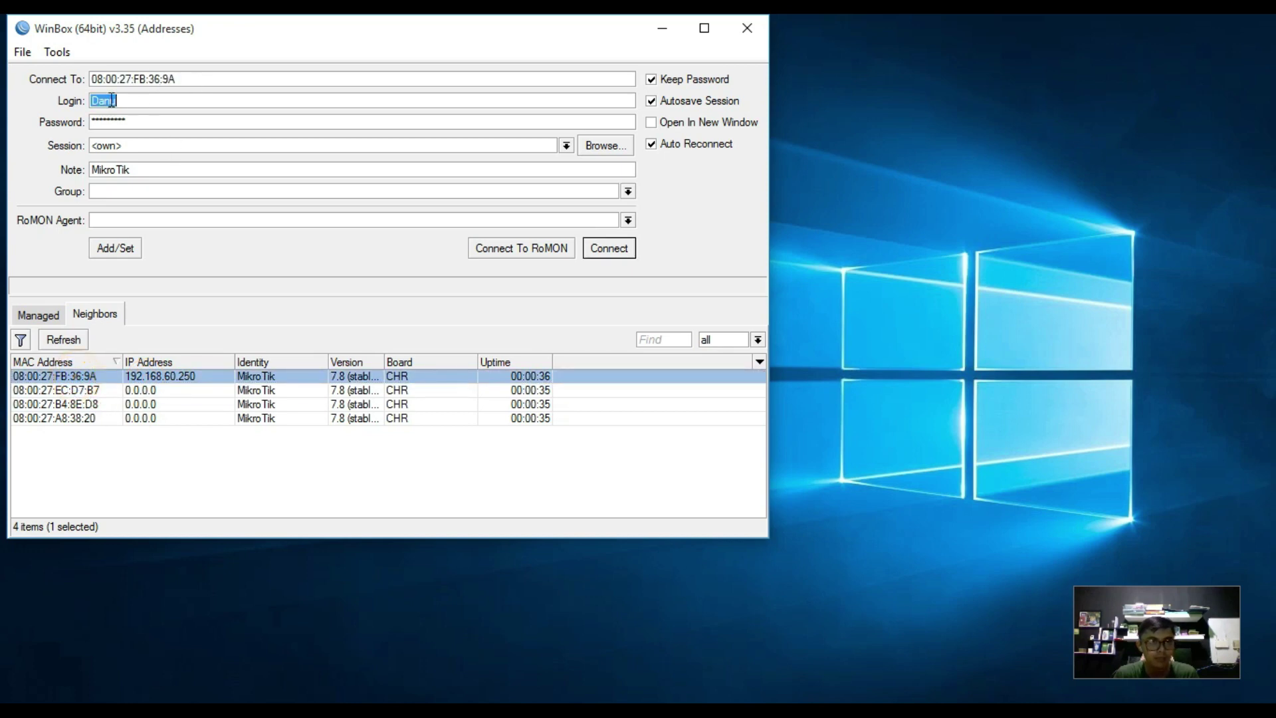
# Connect as admin with an empty password and maximize the session window.
pyautogui.doubleClick(153, 104)
pyautogui.write('admi')
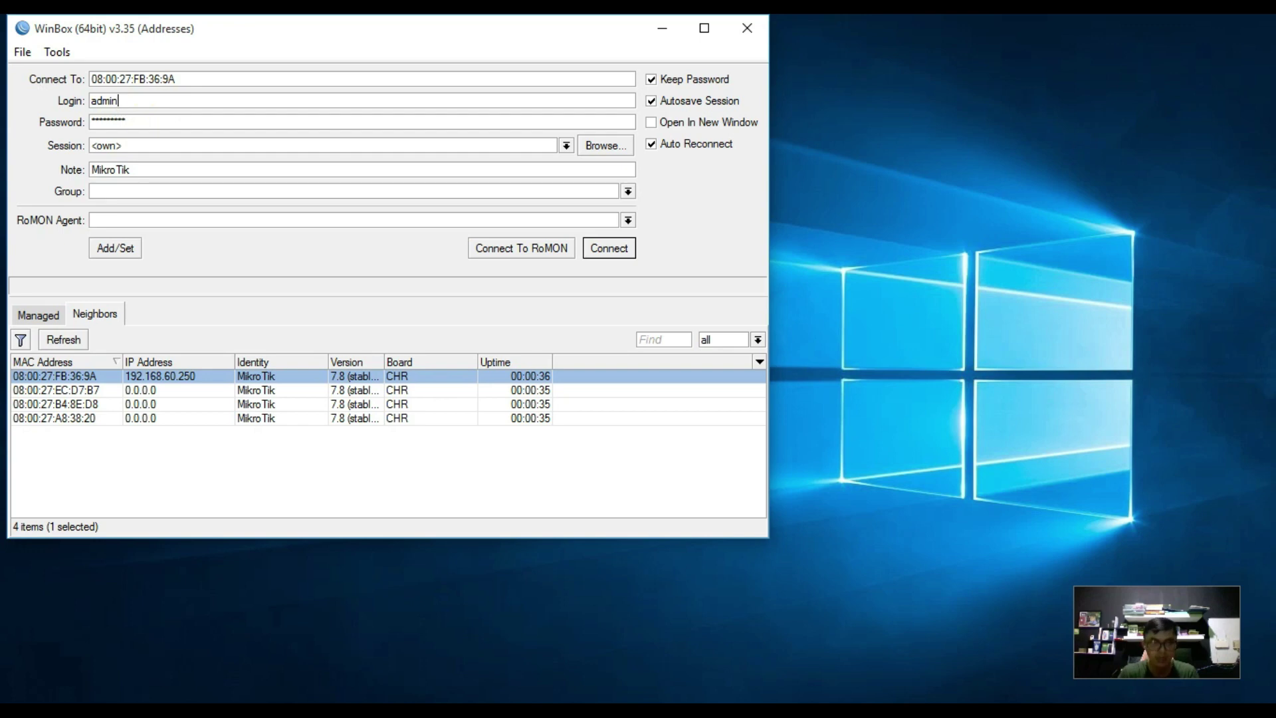
pyautogui.press('Tab')
pyautogui.press('BackSpace')
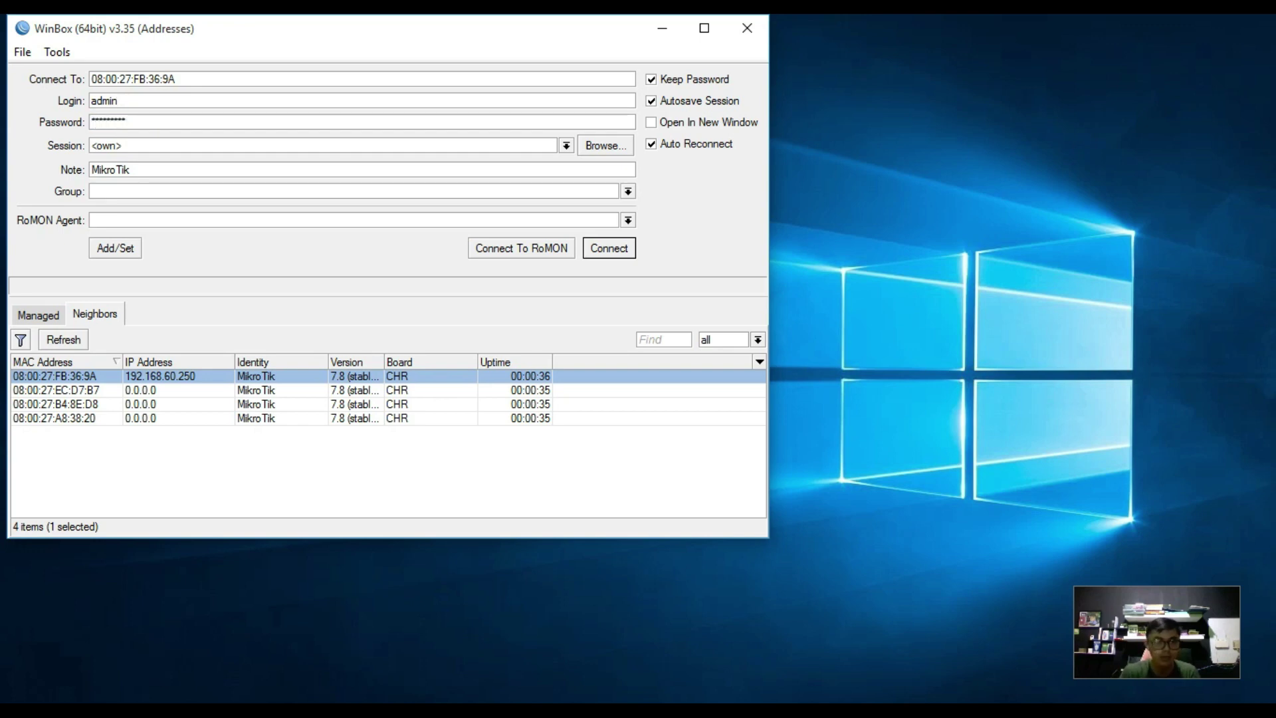
pyautogui.click(612, 249)
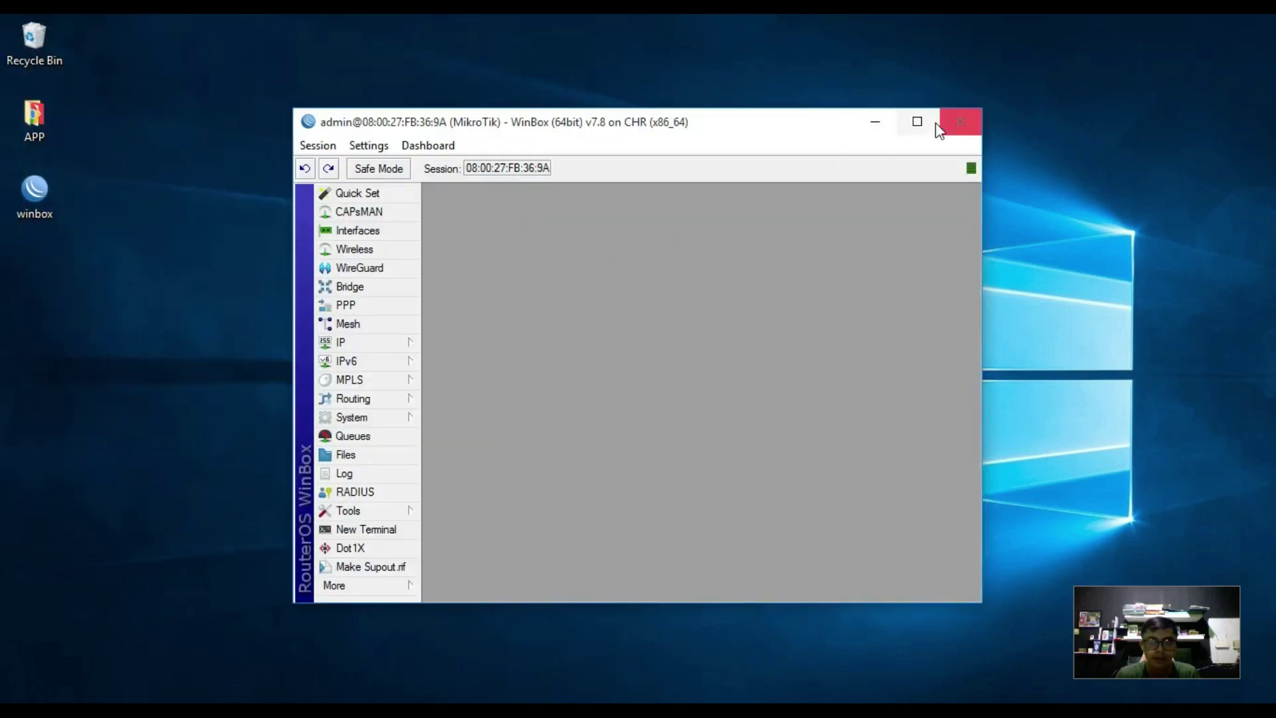
pyautogui.click(929, 122)
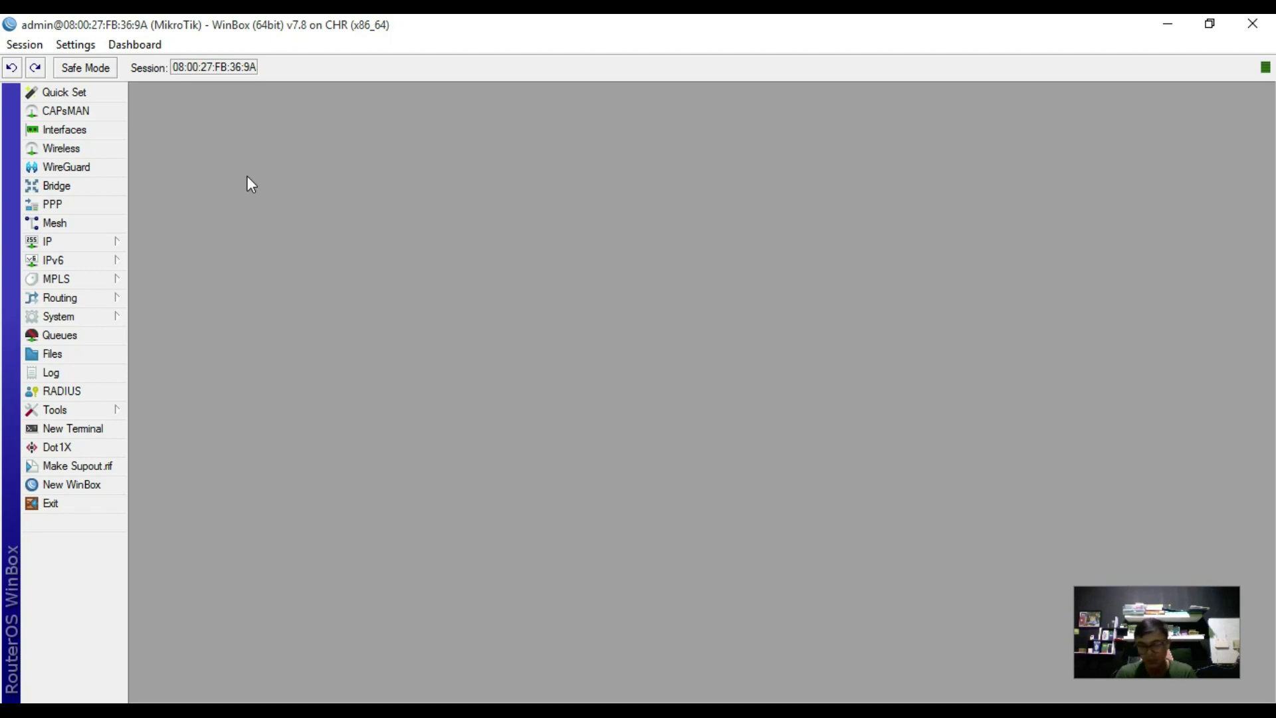
pyautogui.hotkey('alt', 'Tab')
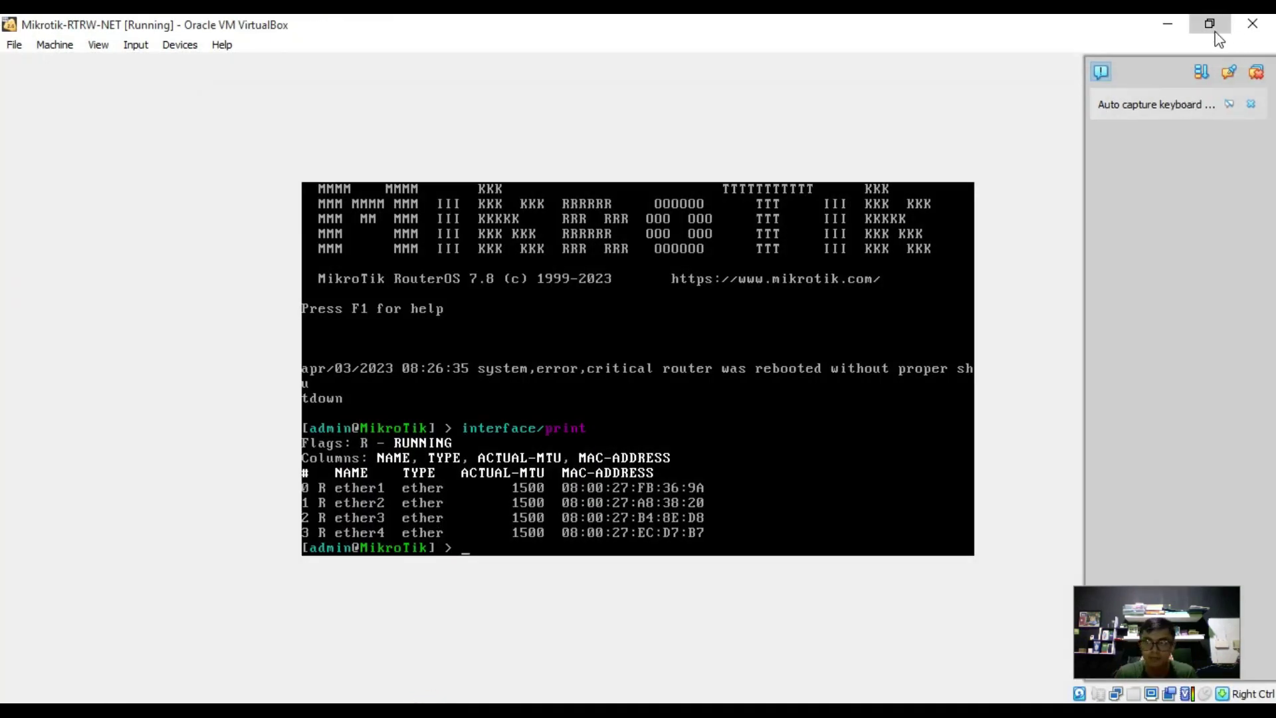
pyautogui.click(1210, 24)
pyautogui.moveTo(389, 36); pyautogui.dragTo(811, 75)
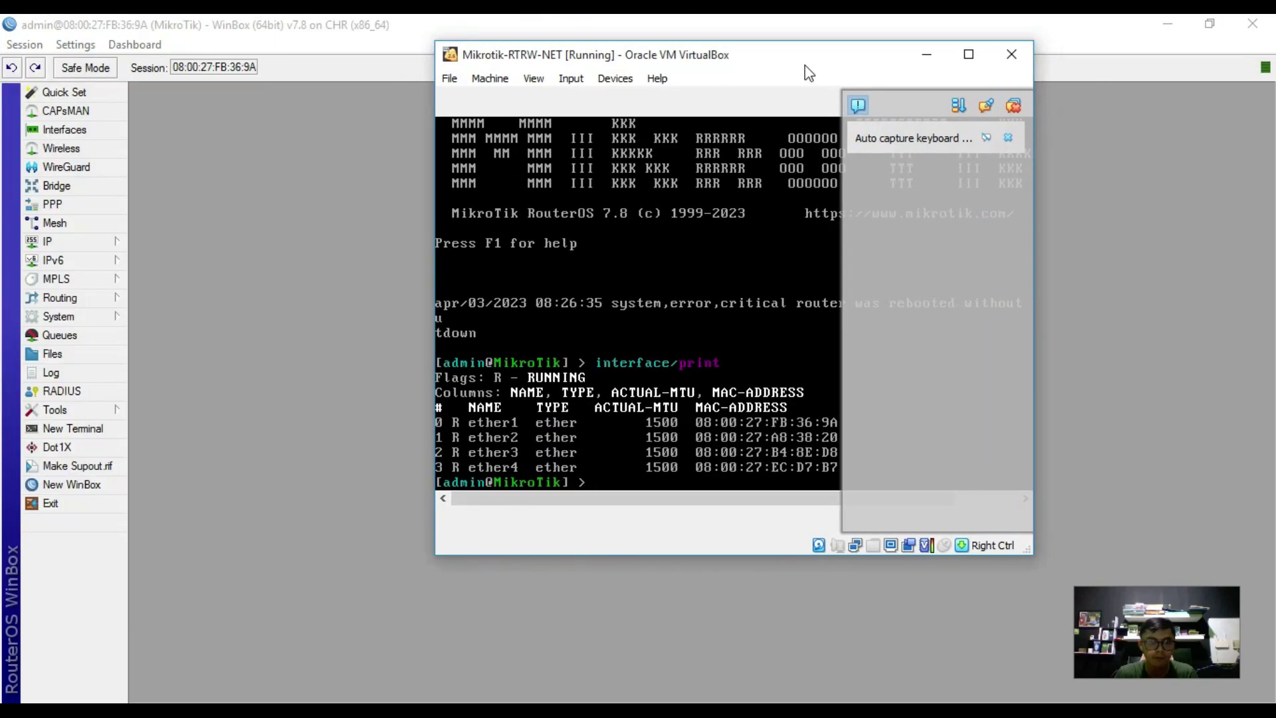
pyautogui.click(953, 62)
pyautogui.hotkey('alt', 'Tab')
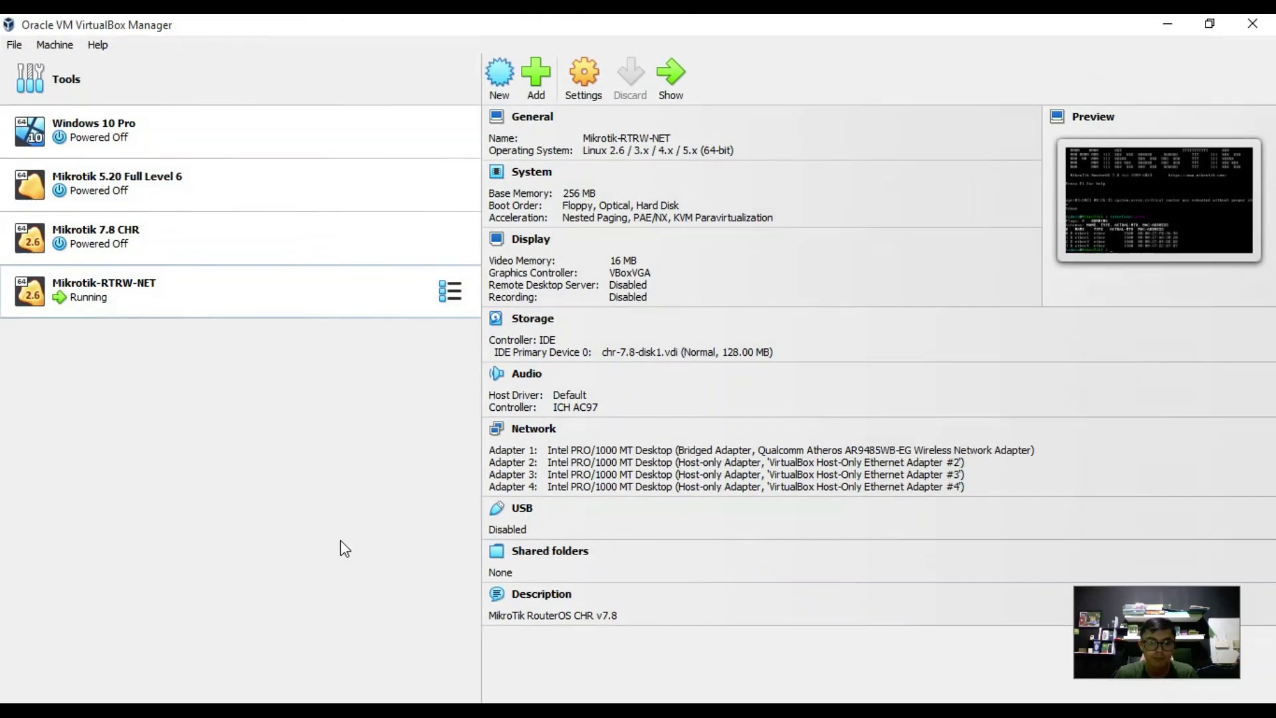
pyautogui.click(114, 296)
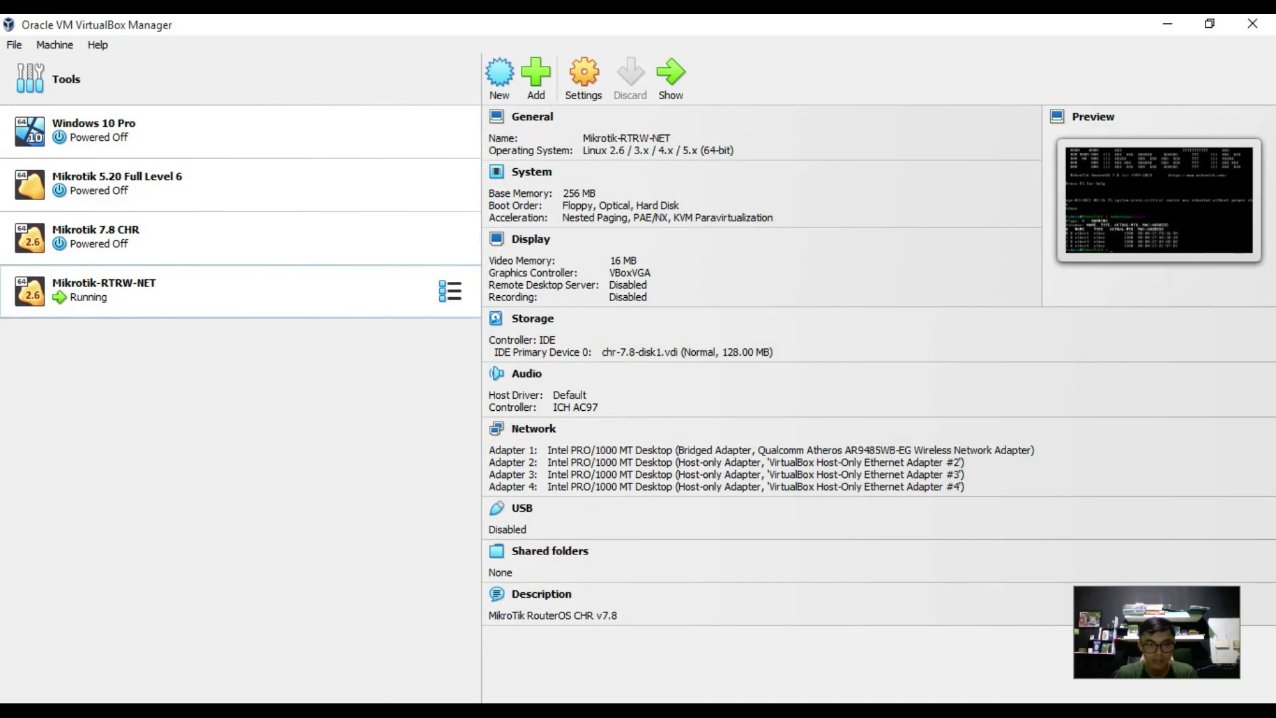
pyautogui.hotkey('alt', 'Tab')
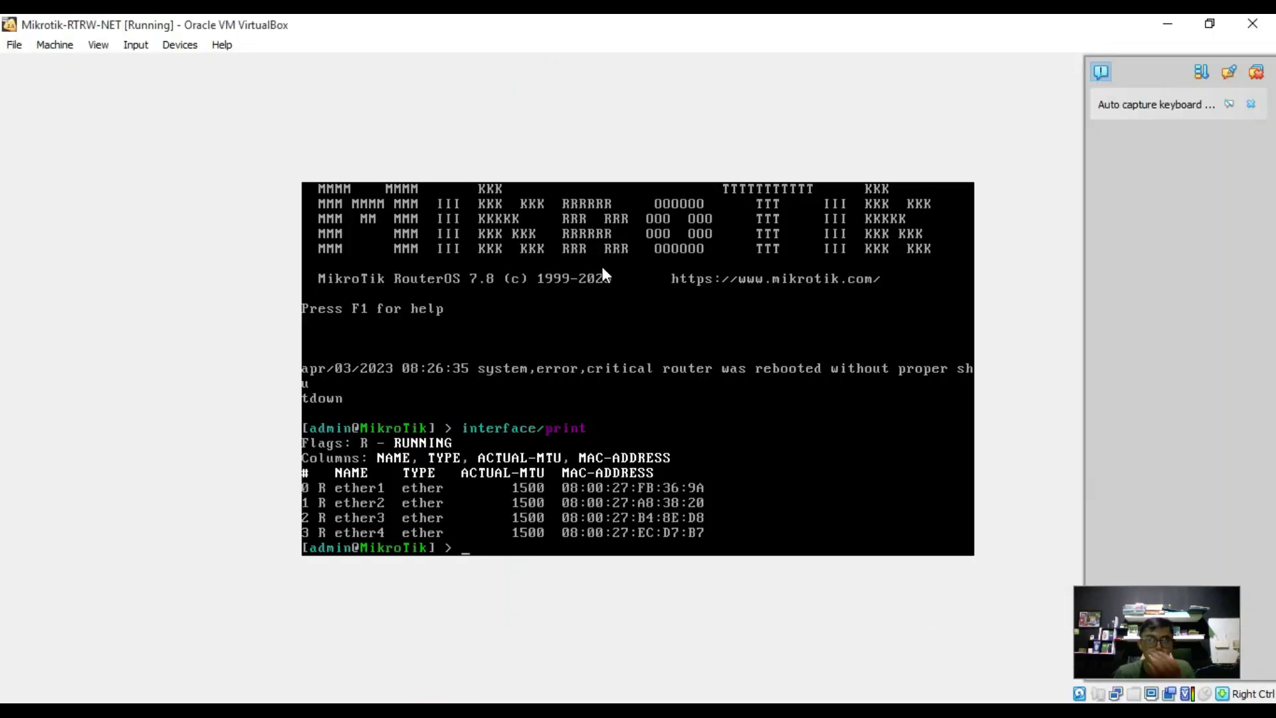
pyautogui.click(1210, 23)
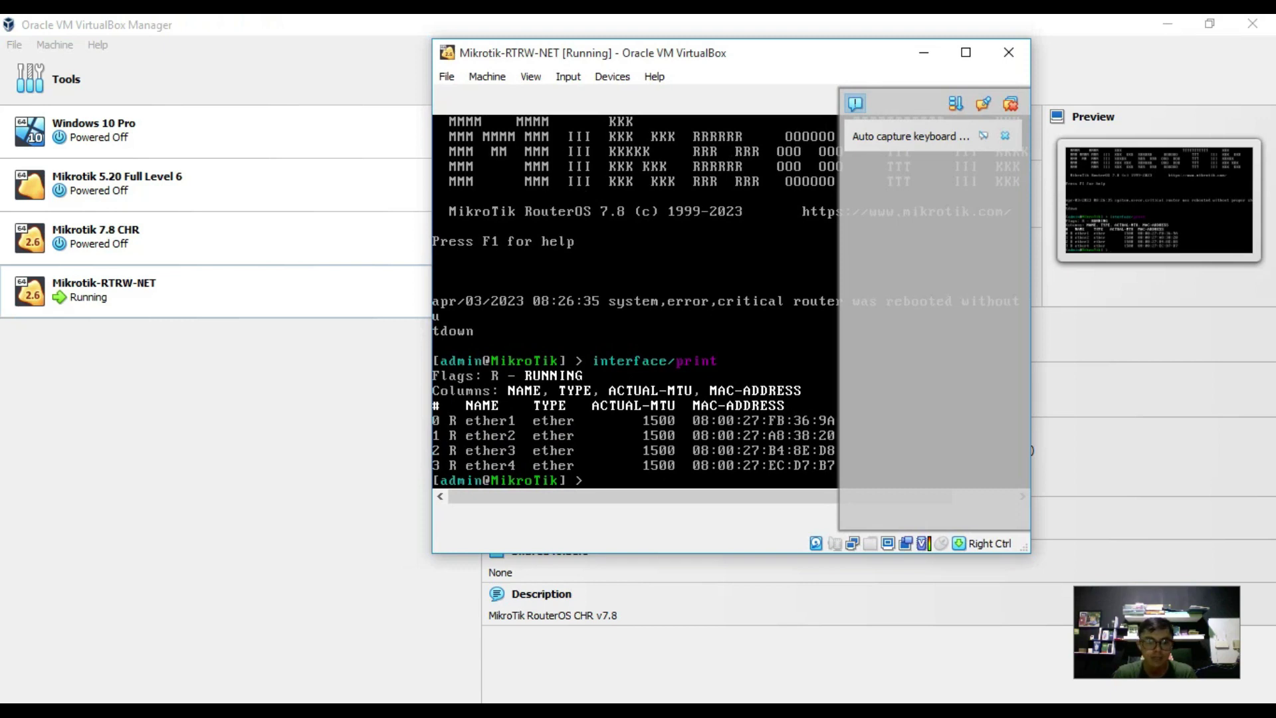
pyautogui.click(507, 640)
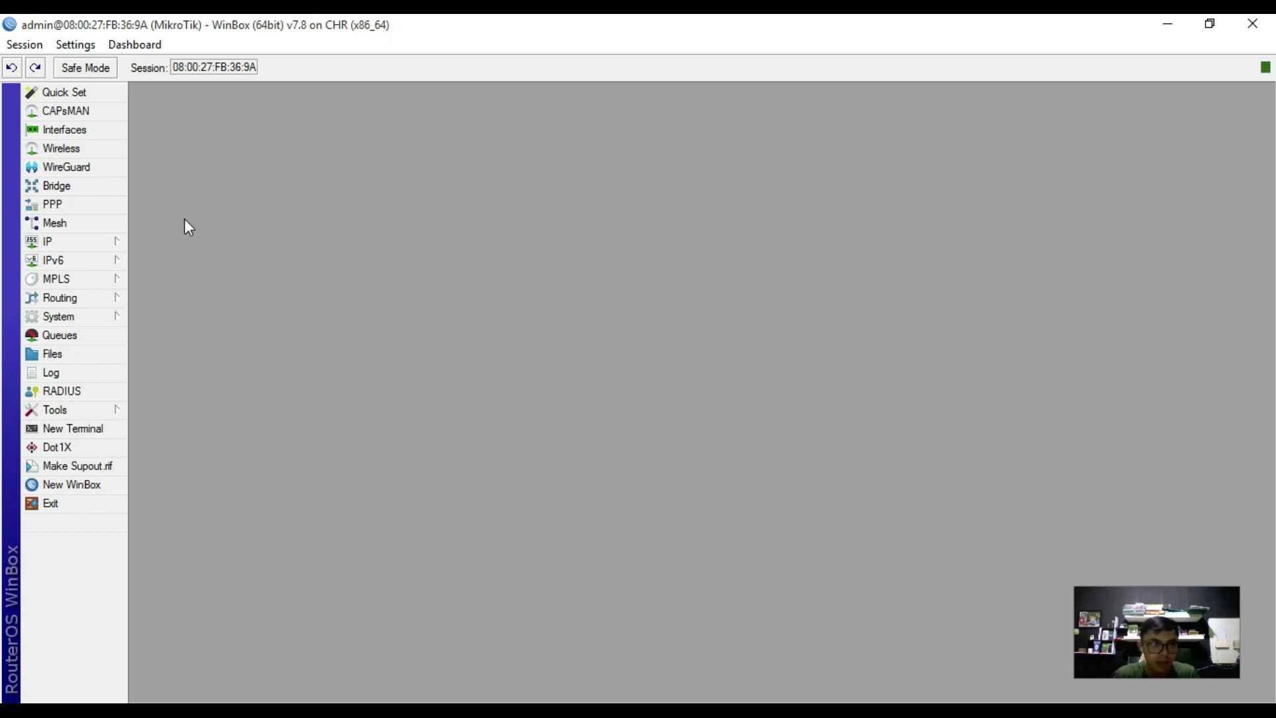
pyautogui.click(240, 185)
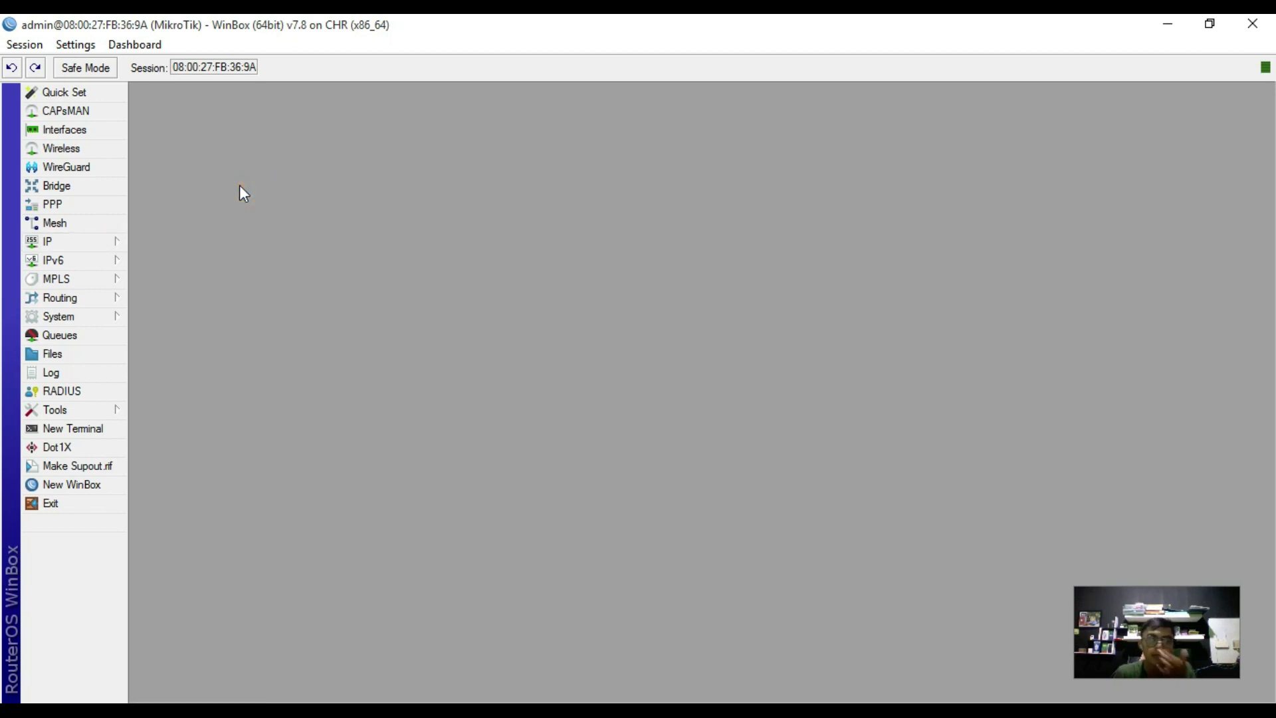